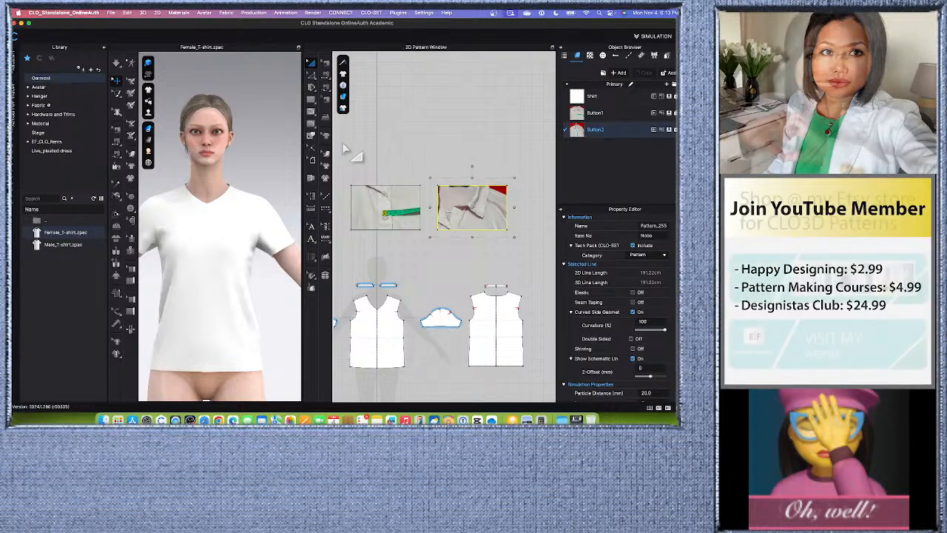
# - Reposition and rescale the Button2 photo texture on the second rectangle so the button and green tape measure fit inside it
pyautogui.click(326, 154)
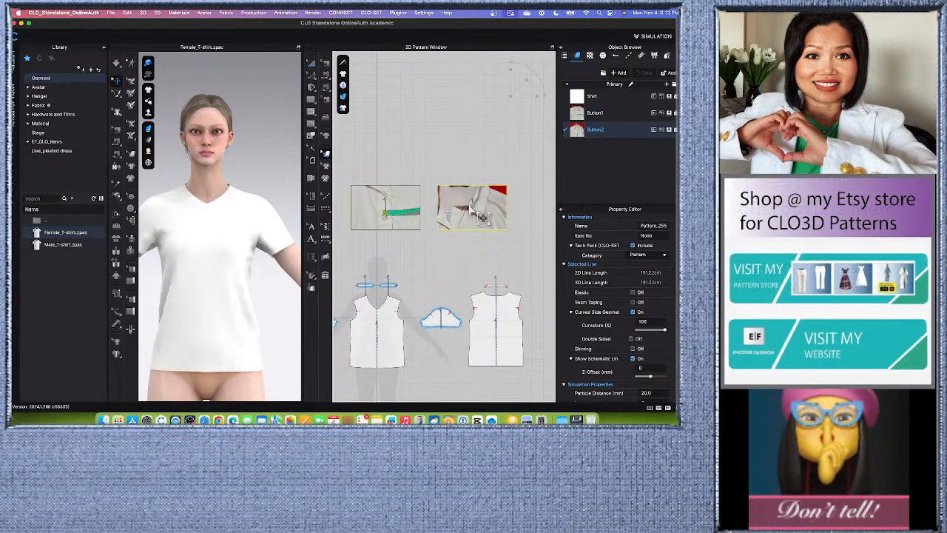
pyautogui.moveTo(484, 214)
pyautogui.mouseDown()
pyautogui.moveTo(495, 197)
pyautogui.moveTo(477, 214)
pyautogui.mouseUp()
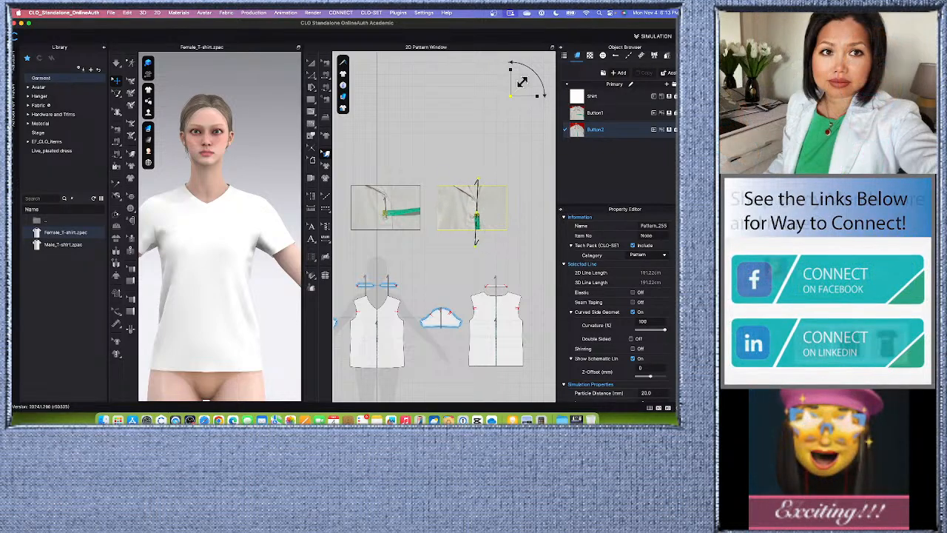
pyautogui.moveTo(523, 82); pyautogui.dragTo(527, 76)
pyautogui.click(486, 211)
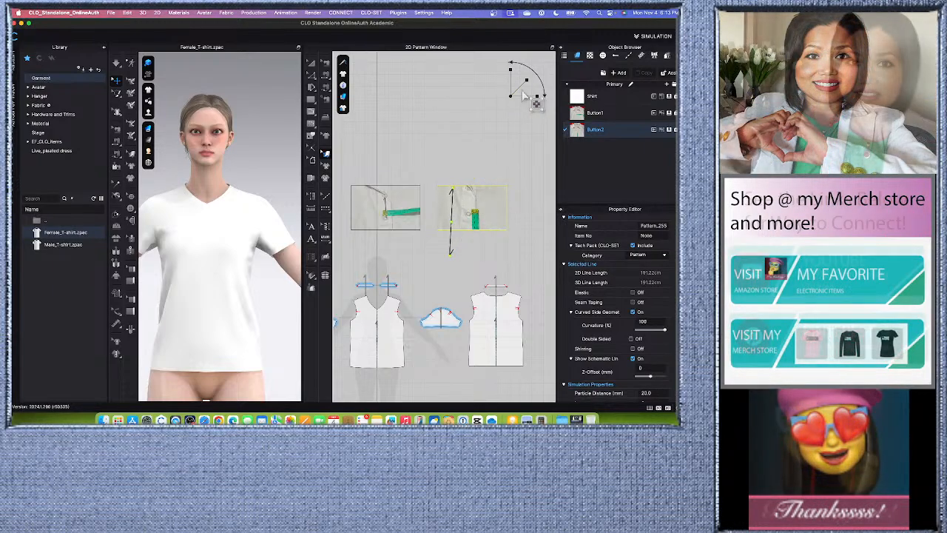
pyautogui.moveTo(527, 80); pyautogui.dragTo(522, 84)
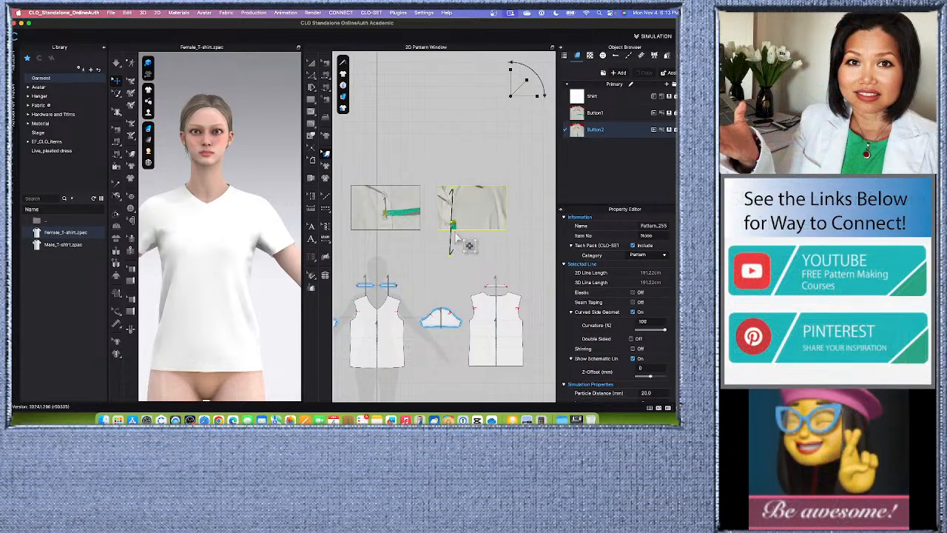
pyautogui.moveTo(468, 213); pyautogui.dragTo(489, 209)
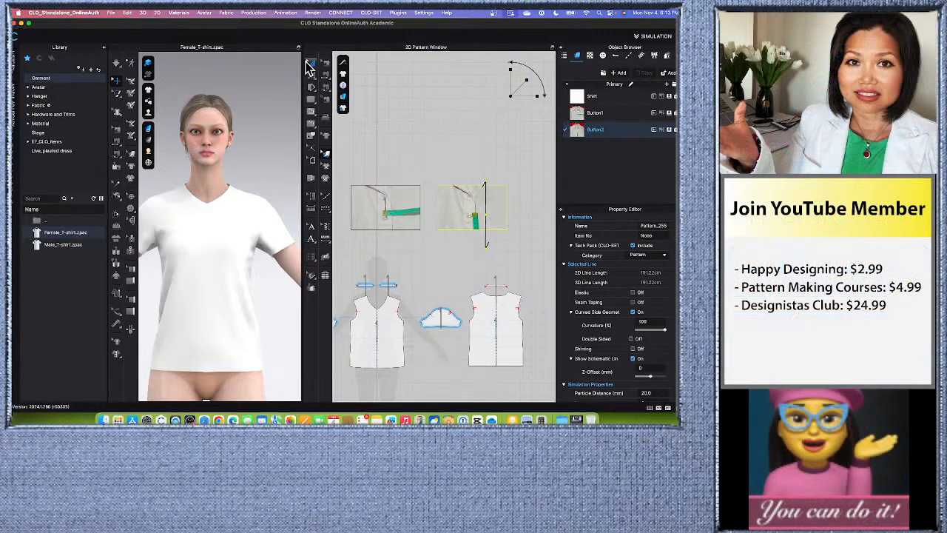
pyautogui.click(311, 65)
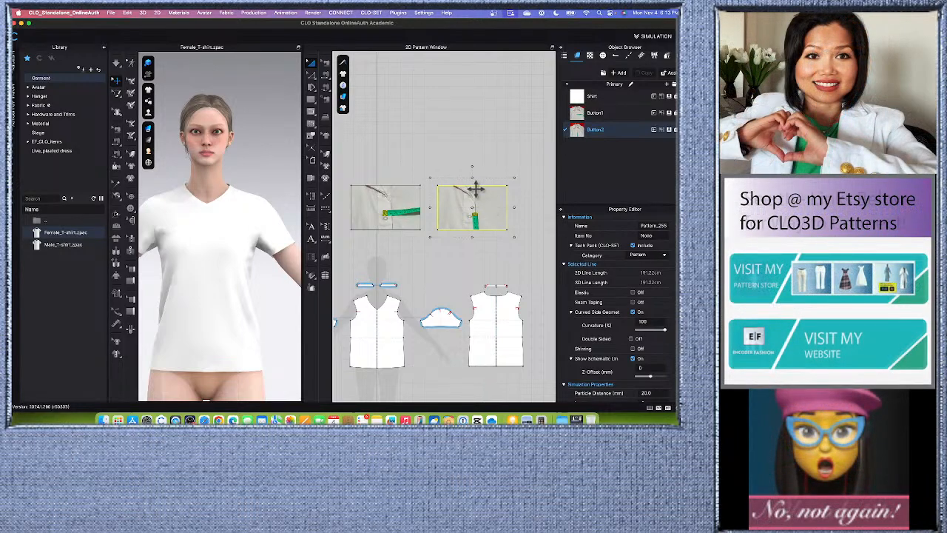
pyautogui.click(488, 156)
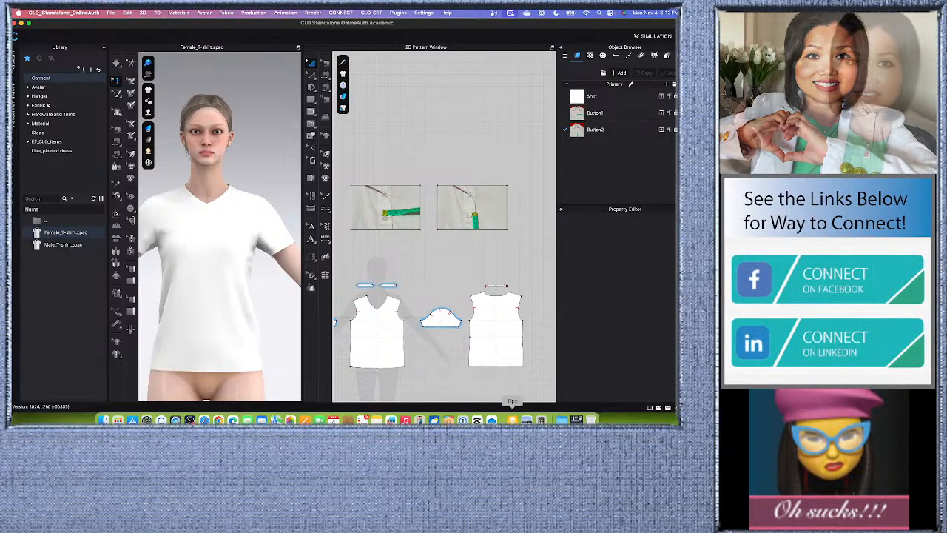
# - Switch to OBS to check the live stream, and minimize its window
pyautogui.click(576, 419)
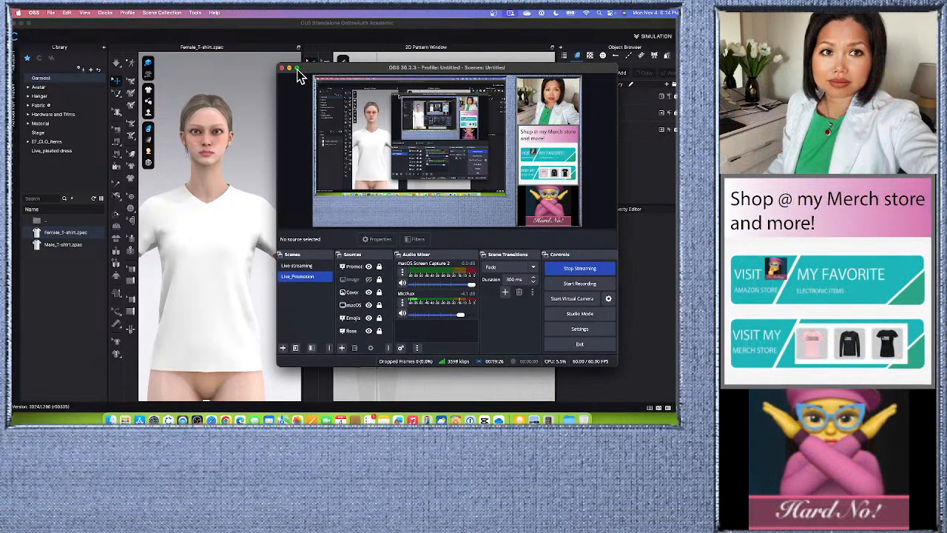
pyautogui.click(289, 67)
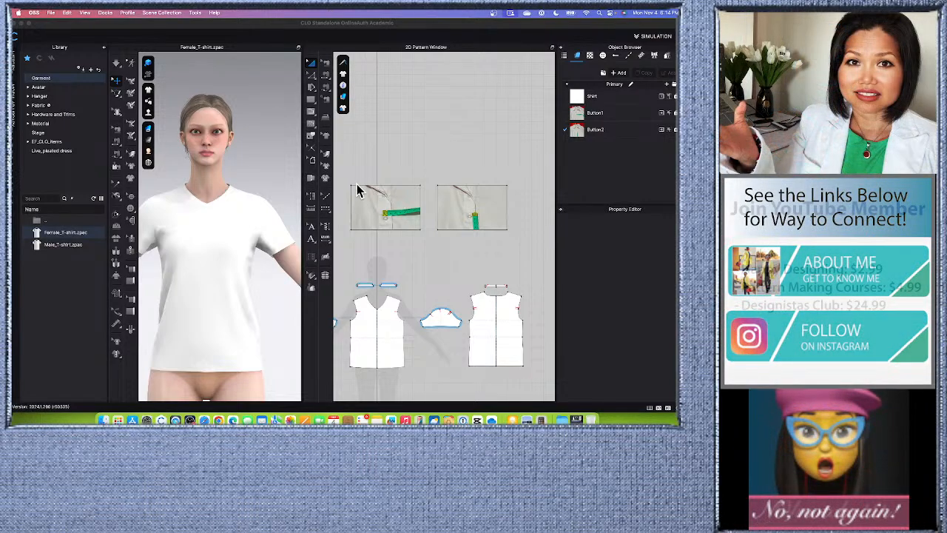
# - Examine the button and placket width against the horizontal tape measure in the Button1 reference photo
pyautogui.scroll(5, 406, 215)
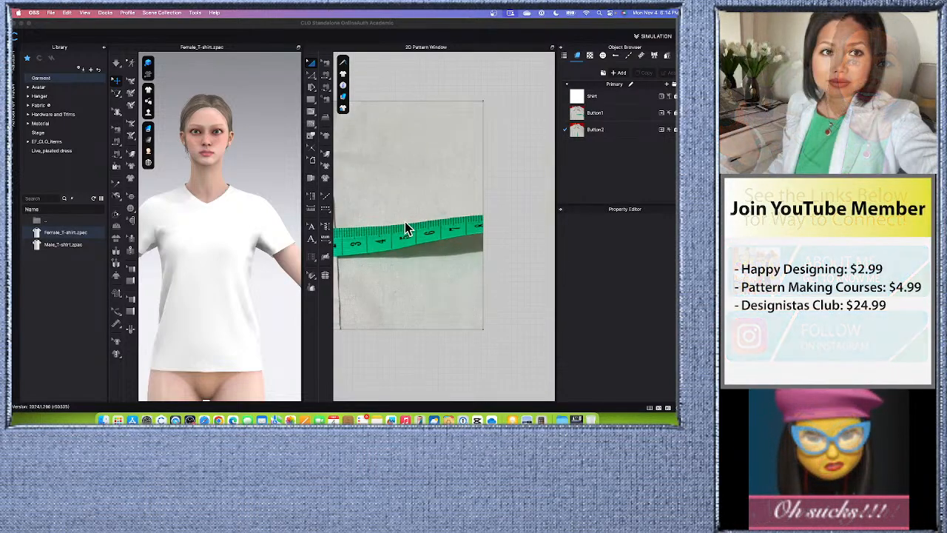
pyautogui.scroll(-5, 438, 219)
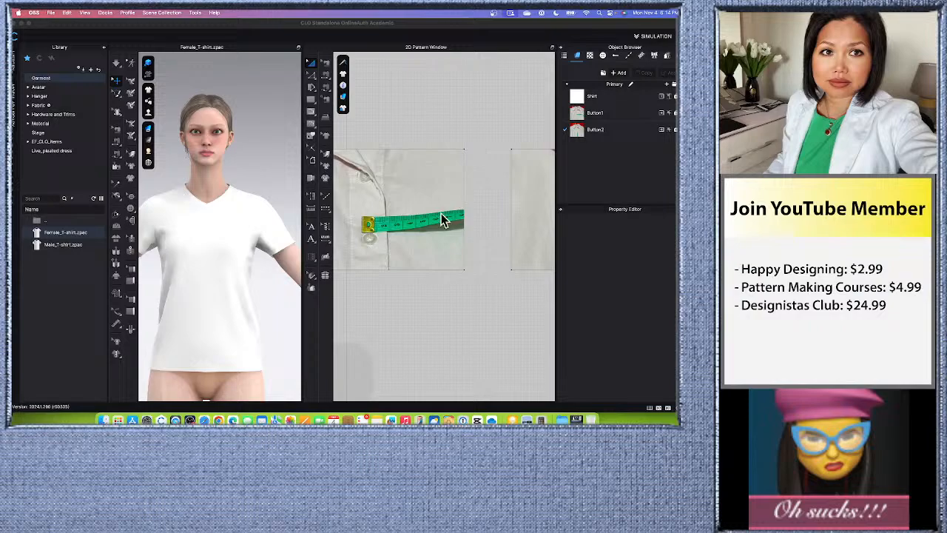
pyautogui.scroll(6, 437, 218)
pyautogui.scroll(-6, 472, 216)
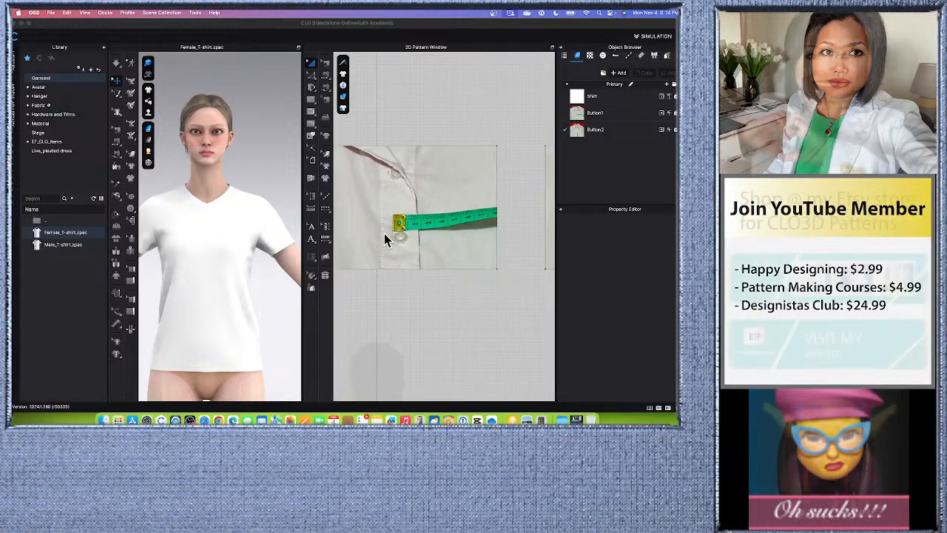
pyautogui.scroll(8, 399, 236)
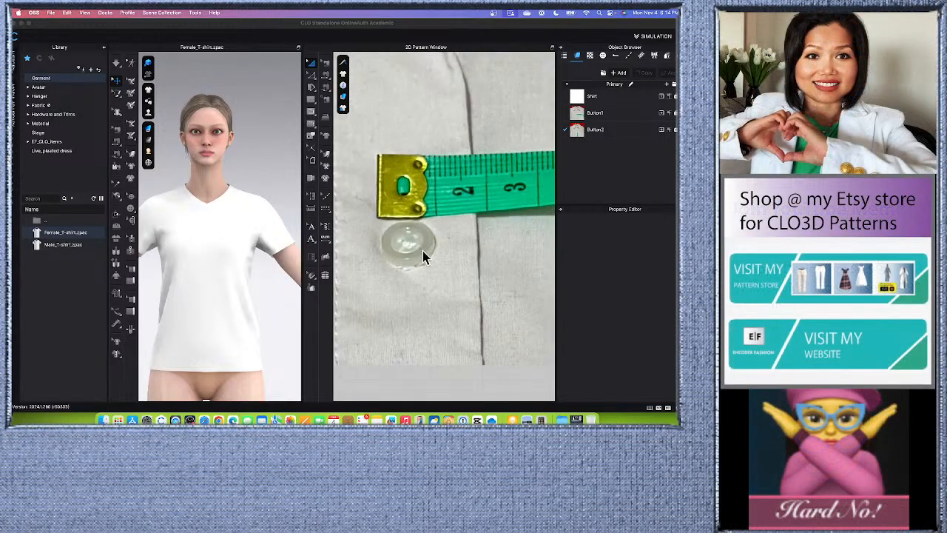
pyautogui.scroll(-4, 411, 226)
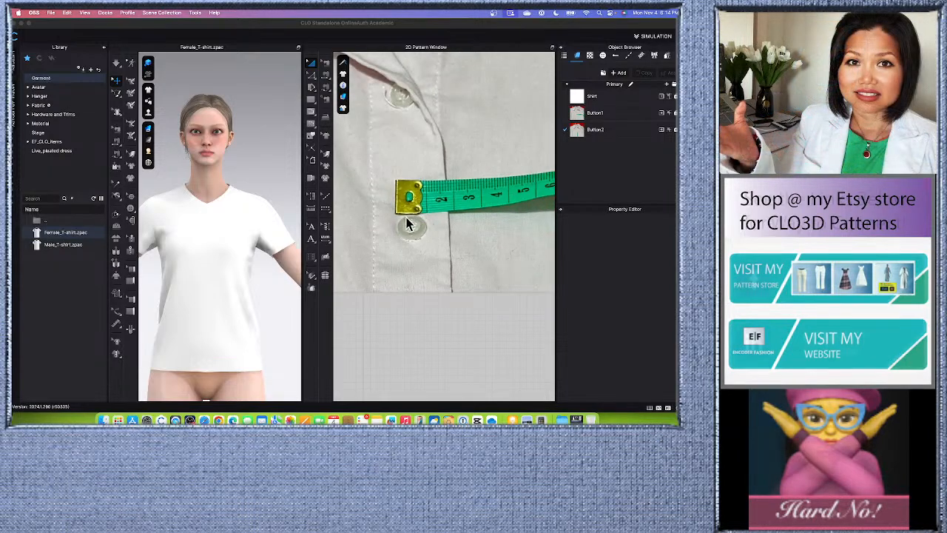
pyautogui.scroll(-6, 421, 233)
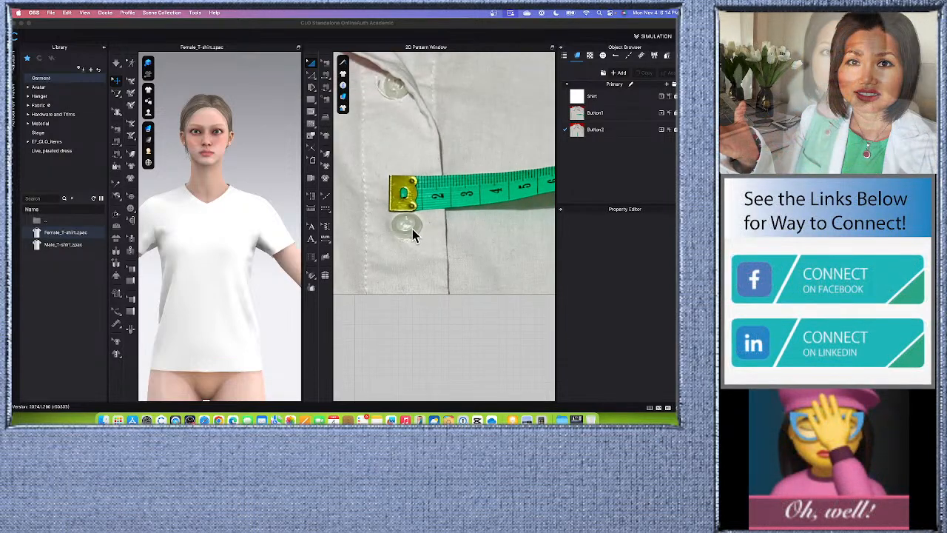
pyautogui.scroll(-2, 378, 236)
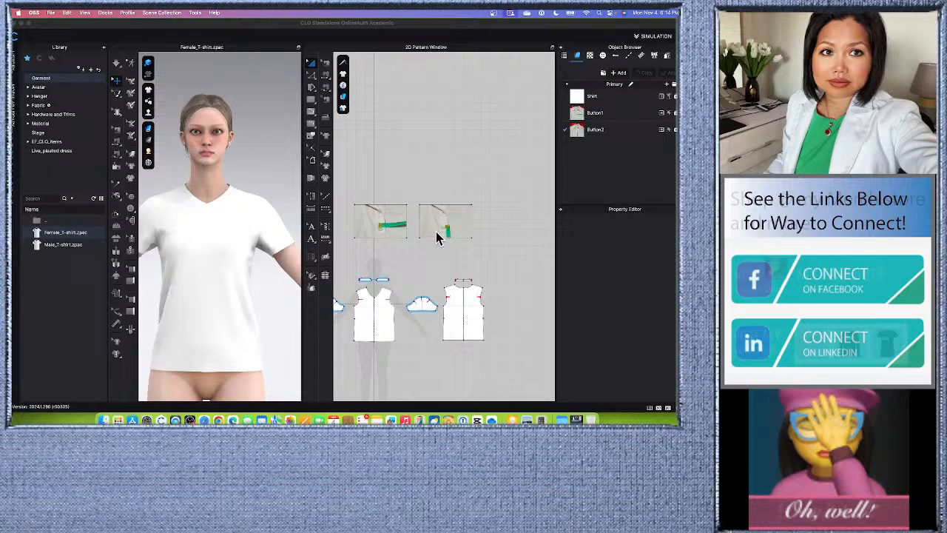
# - Examine the button height against the vertical tape in the Button2 photo and compare it with the Button1 photo
pyautogui.scroll(10, 438, 233)
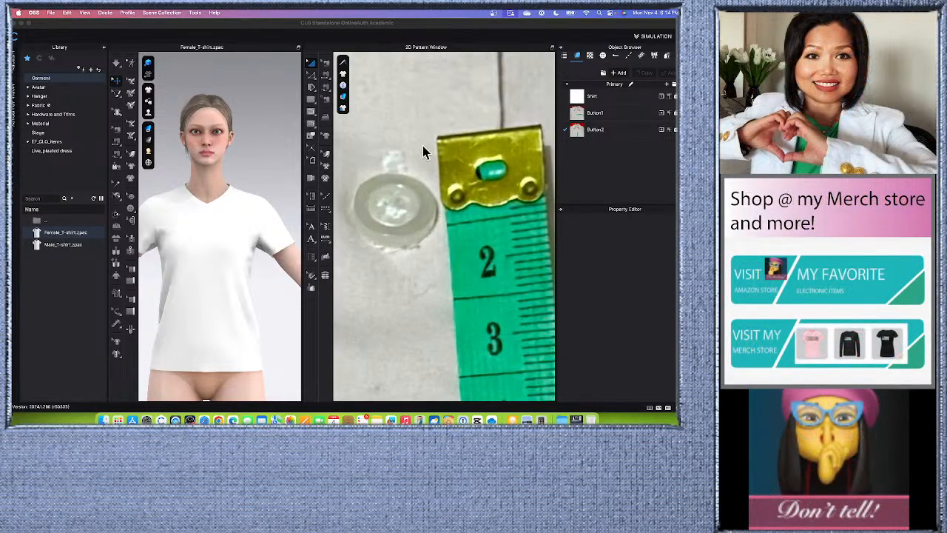
pyautogui.scroll(-3, 444, 251)
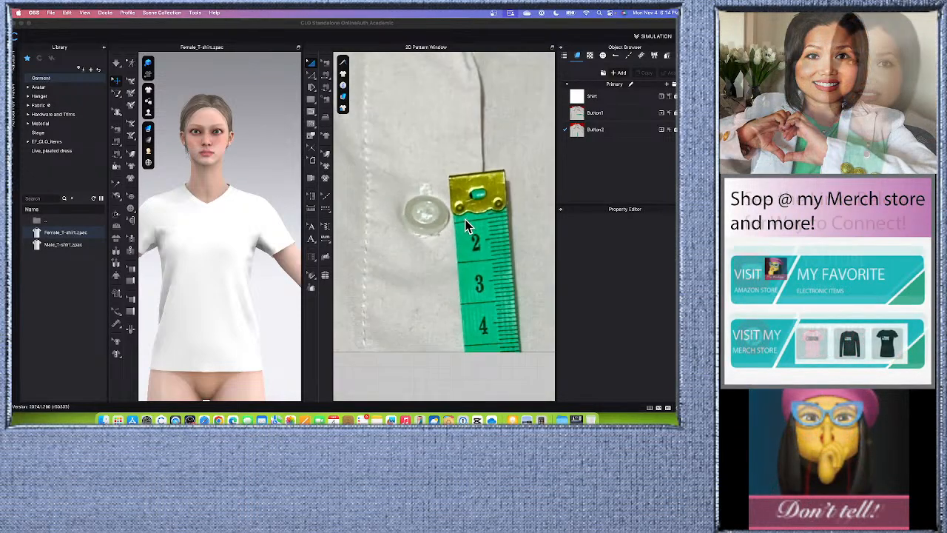
pyautogui.scroll(-2, 466, 225)
pyautogui.scroll(-3, 469, 219)
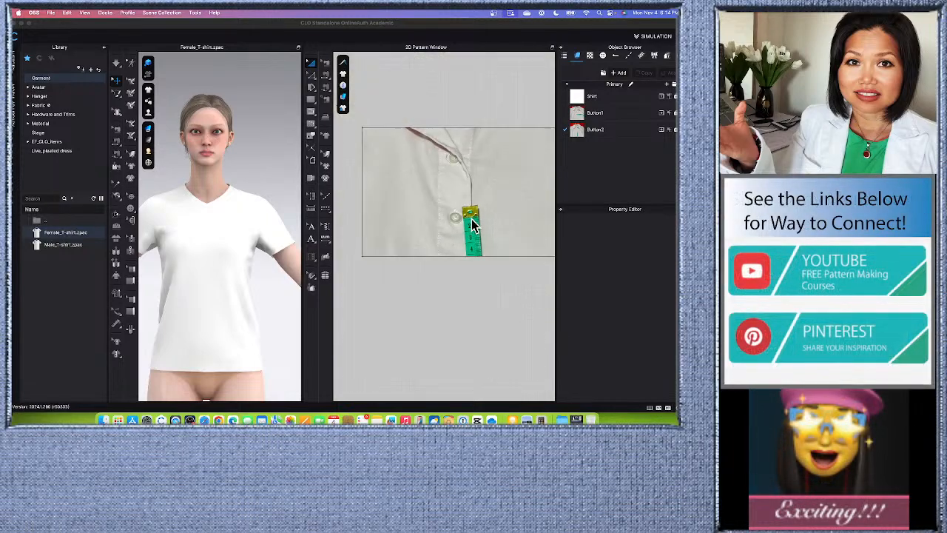
pyautogui.scroll(5, 460, 218)
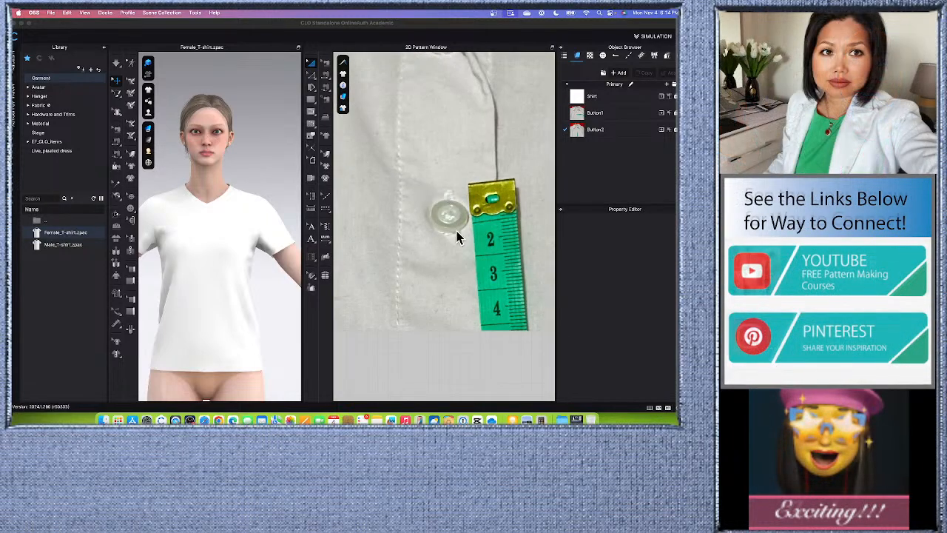
pyautogui.scroll(-6, 508, 219)
pyautogui.scroll(5, 389, 219)
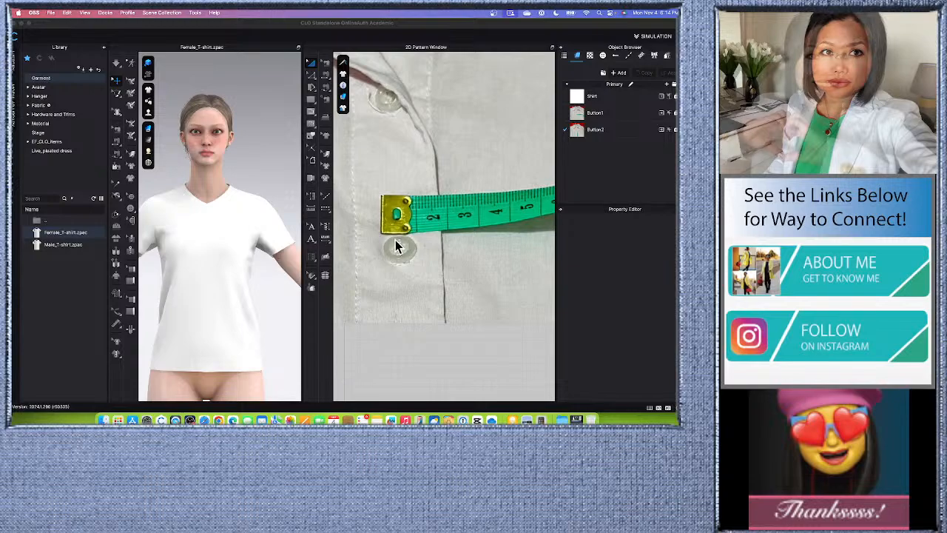
pyautogui.scroll(-6, 403, 244)
pyautogui.scroll(-4, 419, 239)
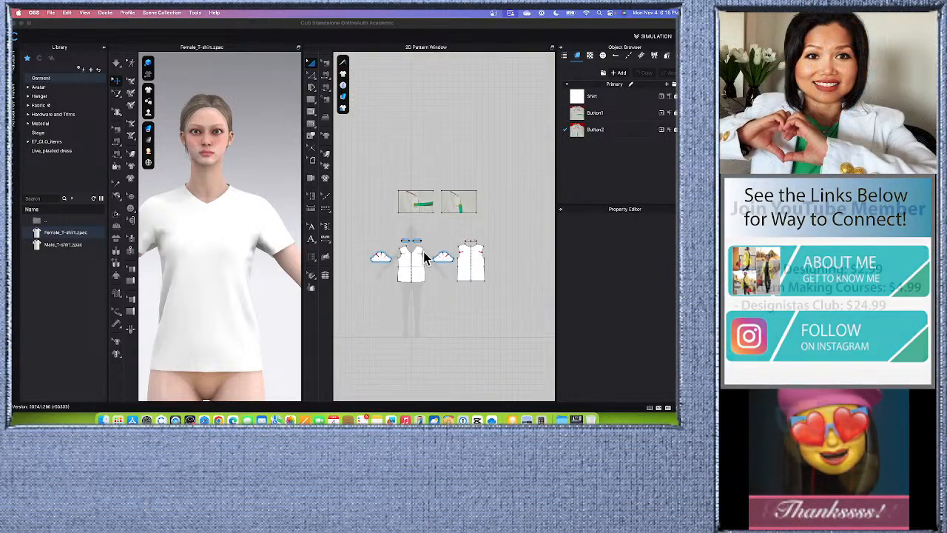
# - Examine the front bodice pattern's V-neckline and center-front line from neck to hem
pyautogui.scroll(4, 418, 279)
pyautogui.scroll(-2, 423, 226)
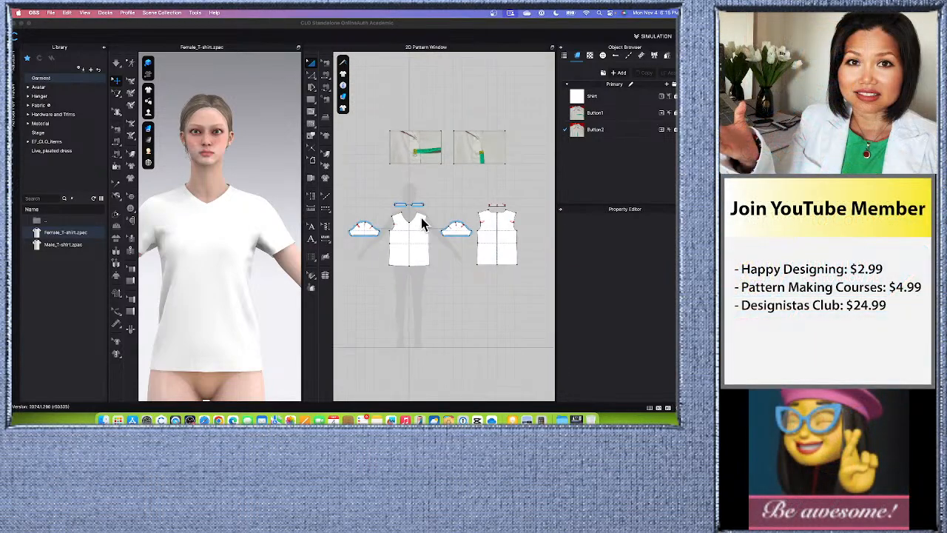
pyautogui.scroll(4, 400, 220)
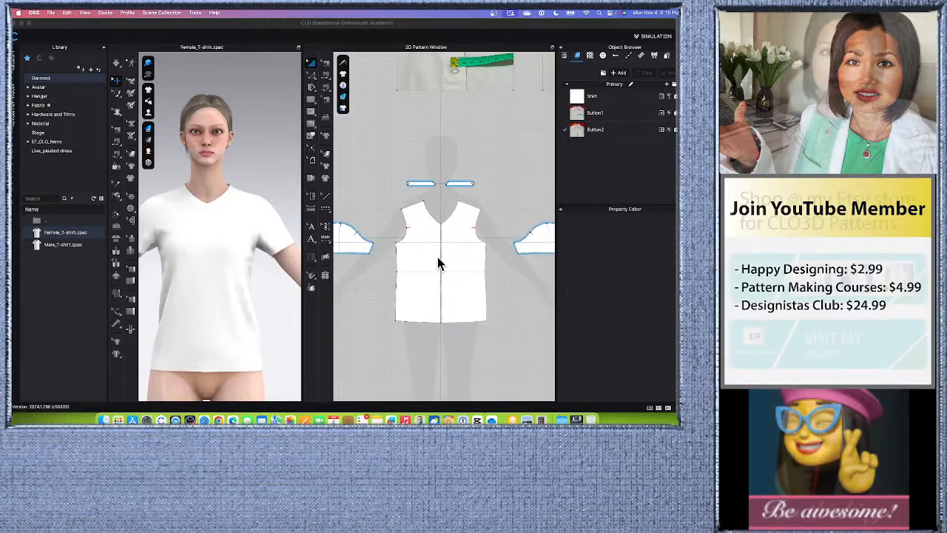
pyautogui.scroll(1, 440, 261)
pyautogui.scroll(-2, 429, 248)
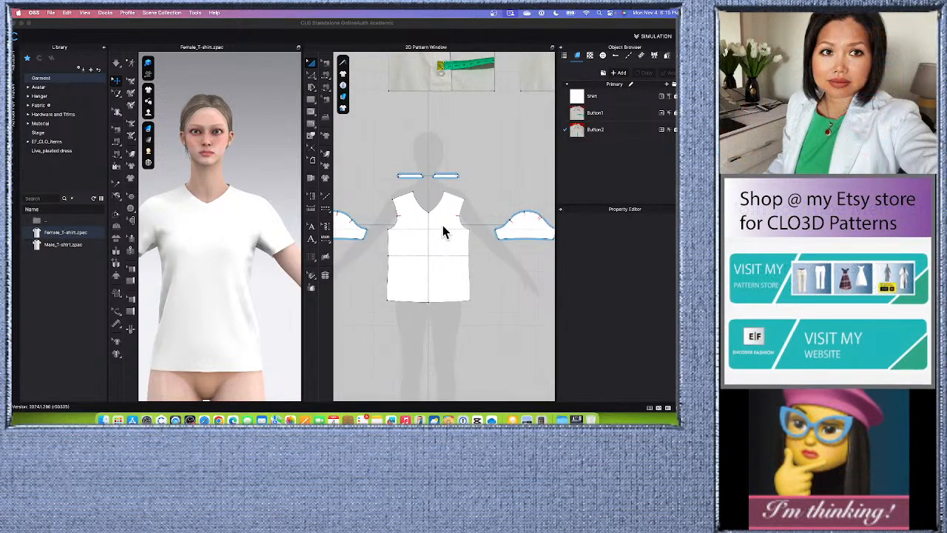
pyautogui.scroll(3, 426, 222)
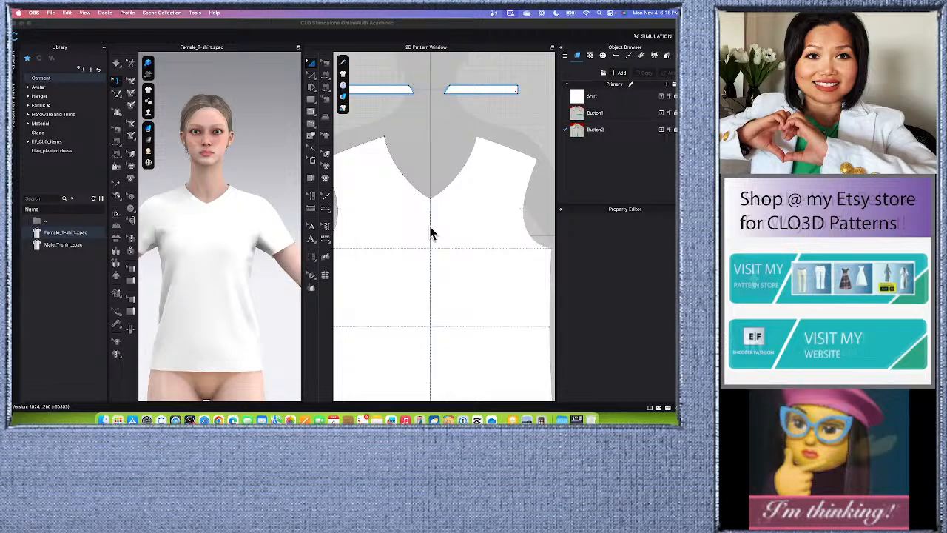
pyautogui.scroll(2, 430, 229)
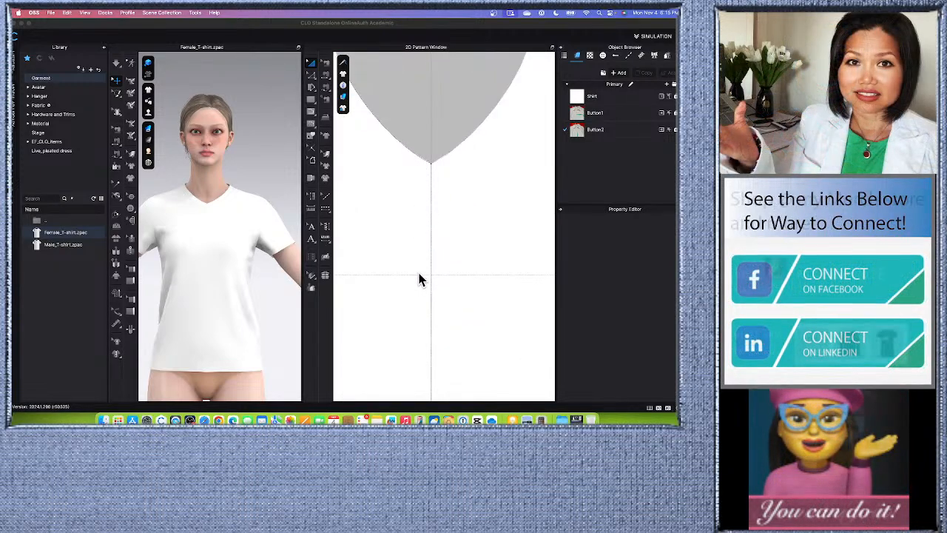
pyautogui.scroll(-4, 419, 277)
pyautogui.scroll(-2, 415, 244)
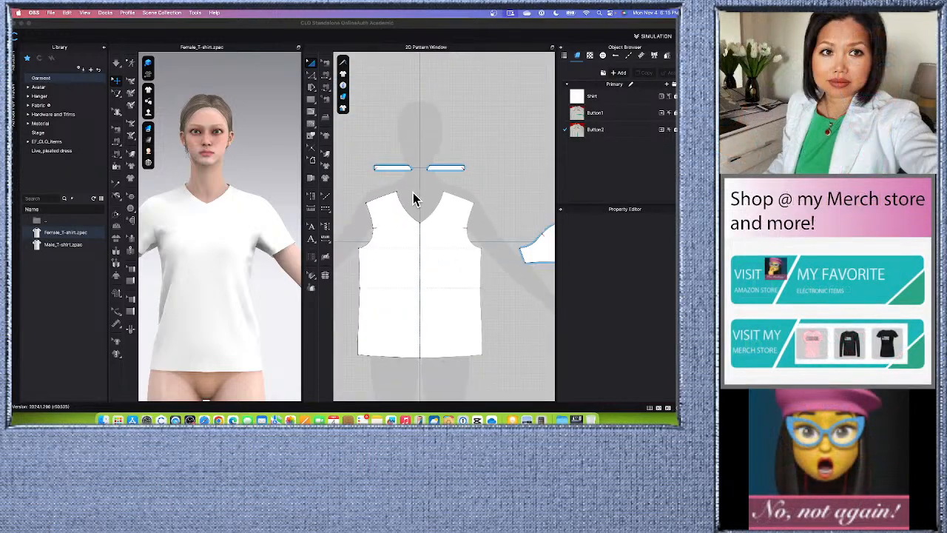
pyautogui.scroll(5, 416, 253)
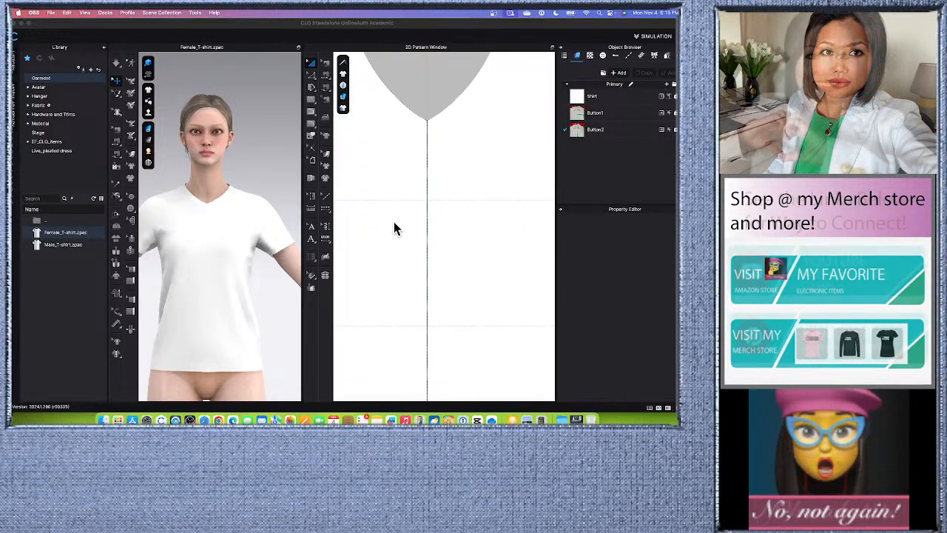
pyautogui.scroll(-4, 400, 229)
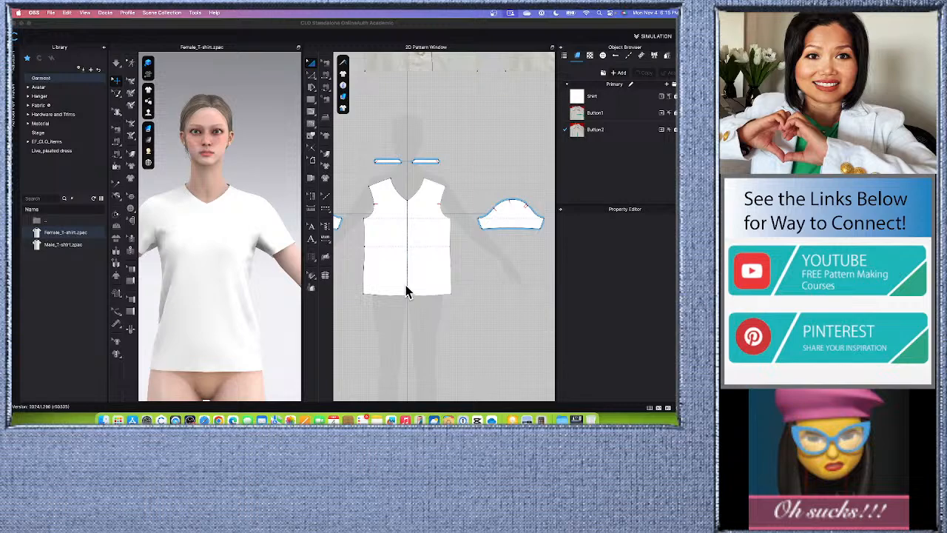
pyautogui.scroll(3, 414, 267)
# - Select each half of the front bodice pattern to inspect its symmetry across the center front
pyautogui.click(425, 230)
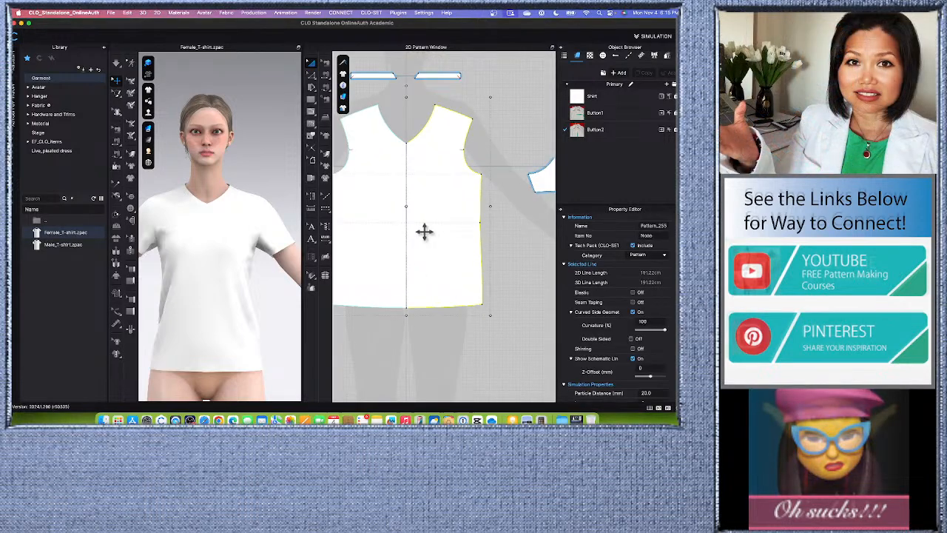
pyautogui.scroll(-2, 424, 244)
pyautogui.click(416, 348)
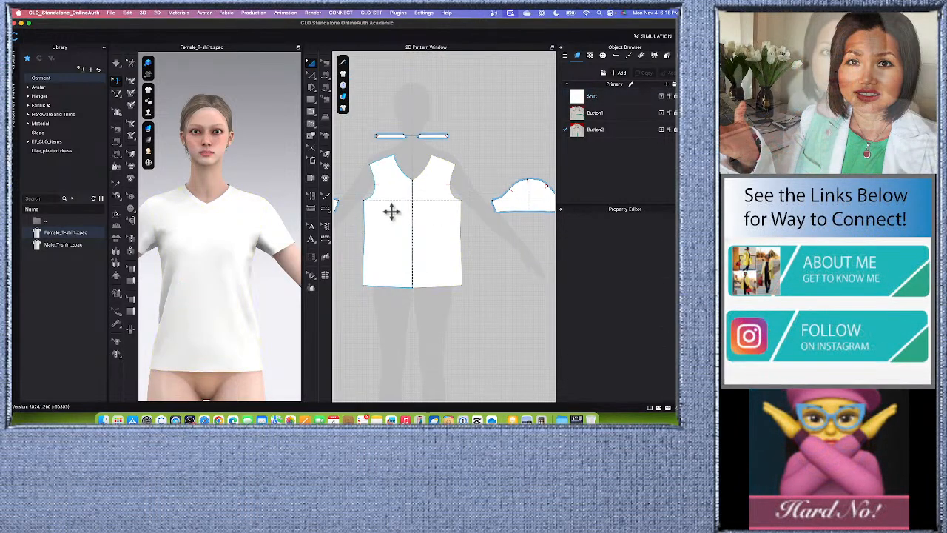
pyautogui.click(392, 213)
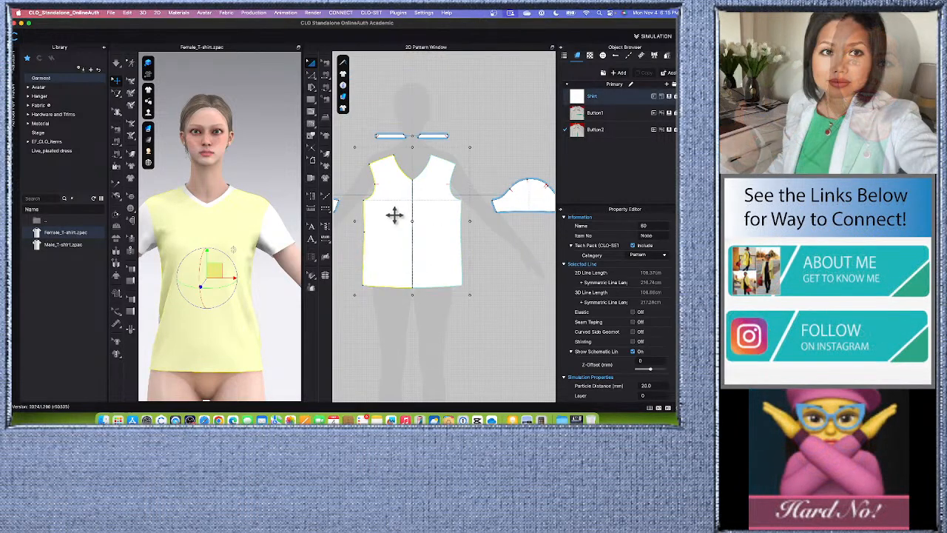
pyautogui.click(425, 247)
pyautogui.scroll(-2, 402, 261)
pyautogui.scroll(2, 411, 276)
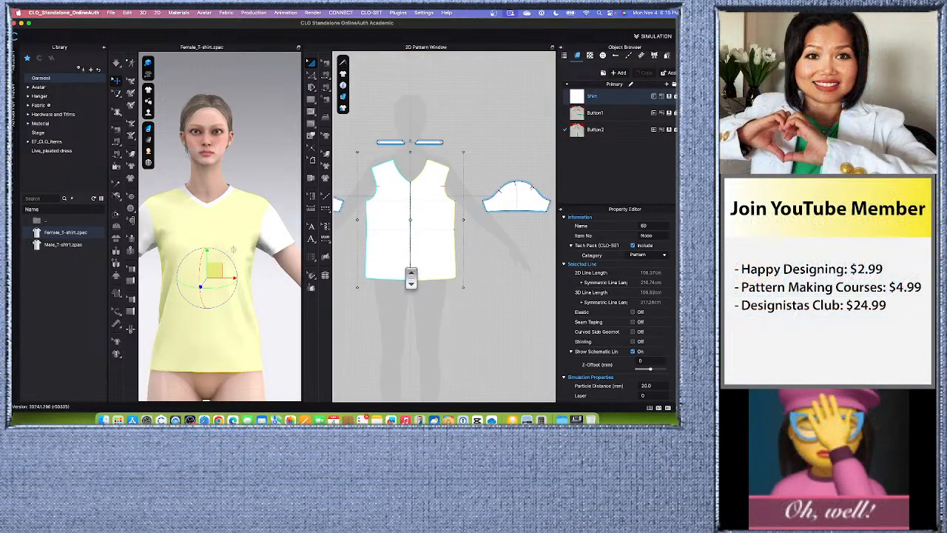
pyautogui.click(385, 323)
pyautogui.click(394, 232)
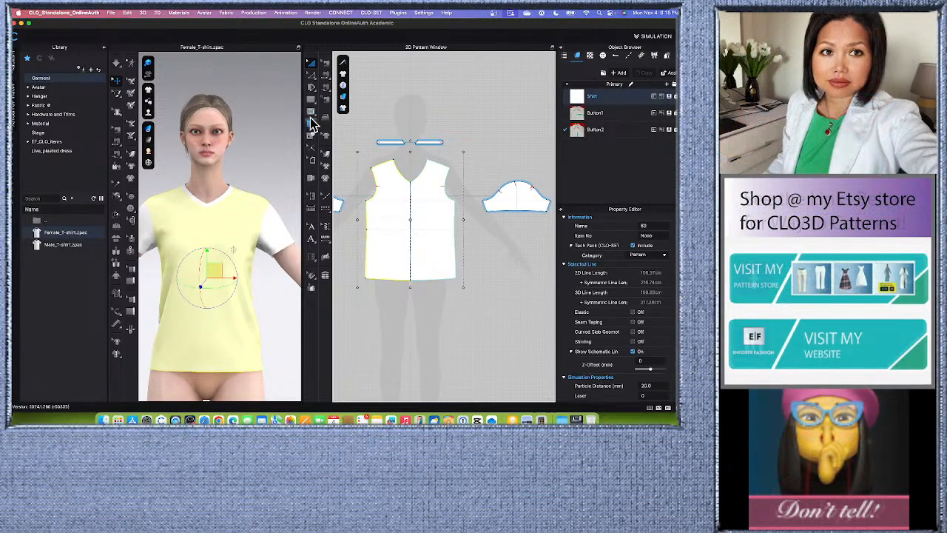
# - Draw a straight internal line down the front bodice's center, from the V-neck point to the hem
pyautogui.click(312, 114)
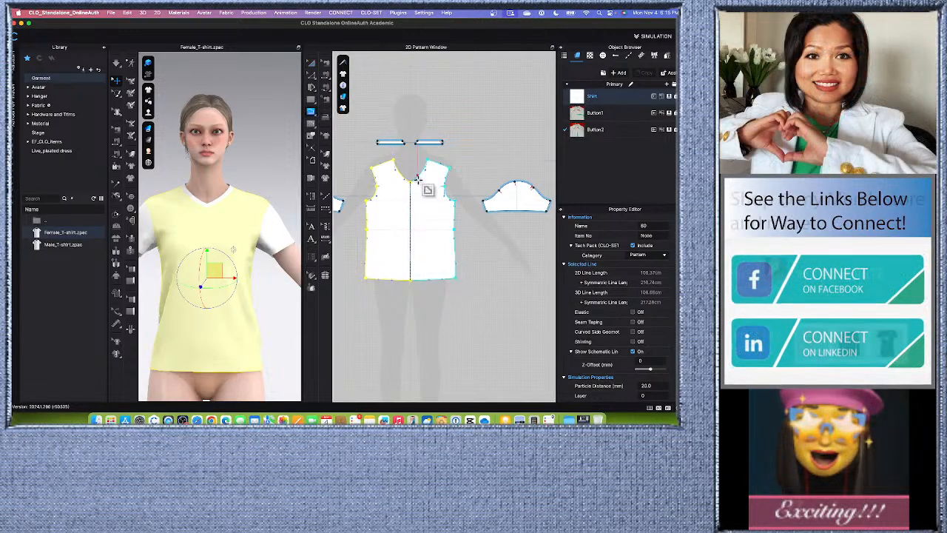
pyautogui.scroll(5, 418, 176)
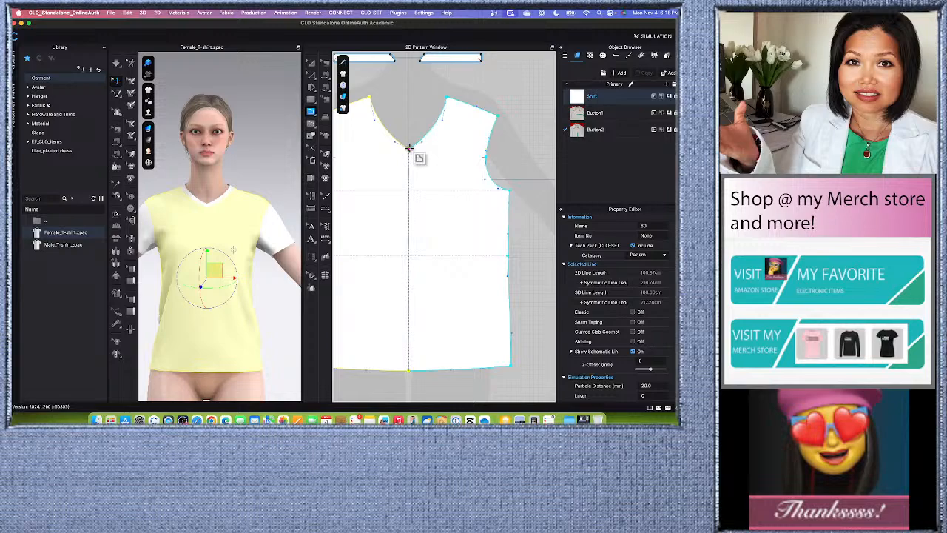
pyautogui.scroll(-5, 408, 148)
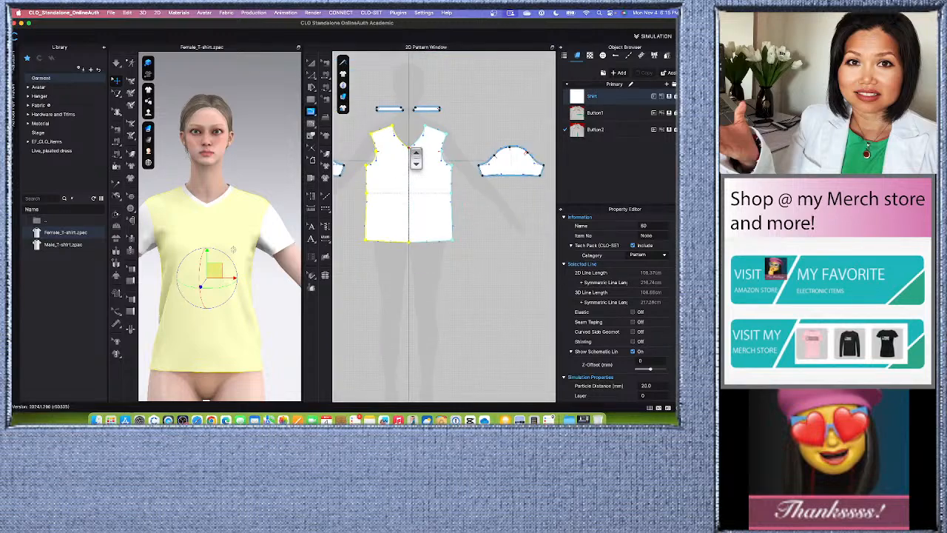
pyautogui.doubleClick(409, 240)
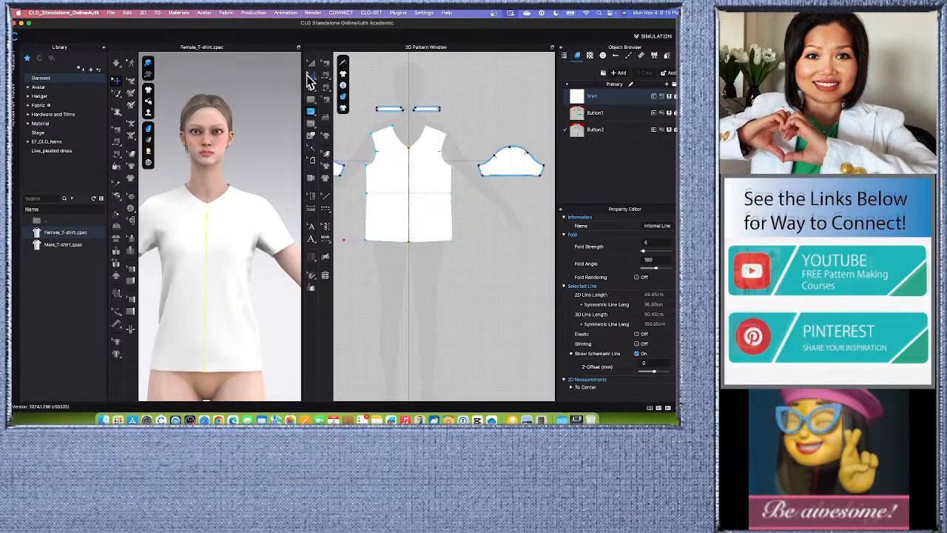
# - Cut the front bodice into two separate pieces along the center-front internal line
pyautogui.click(355, 75)
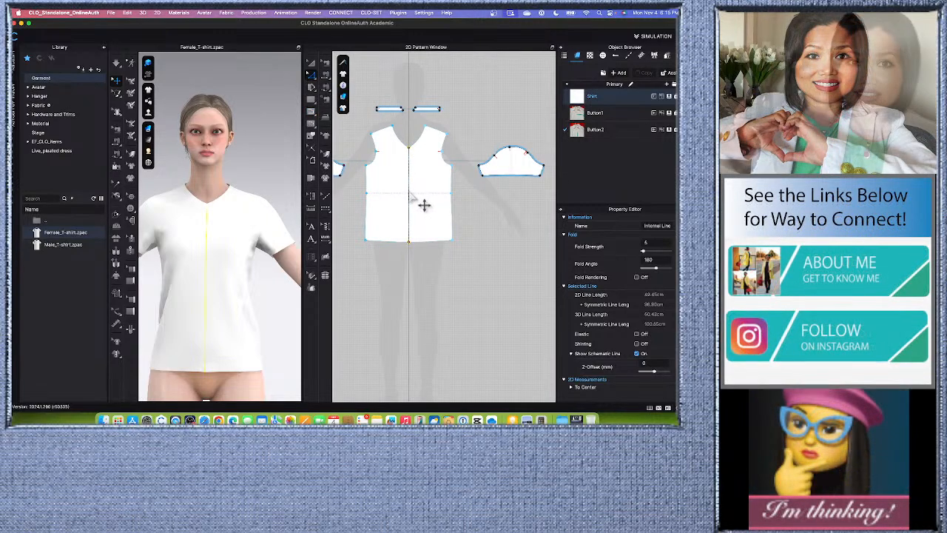
pyautogui.scroll(5, 418, 198)
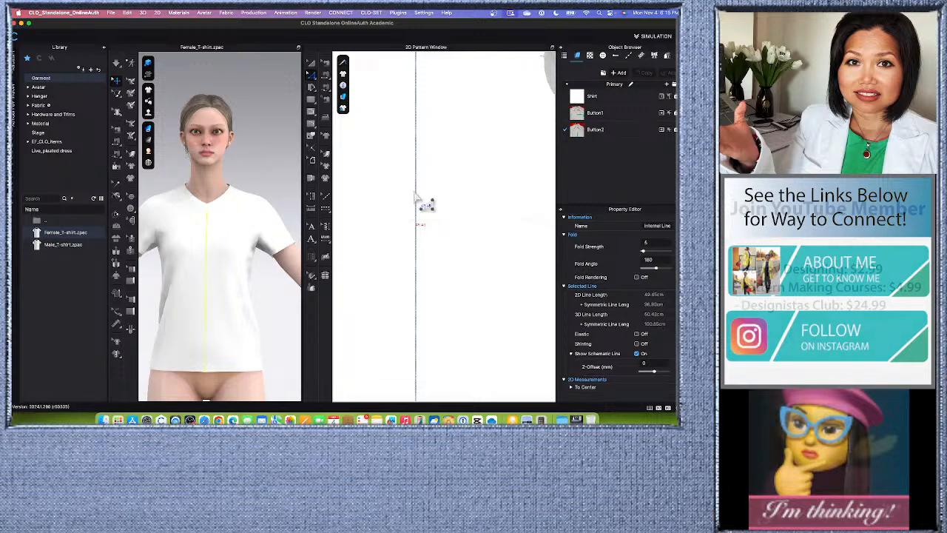
pyautogui.scroll(-5, 425, 203)
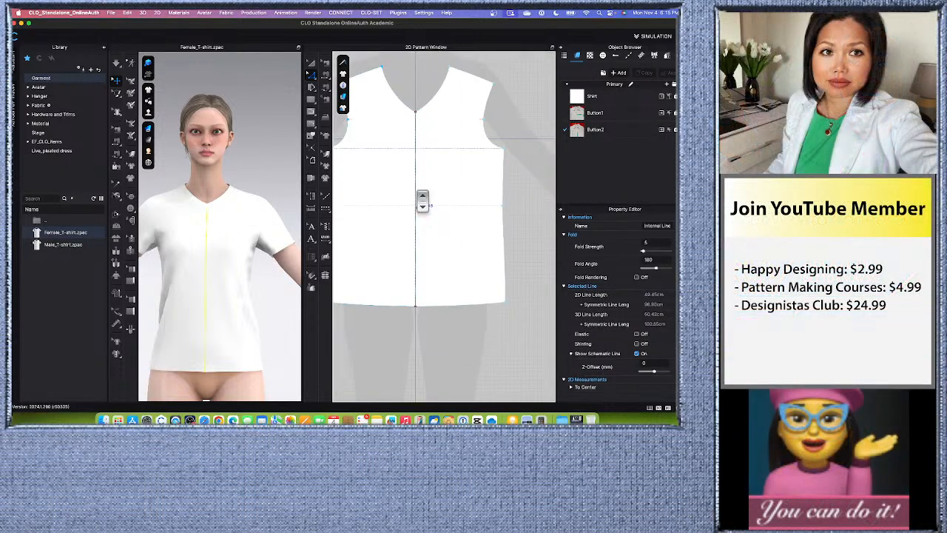
pyautogui.rightClick(418, 193)
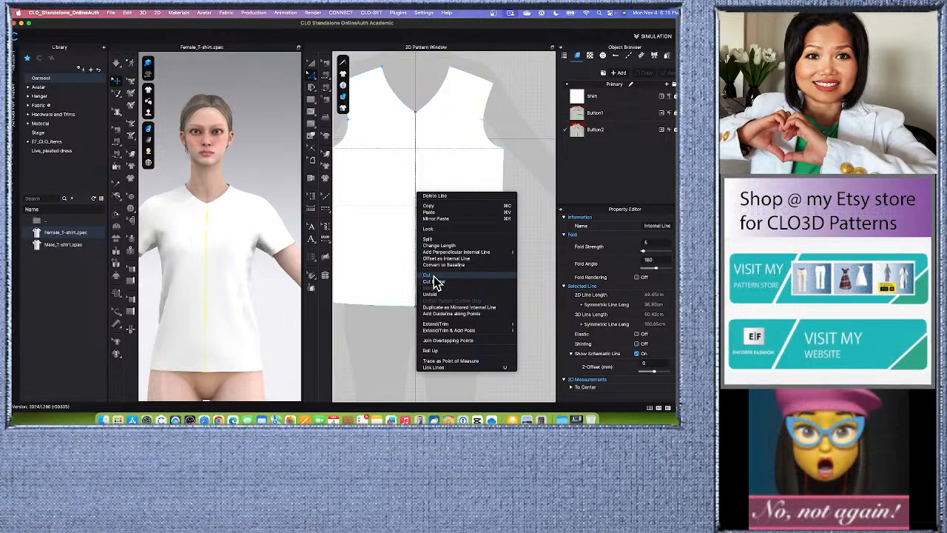
pyautogui.click(426, 274)
# - Move the two front pieces apart horizontally, leaving an open gap between their center-front edges
pyautogui.scroll(-3, 416, 293)
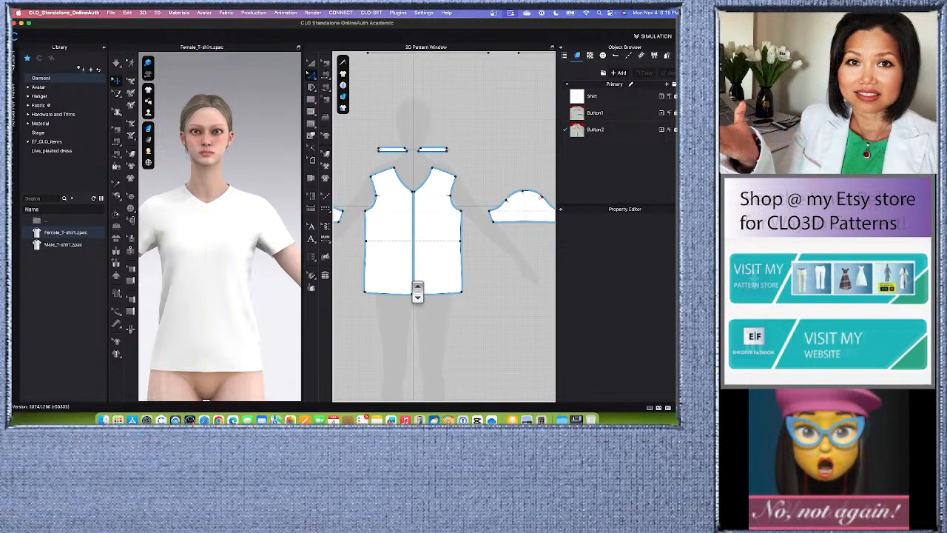
pyautogui.scroll(3, 422, 228)
pyautogui.scroll(-3, 399, 218)
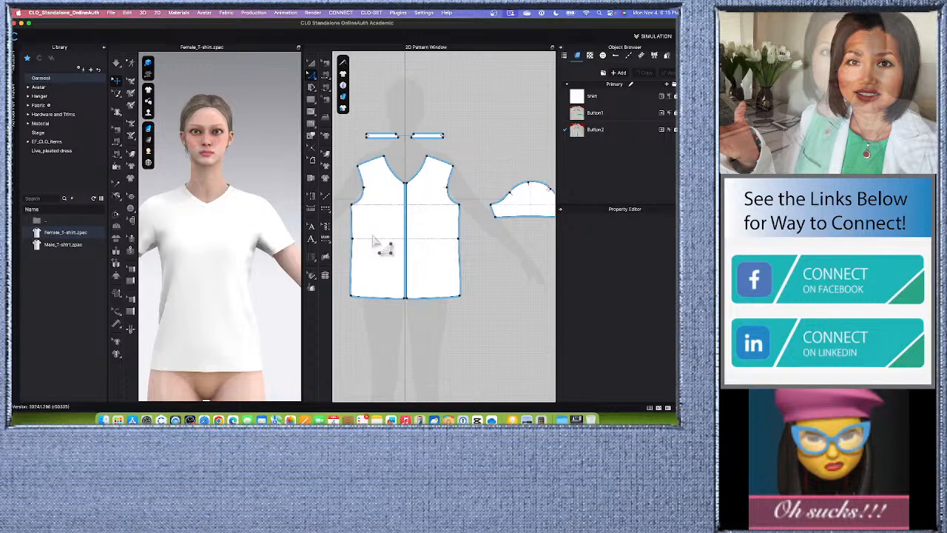
pyautogui.scroll(4, 385, 240)
pyautogui.scroll(-4, 385, 233)
pyautogui.scroll(-3, 384, 228)
pyautogui.scroll(5, 359, 239)
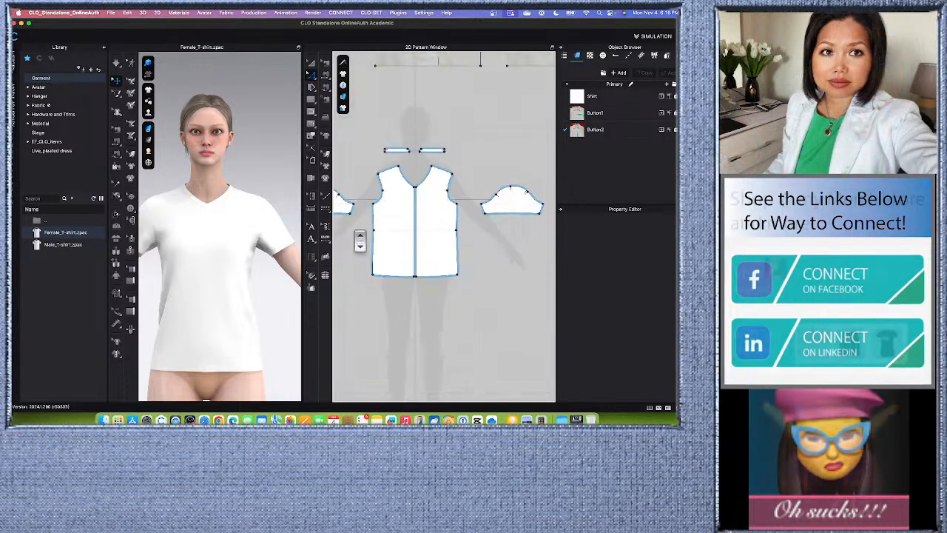
pyautogui.scroll(-3, 407, 238)
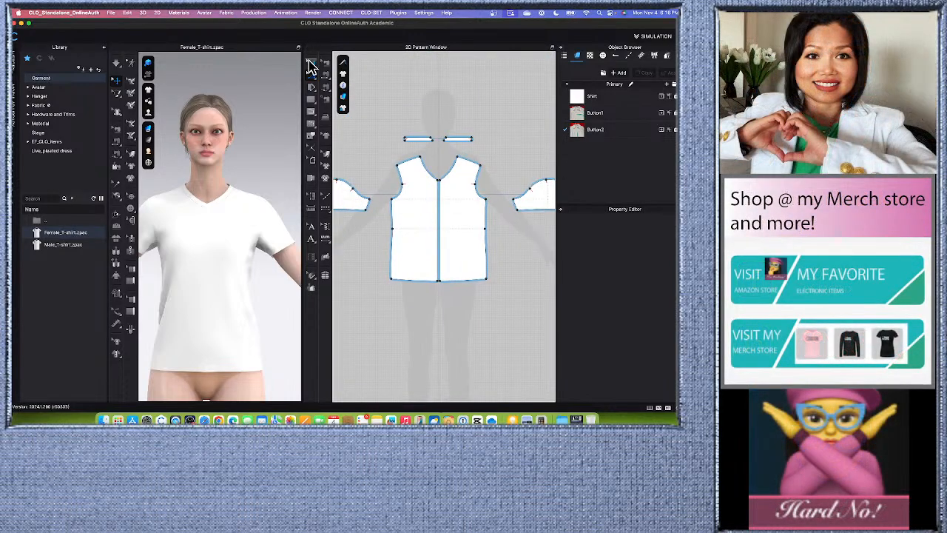
pyautogui.moveTo(419, 230); pyautogui.dragTo(406, 229)
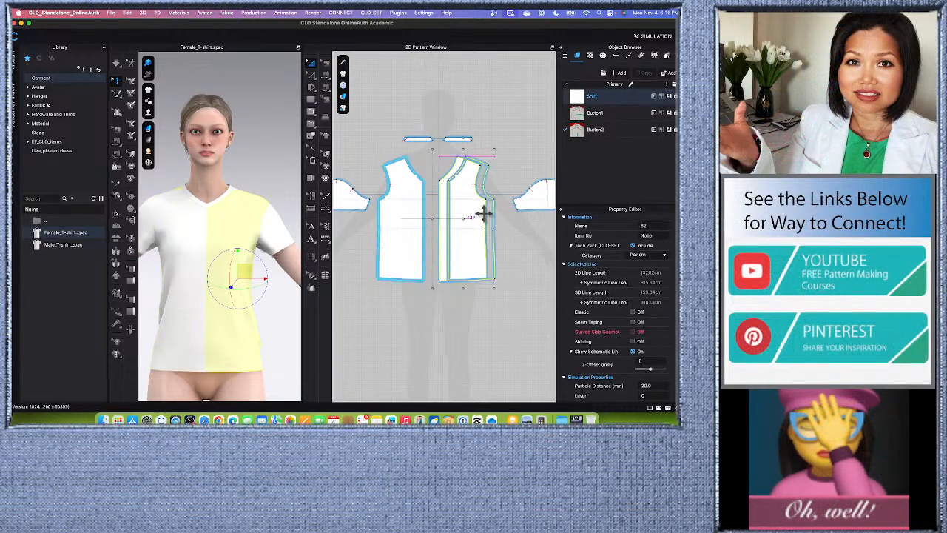
pyautogui.moveTo(487, 213); pyautogui.dragTo(487, 213)
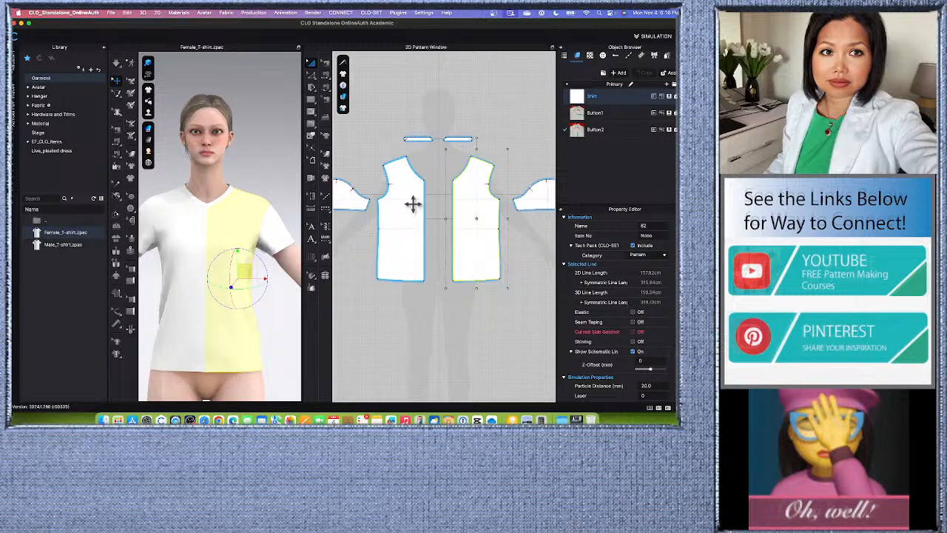
# - Offset the center-front pattern outline outward by 2.50 cm, with Extend as direction and side segment type
pyautogui.scroll(2, 433, 248)
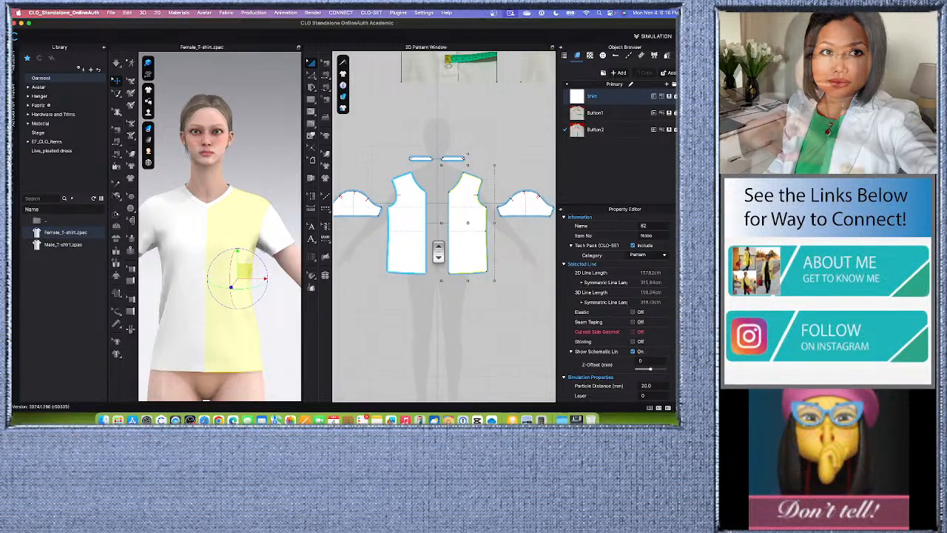
pyautogui.click(311, 76)
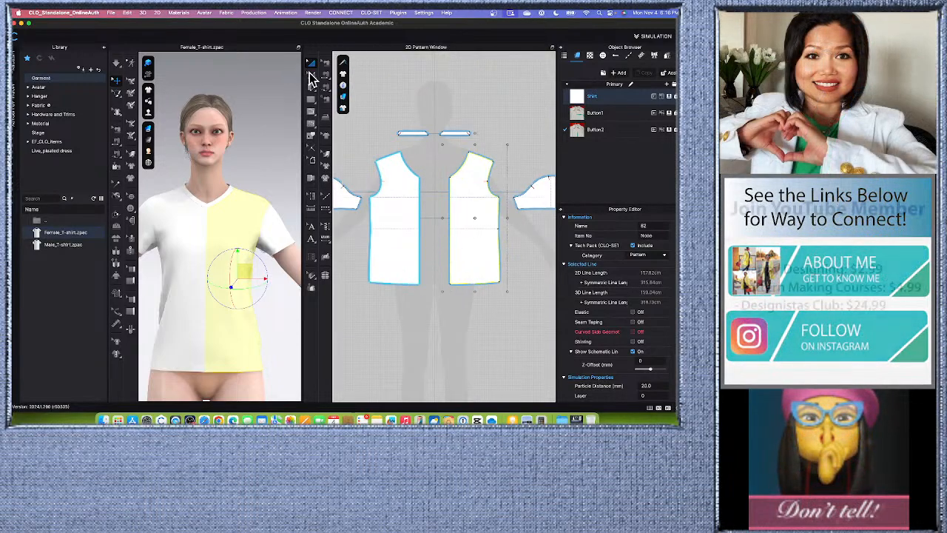
pyautogui.click(428, 214)
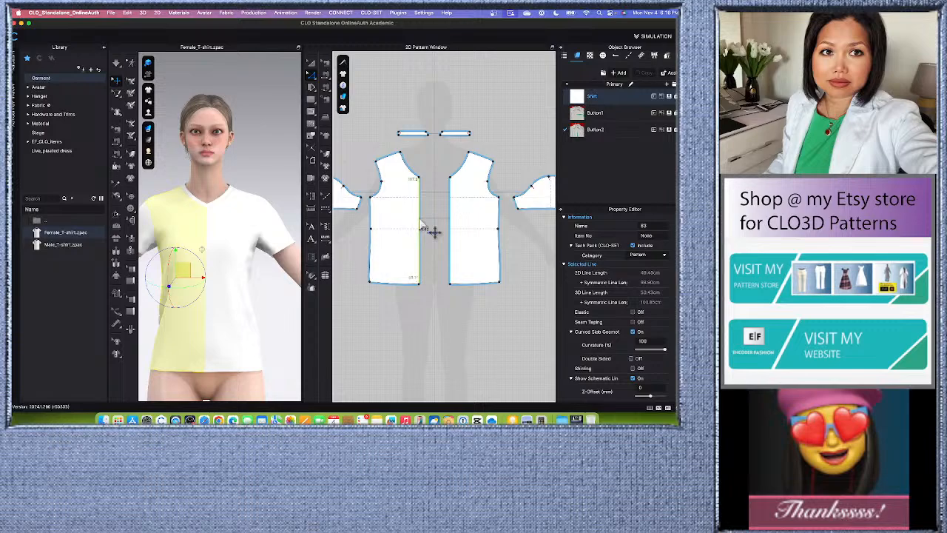
pyautogui.rightClick(420, 222)
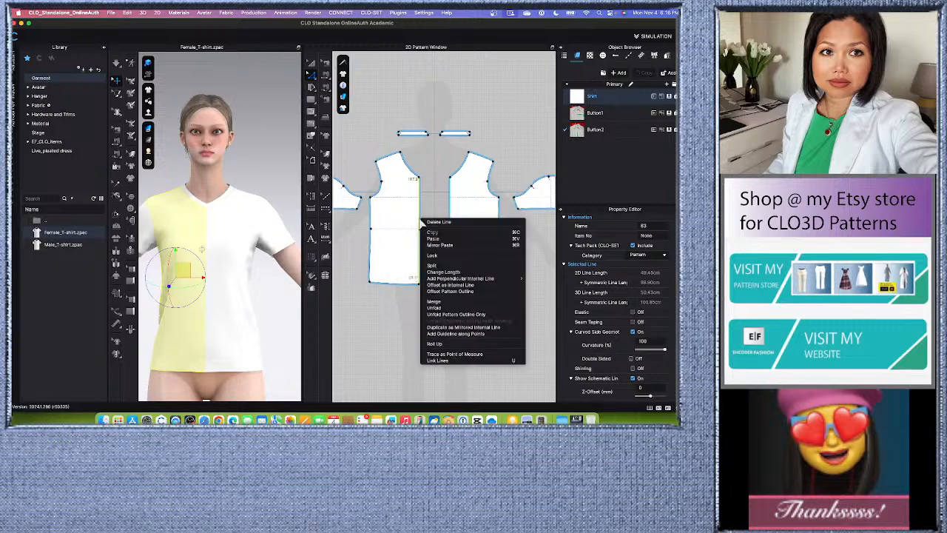
pyautogui.click(449, 291)
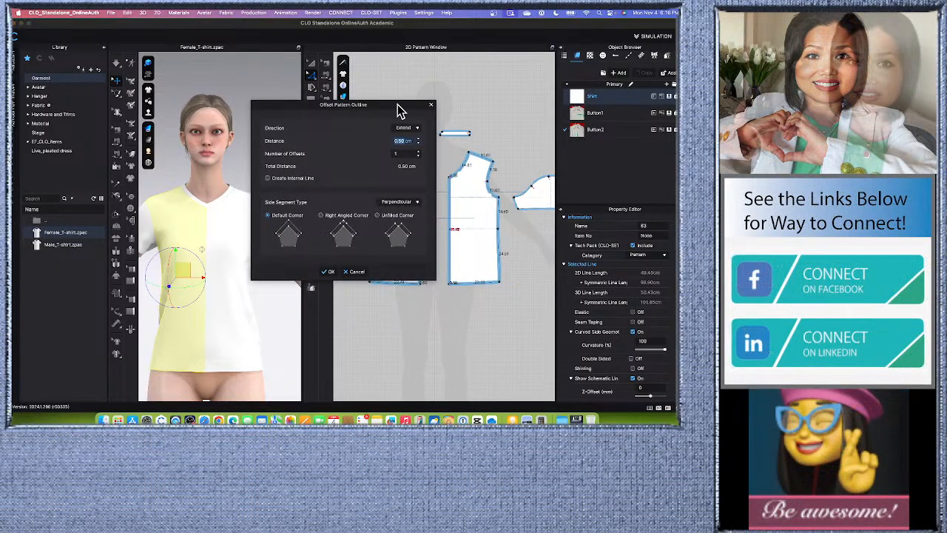
pyautogui.moveTo(398, 107); pyautogui.dragTo(314, 132)
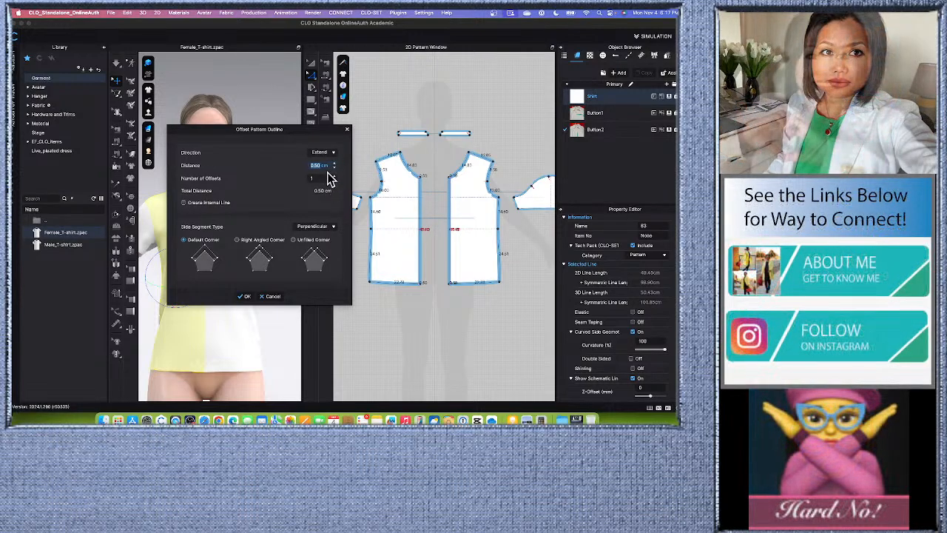
pyautogui.write('2.5')
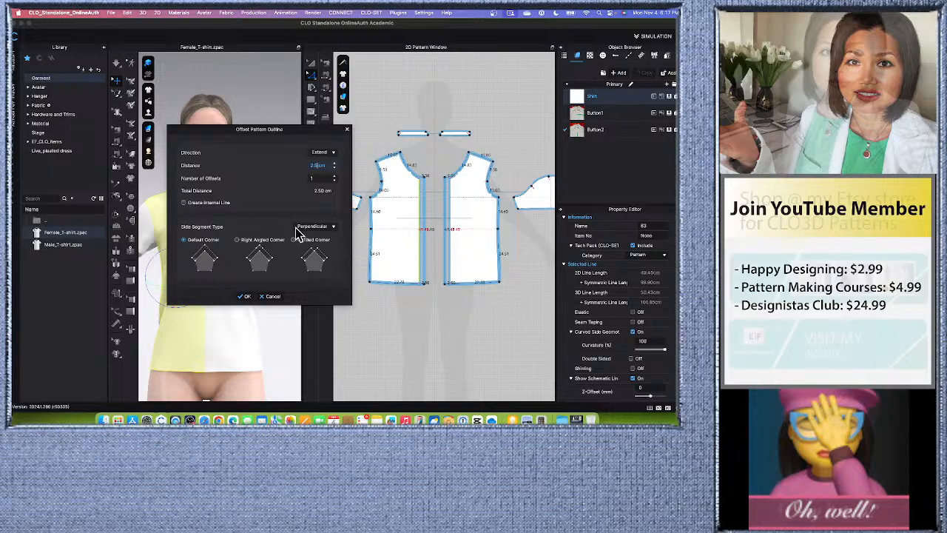
pyautogui.click(333, 228)
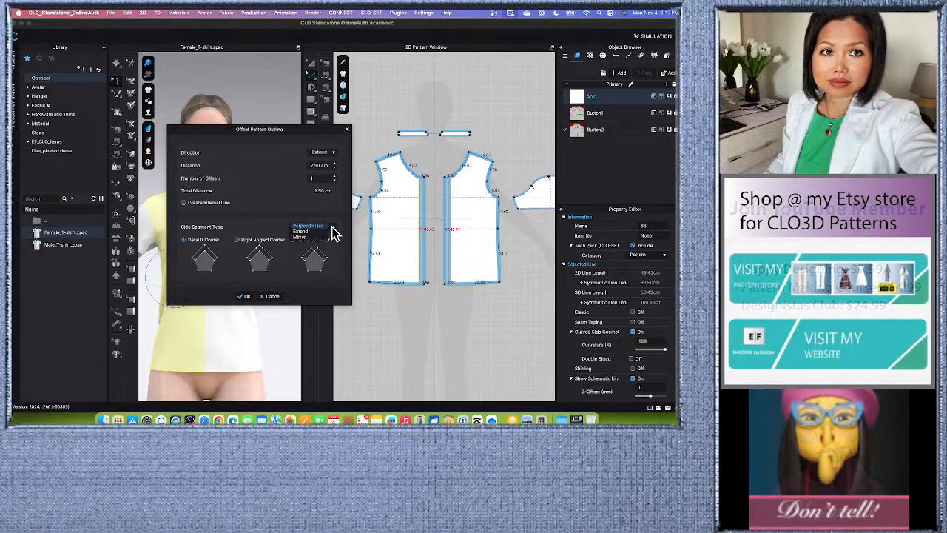
pyautogui.click(311, 232)
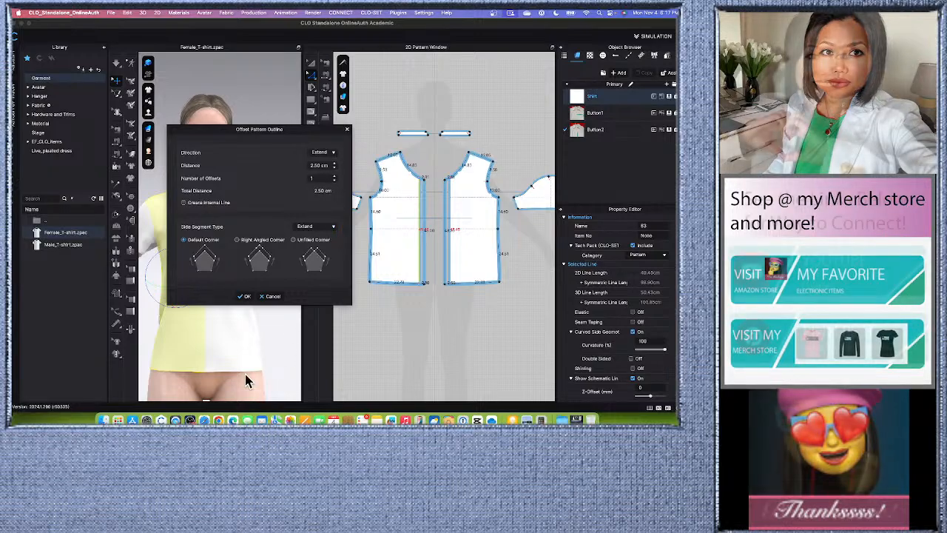
pyautogui.click(245, 296)
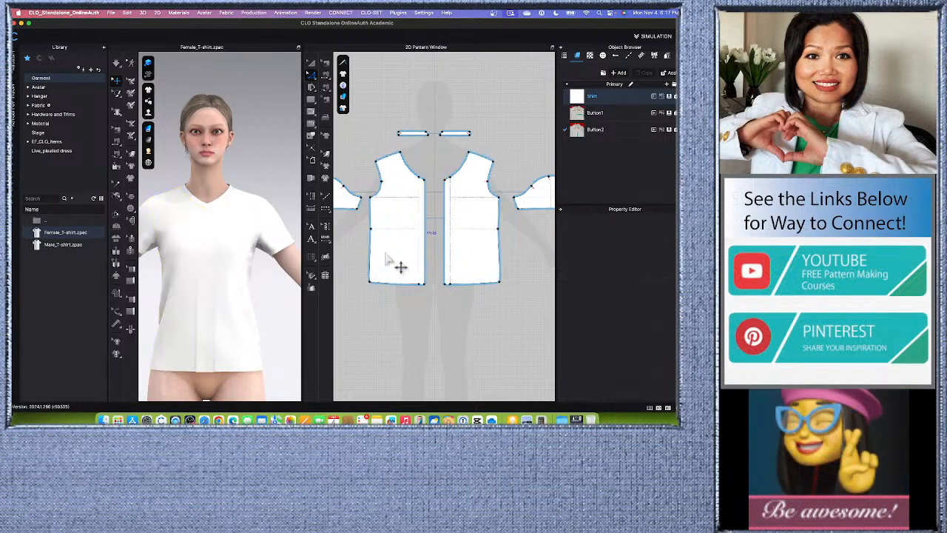
# - Examine the extended center-front edges of both front pieces at the neckline corner and along the hem
pyautogui.scroll(5, 429, 196)
pyautogui.scroll(-3, 427, 219)
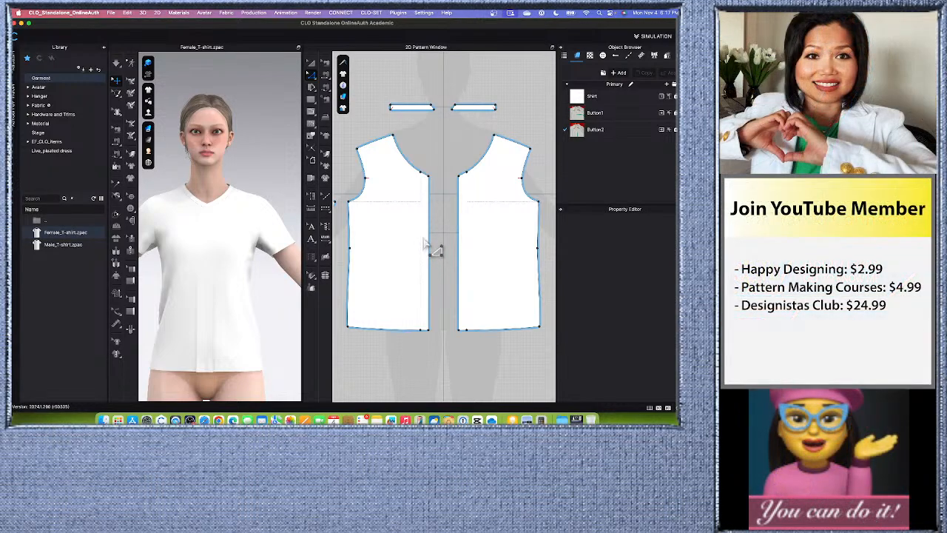
pyautogui.scroll(5, 402, 345)
pyautogui.scroll(-7, 454, 321)
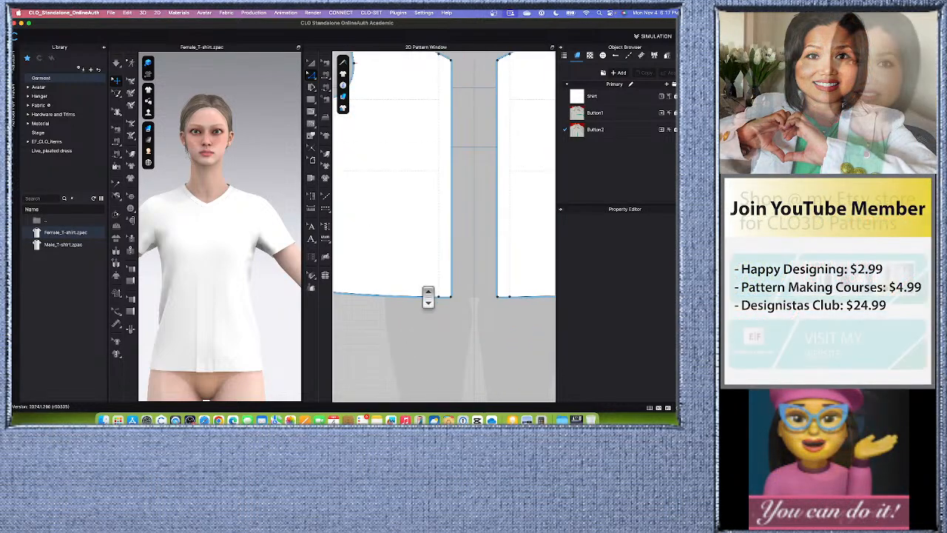
pyautogui.scroll(3, 441, 331)
pyautogui.scroll(-4, 429, 329)
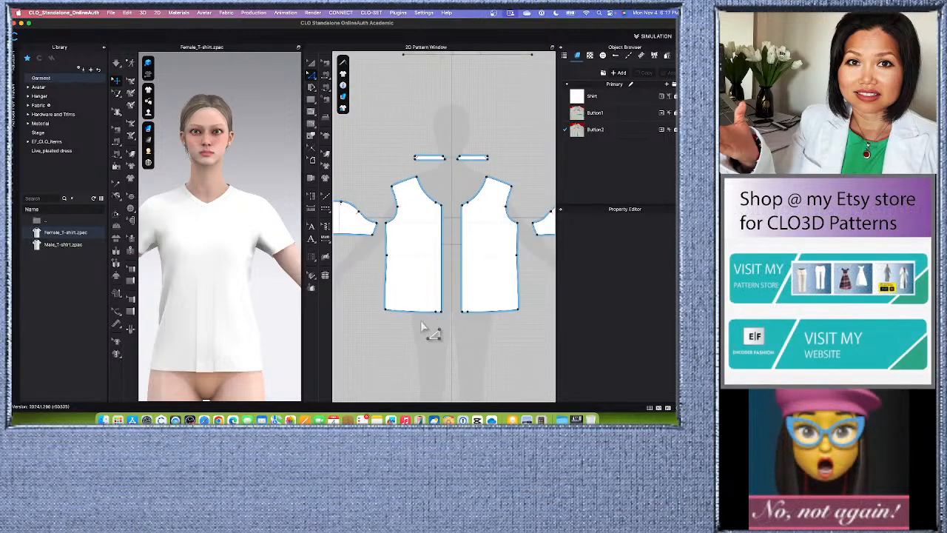
pyautogui.scroll(3, 438, 200)
pyautogui.scroll(1, 443, 215)
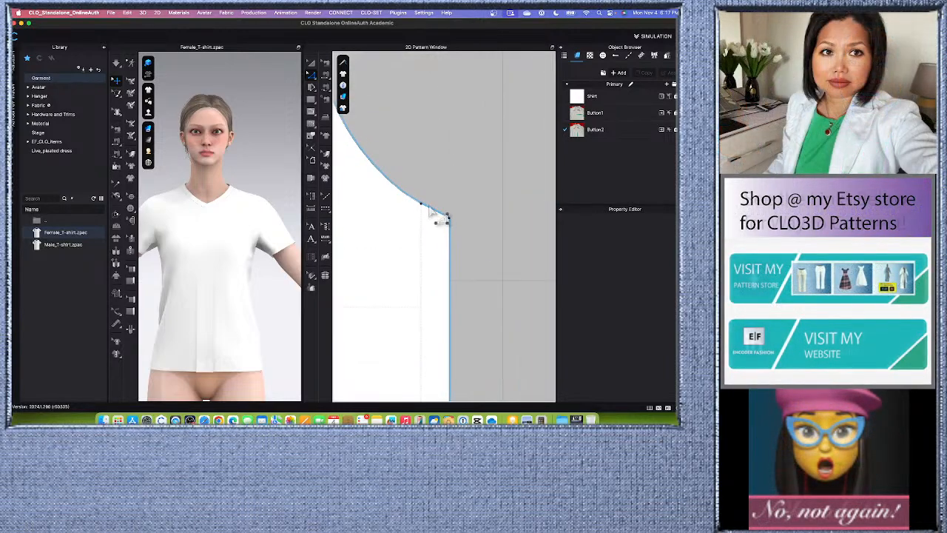
pyautogui.scroll(-1, 436, 214)
pyautogui.scroll(-4, 427, 216)
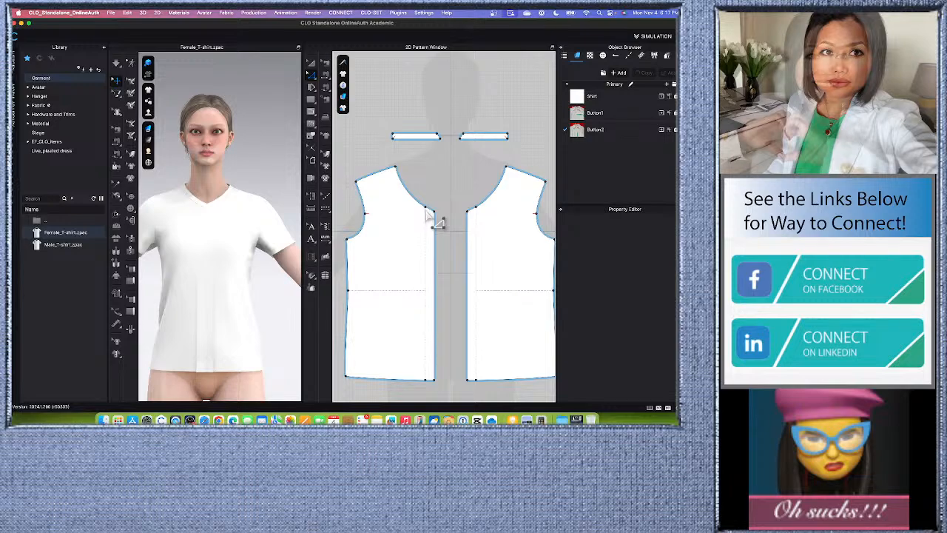
pyautogui.scroll(3, 430, 217)
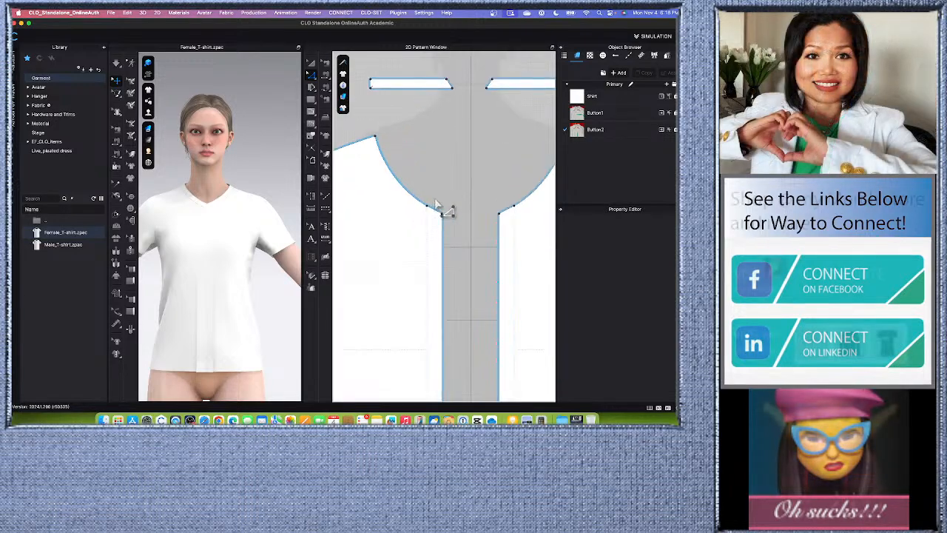
# - Delete the old center-front curve point from the front neckline, beside the extended placket edge
pyautogui.scroll(-4, 436, 214)
pyautogui.scroll(2, 442, 217)
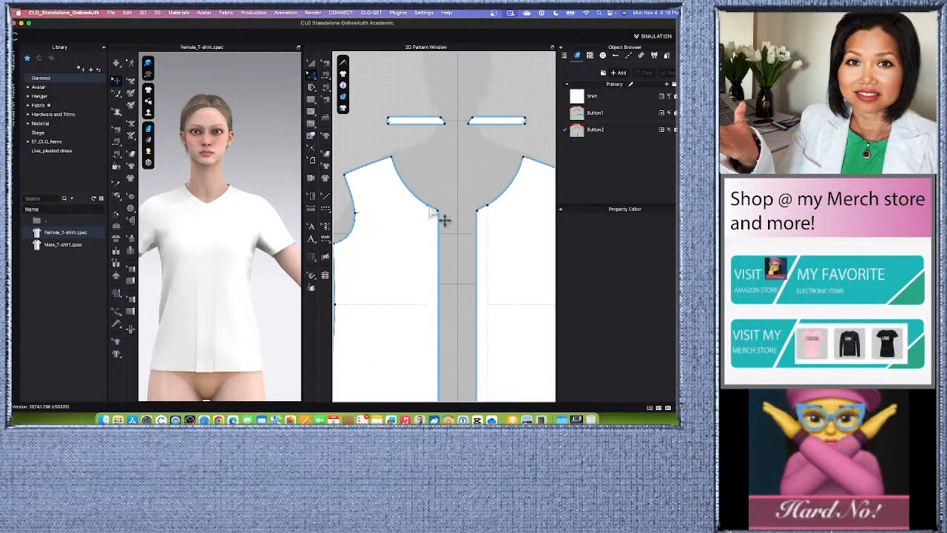
pyautogui.scroll(1, 430, 211)
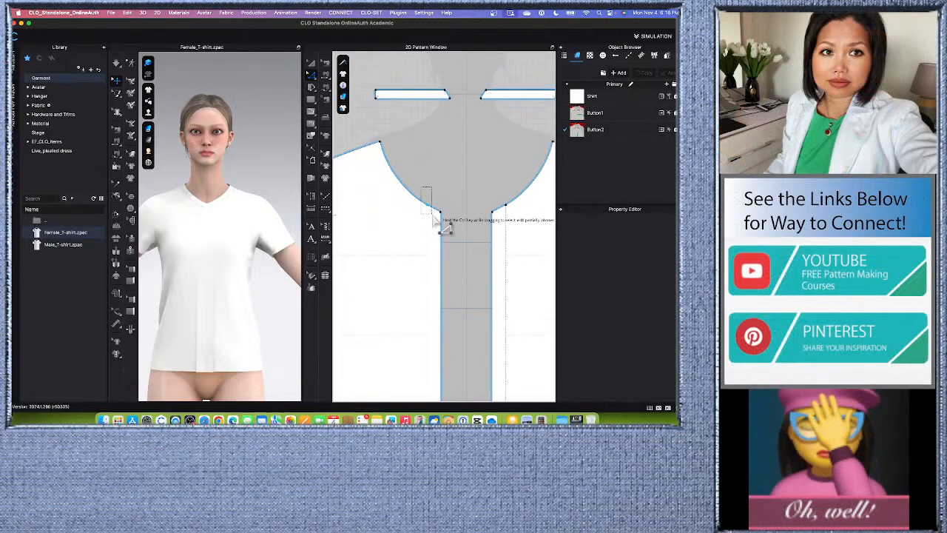
pyautogui.moveTo(432, 214); pyautogui.dragTo(434, 215)
pyautogui.press('Delete')
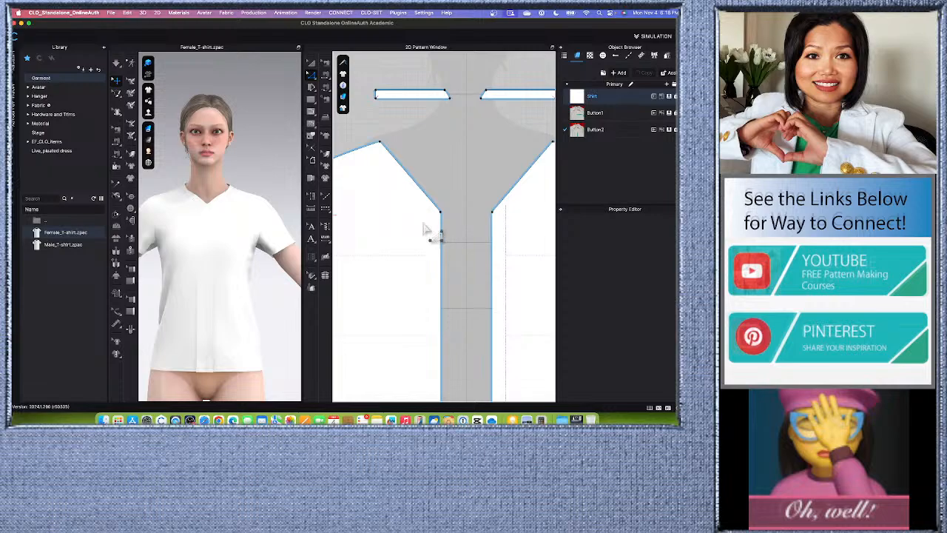
# - Curve the straight front neckline with Edit Curvature, from the shoulder to the placket corner, to a length of about 17.4 cm
pyautogui.click(317, 80)
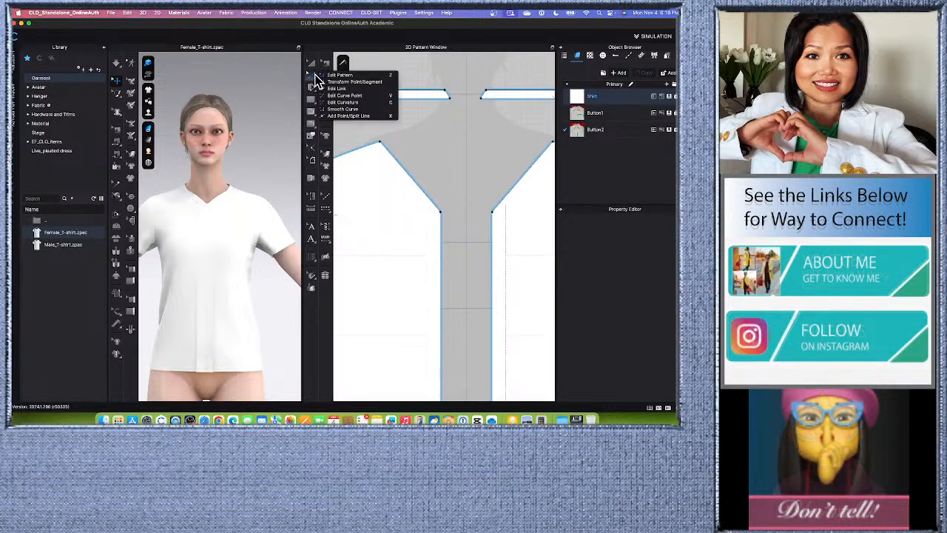
pyautogui.click(392, 106)
pyautogui.scroll(3, 447, 222)
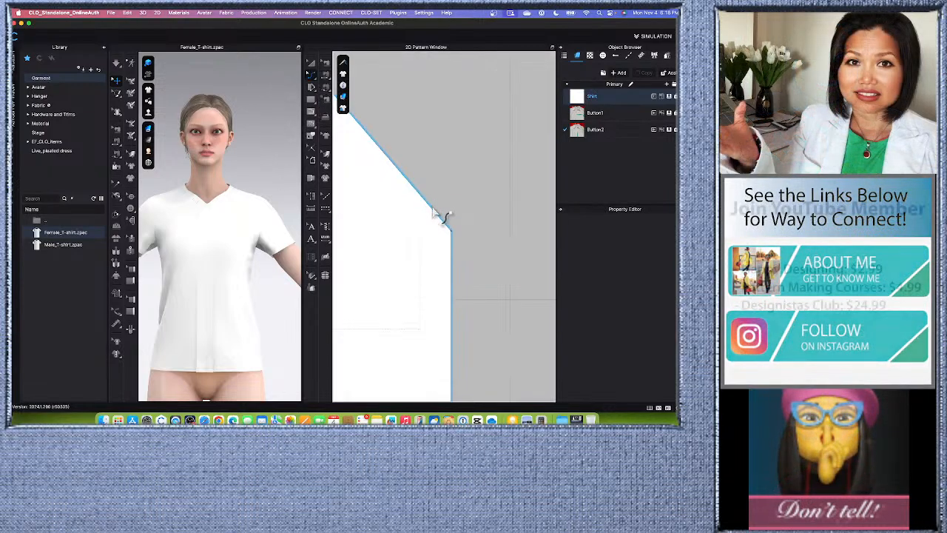
pyautogui.scroll(-2, 441, 214)
pyautogui.click(445, 207)
pyautogui.click(447, 210)
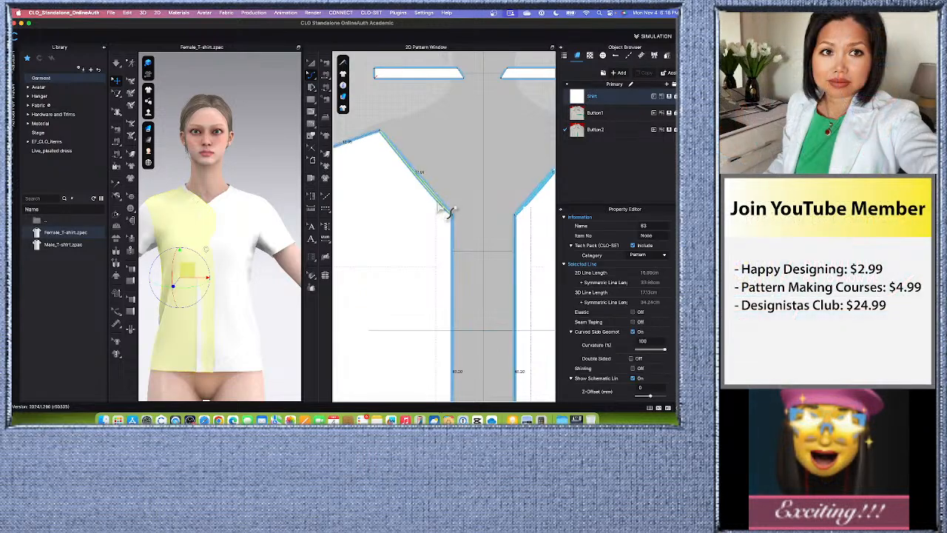
pyautogui.moveTo(448, 216); pyautogui.dragTo(446, 215)
pyautogui.scroll(3, 434, 213)
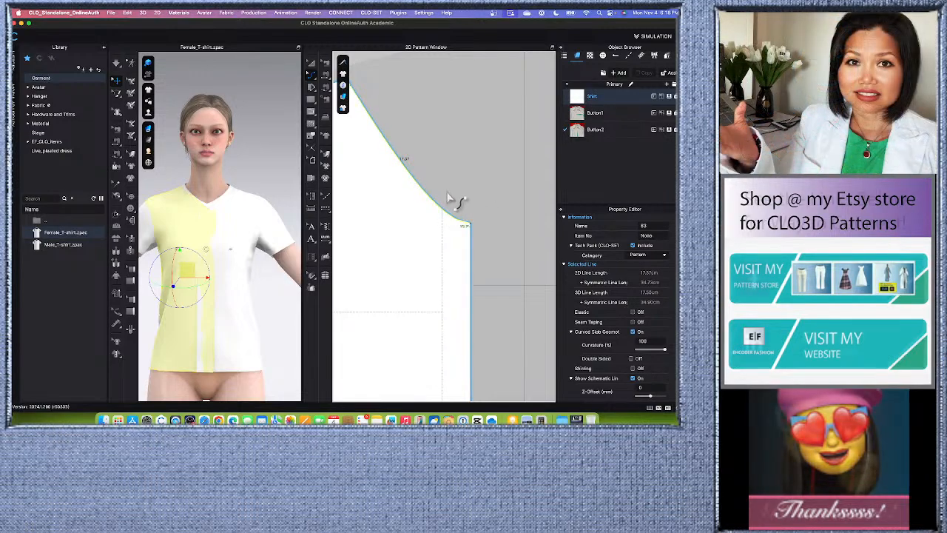
pyautogui.scroll(-3, 417, 205)
pyautogui.scroll(-5, 421, 213)
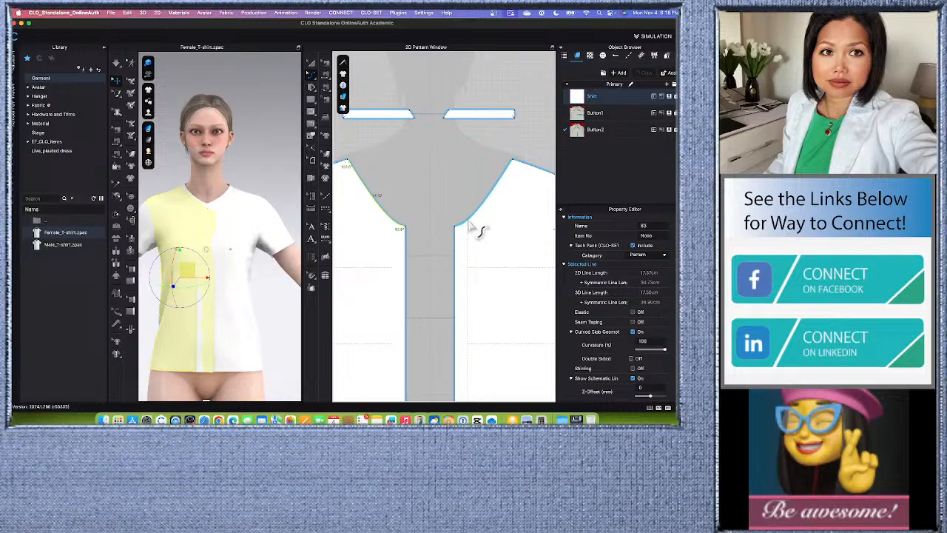
# - Add a split point on the curved front neckline near center front and delete it to straighten the neckline
pyautogui.scroll(3, 477, 231)
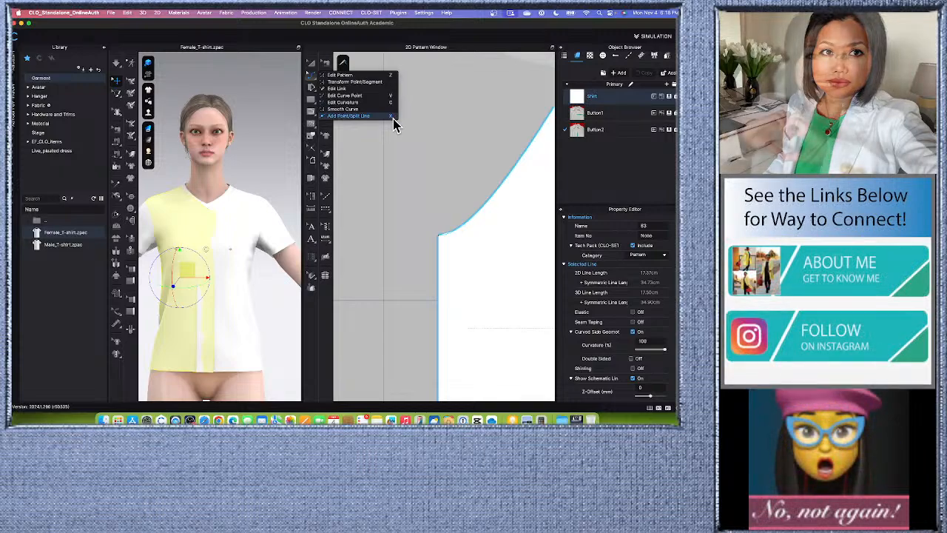
pyautogui.click(376, 116)
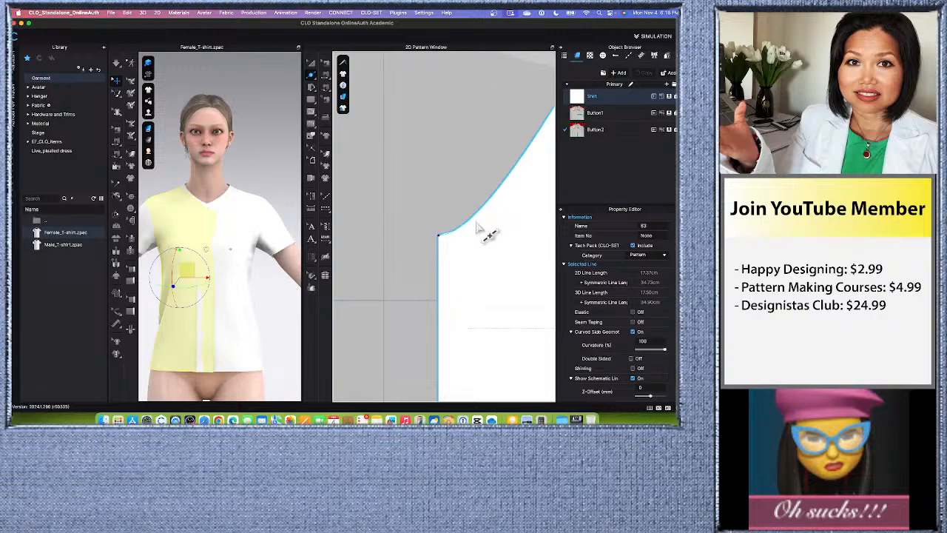
pyautogui.click(485, 214)
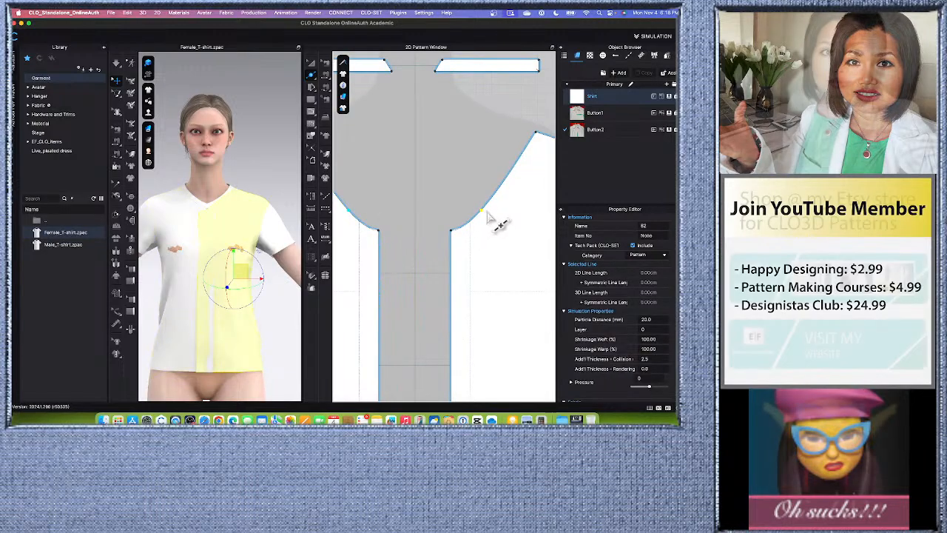
pyautogui.press('Delete')
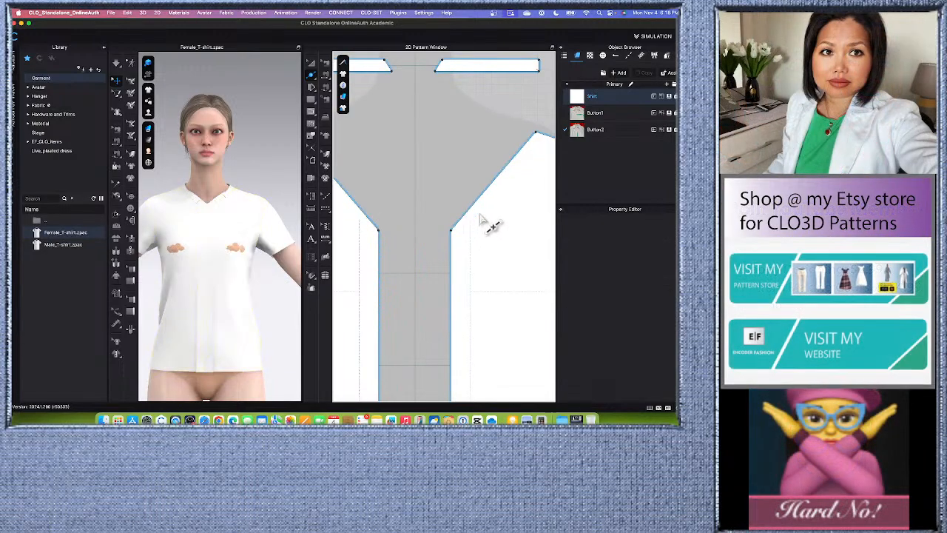
# - Reshape the straight front neckline into a smooth inward curve about 17.4 cm long using Edit Curvature
pyautogui.scroll(-2, 460, 217)
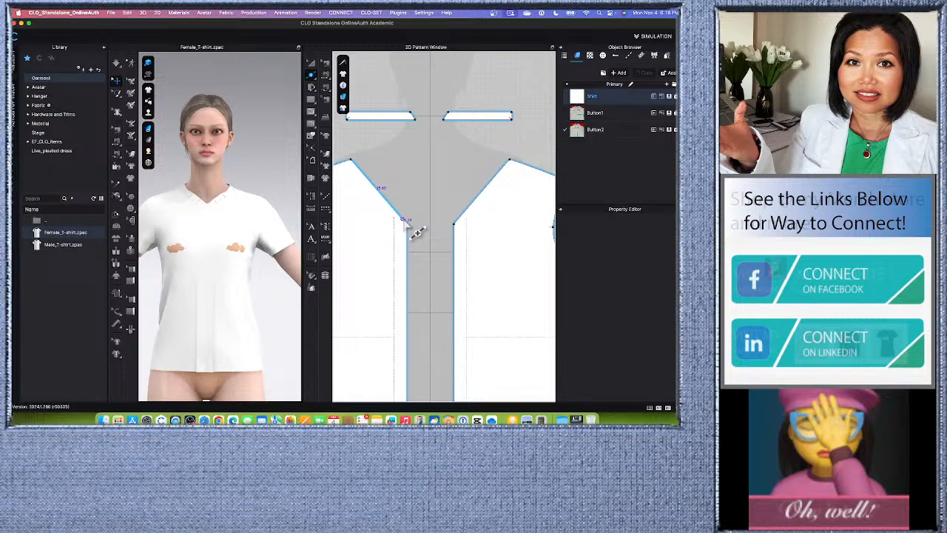
pyautogui.scroll(-3, 418, 231)
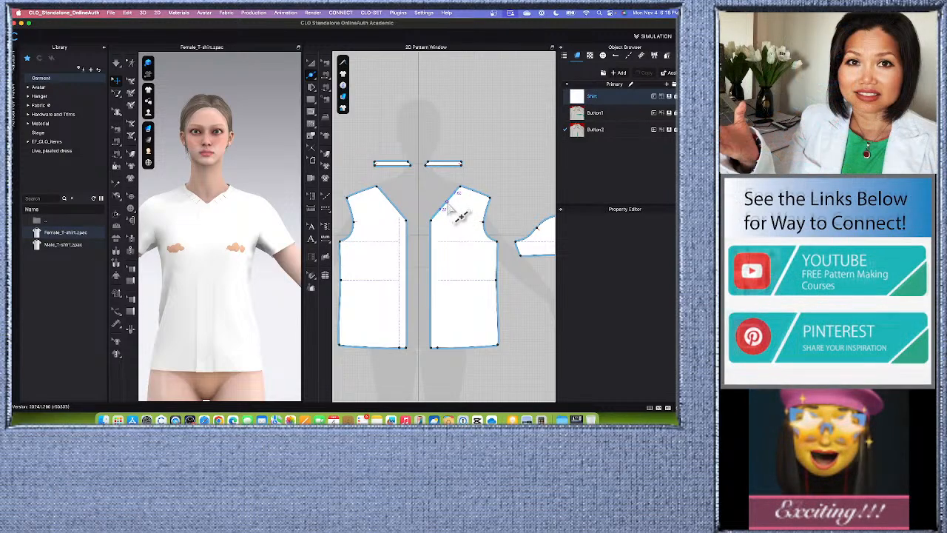
pyautogui.scroll(3, 441, 225)
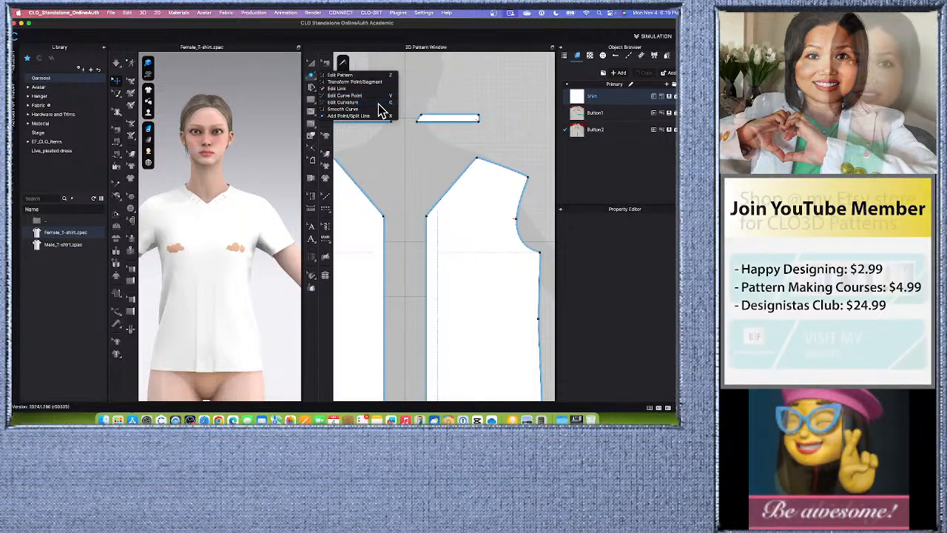
pyautogui.click(378, 105)
pyautogui.scroll(5, 444, 213)
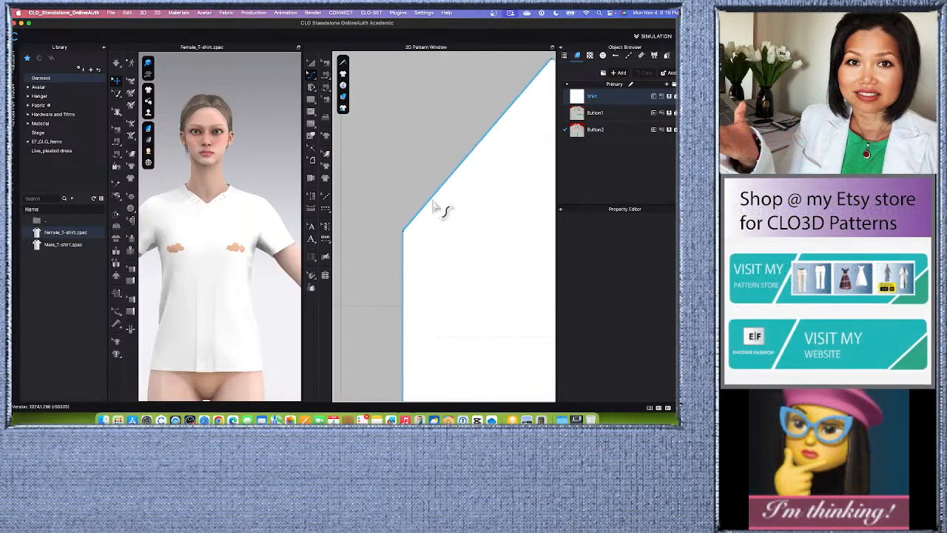
pyautogui.scroll(-3, 442, 192)
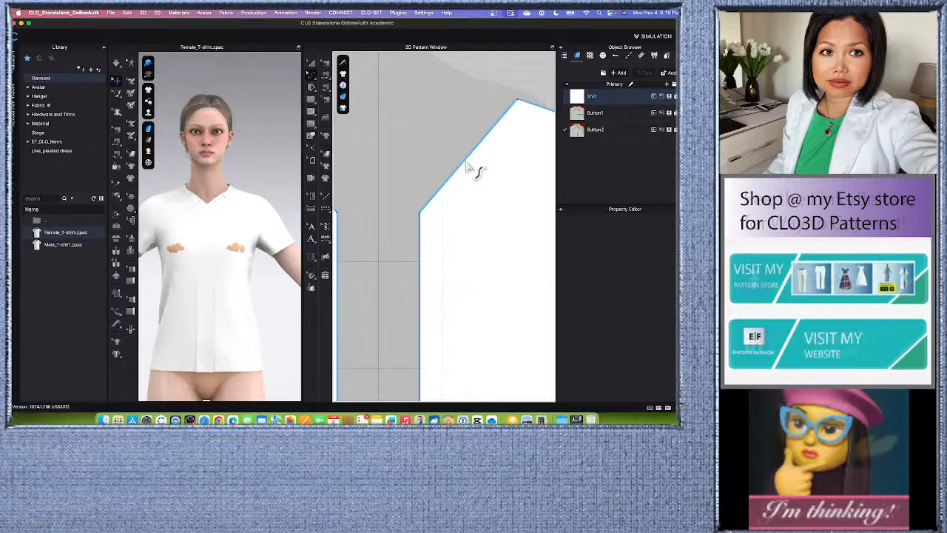
pyautogui.click(467, 169)
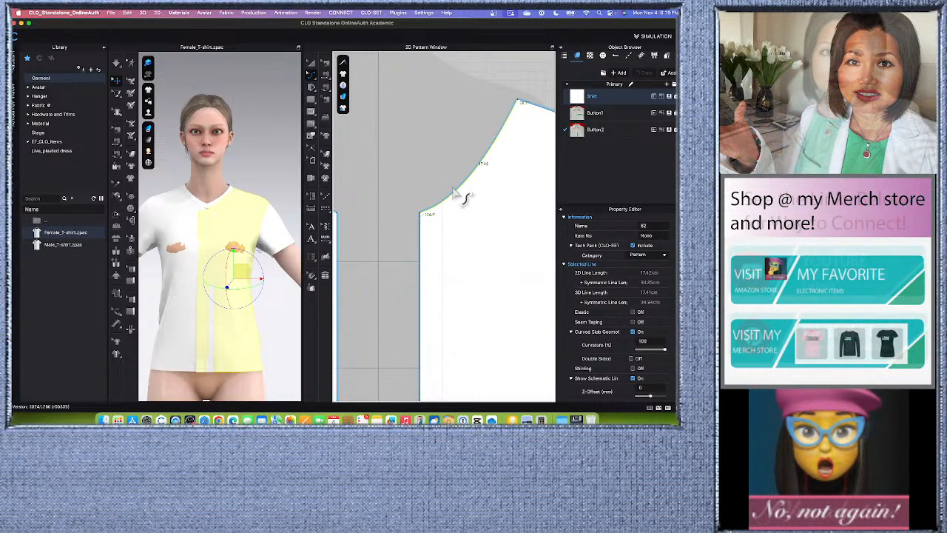
pyautogui.scroll(-5, 451, 196)
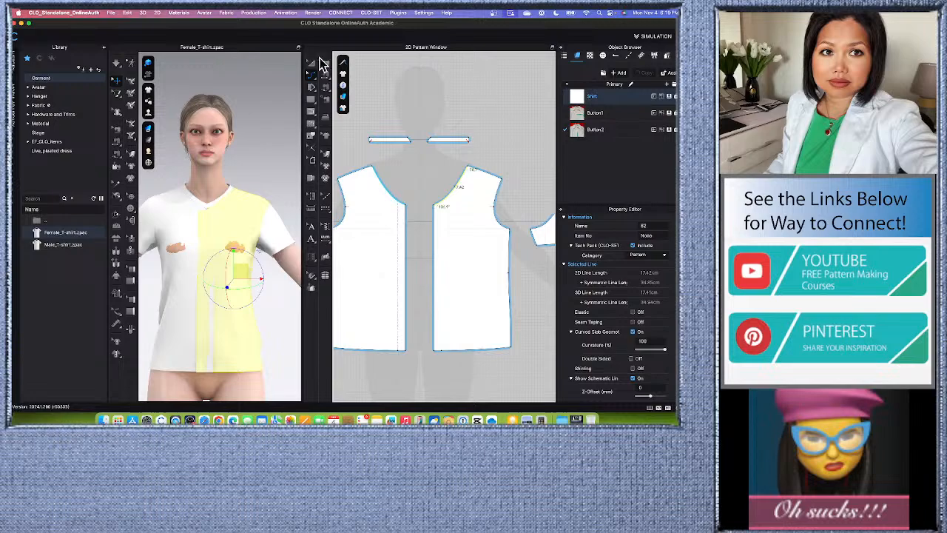
# - Delete the seam joining the two neckband ends at center front, and simulate the garment with its front open
pyautogui.click(325, 63)
pyautogui.scroll(5, 433, 148)
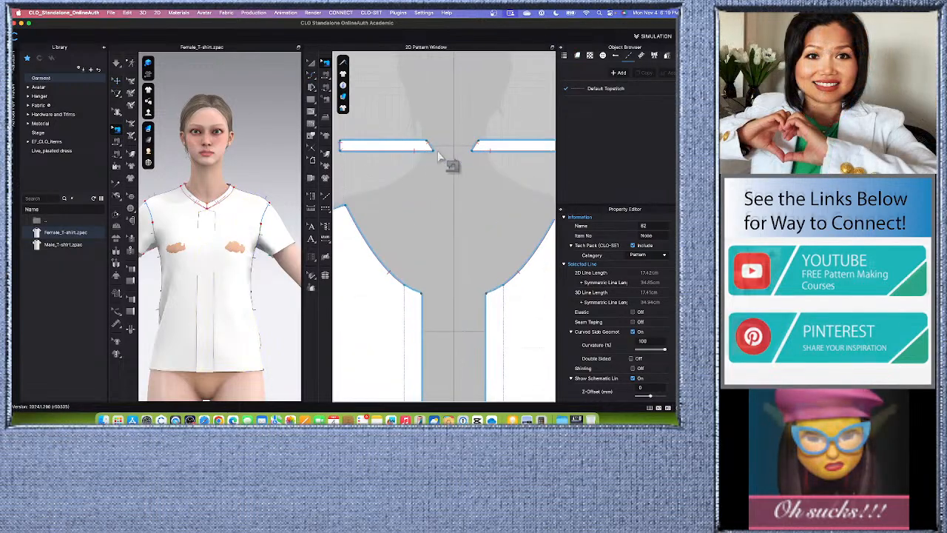
pyautogui.click(431, 147)
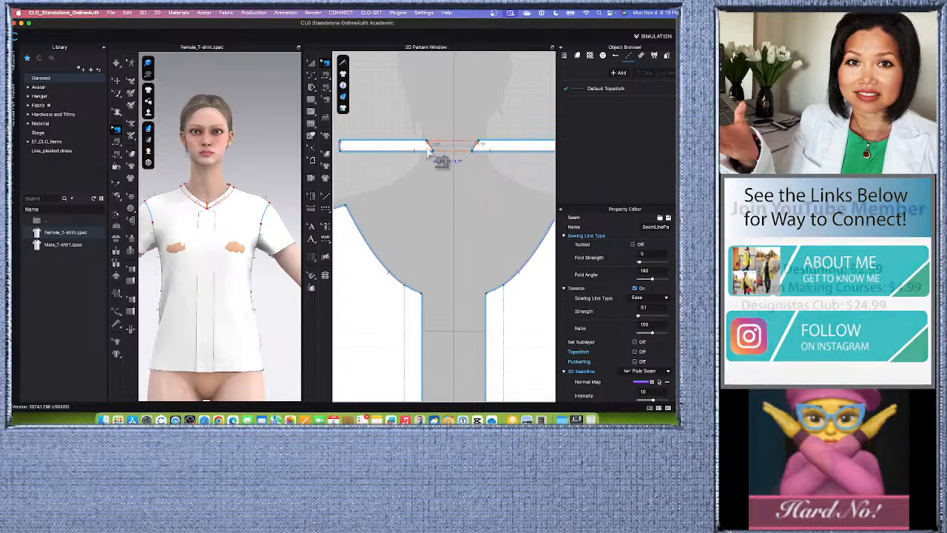
pyautogui.press('Delete')
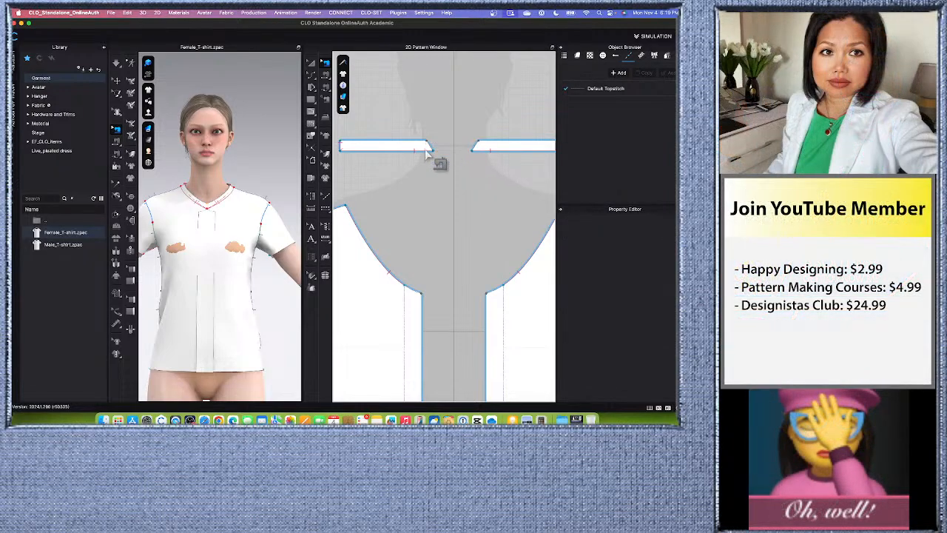
pyautogui.scroll(-6, 414, 186)
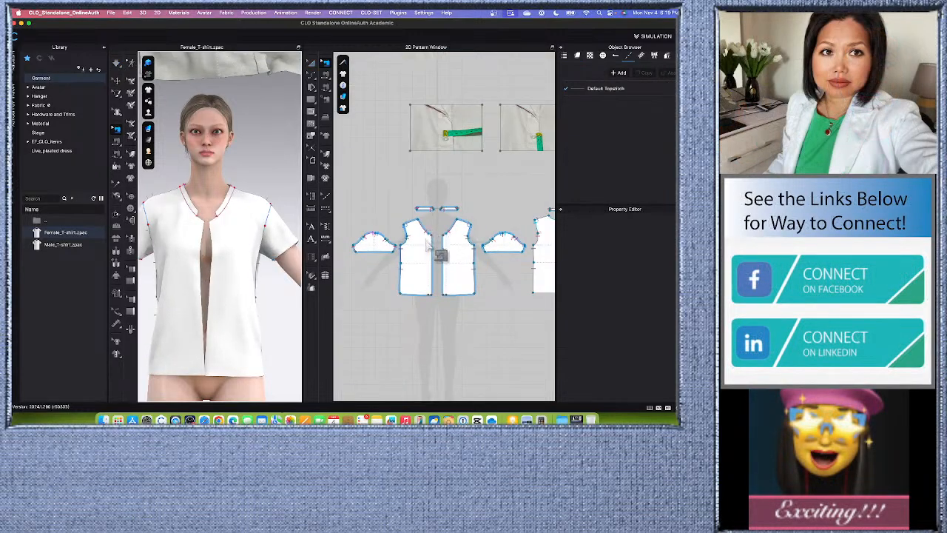
# - Apply Reset 2D Arrangement (Selected) to both button reference photo pieces so they lie flat above the avatar
pyautogui.scroll(-4, 427, 245)
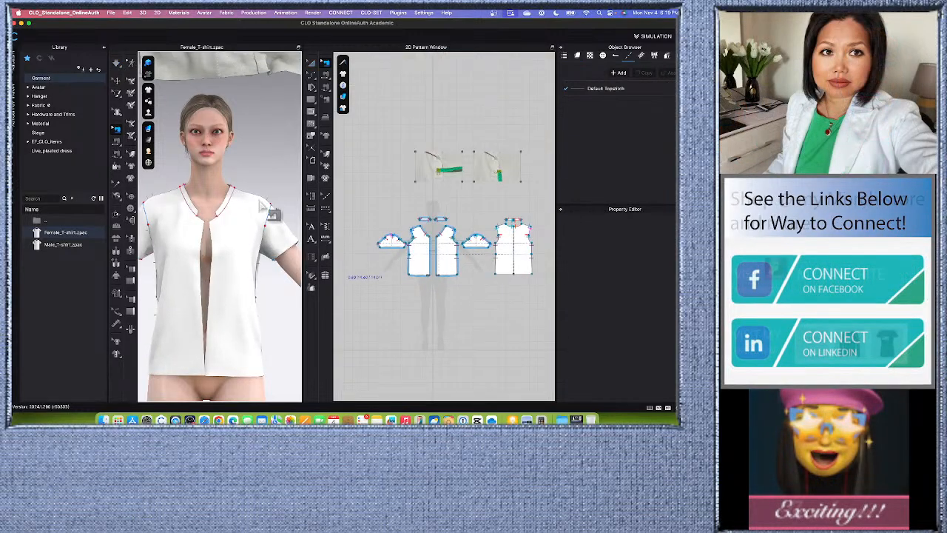
pyautogui.scroll(-6, 213, 285)
pyautogui.scroll(4, 216, 152)
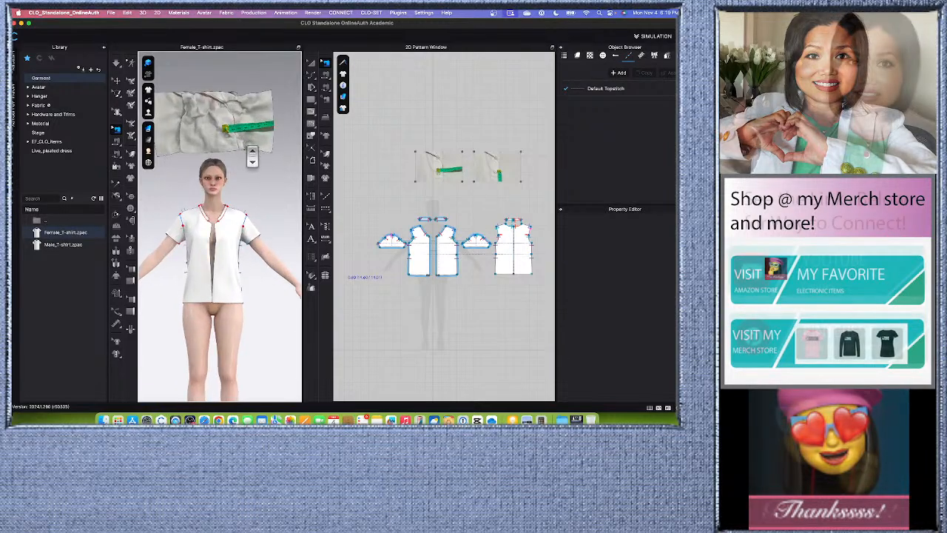
pyautogui.scroll(-2, 222, 132)
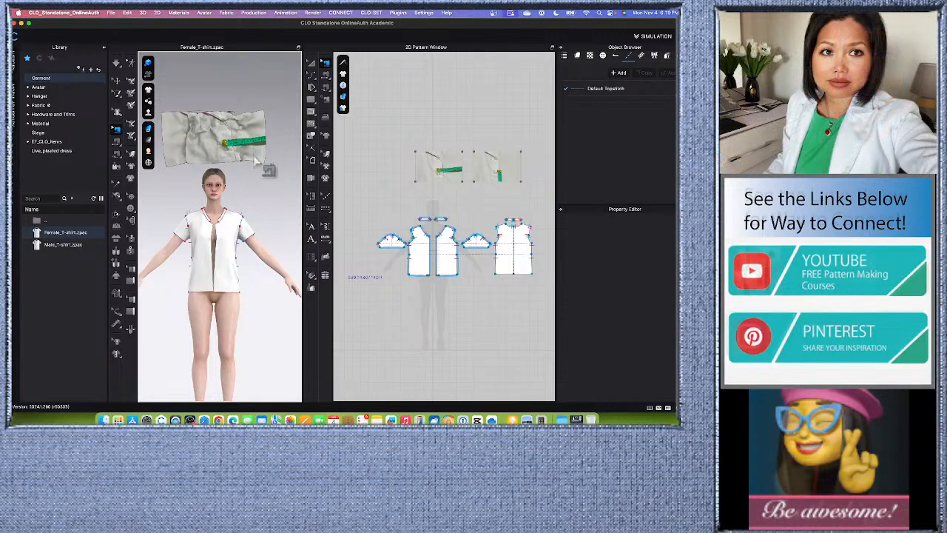
pyautogui.scroll(-3, 252, 158)
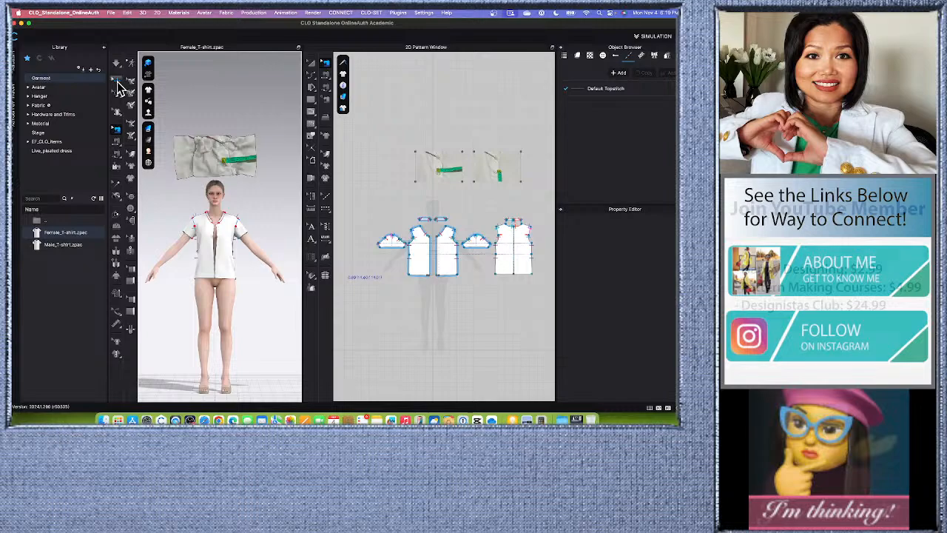
pyautogui.click(118, 80)
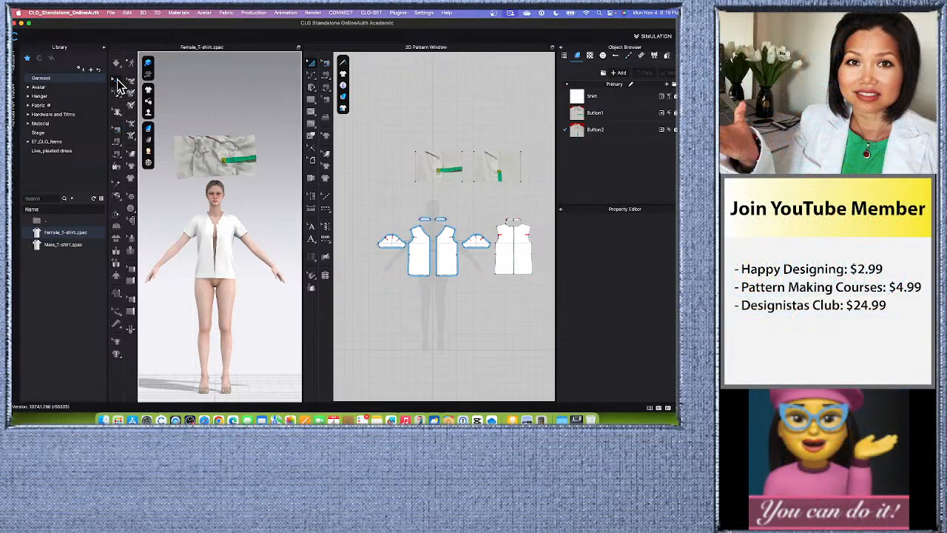
pyautogui.moveTo(383, 122); pyautogui.dragTo(558, 197)
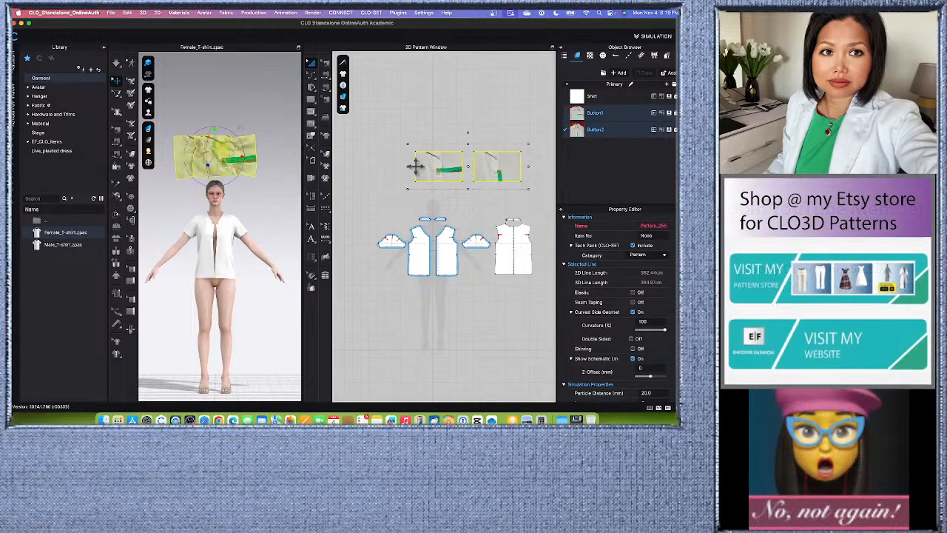
pyautogui.rightClick(221, 150)
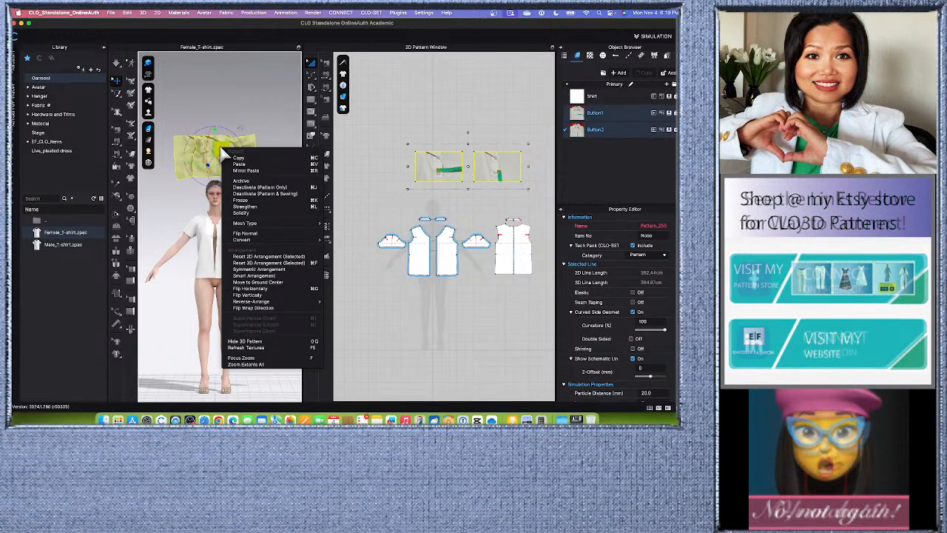
pyautogui.click(276, 259)
pyautogui.scroll(-3, 228, 194)
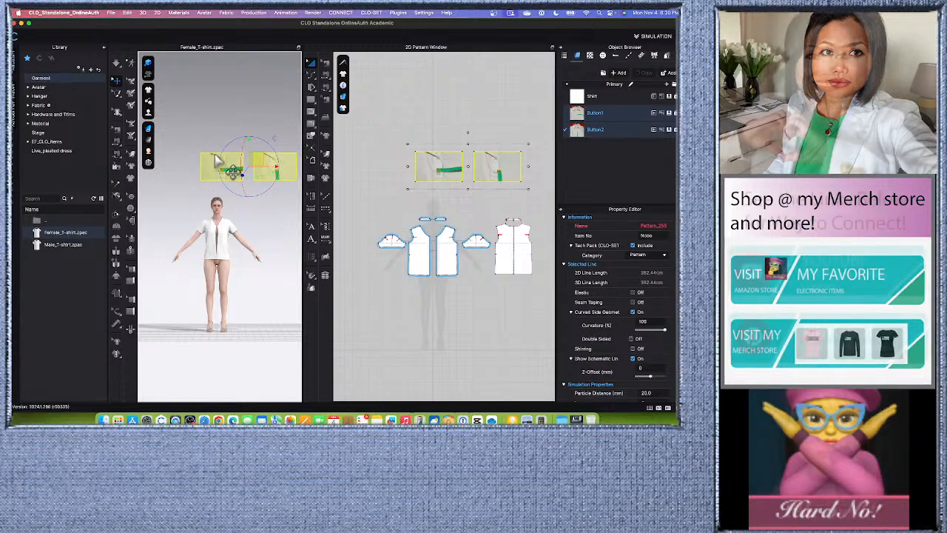
# - Try Strengthen on both button reference photo pieces, and apply Unstrengthen to them
pyautogui.rightClick(259, 162)
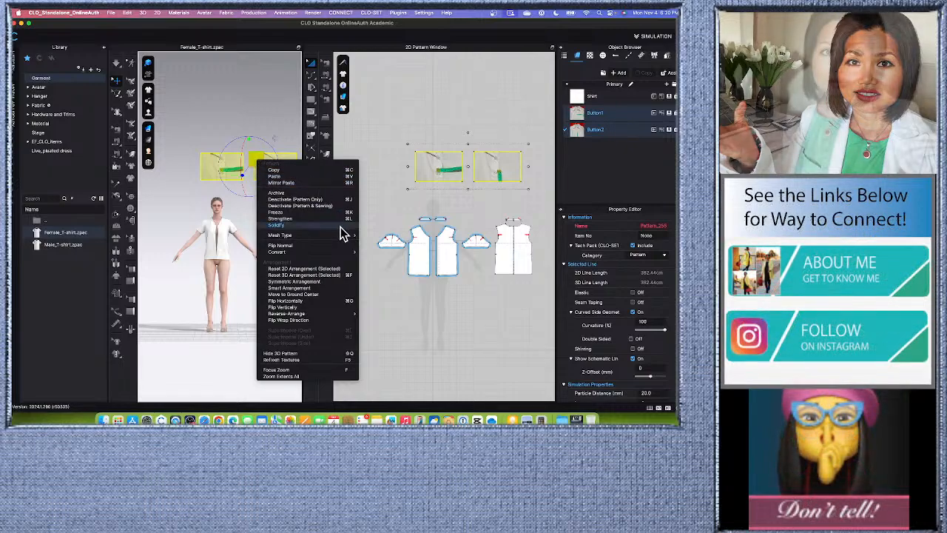
pyautogui.moveTo(290, 237)
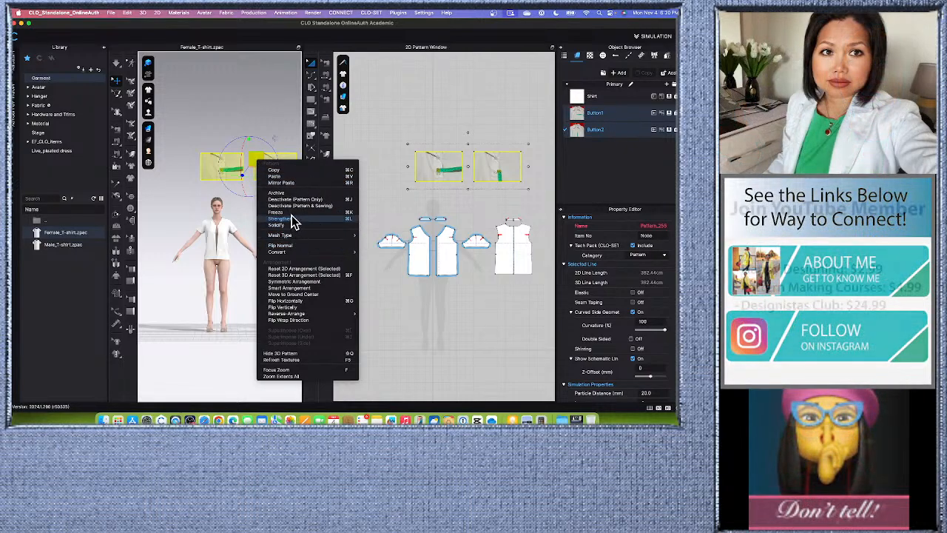
pyautogui.click(291, 219)
pyautogui.rightClick(257, 155)
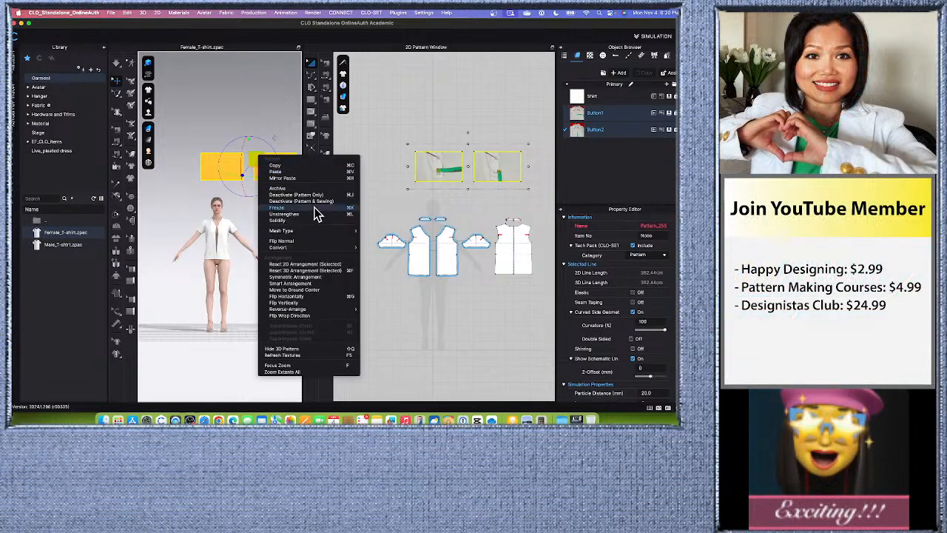
pyautogui.click(287, 214)
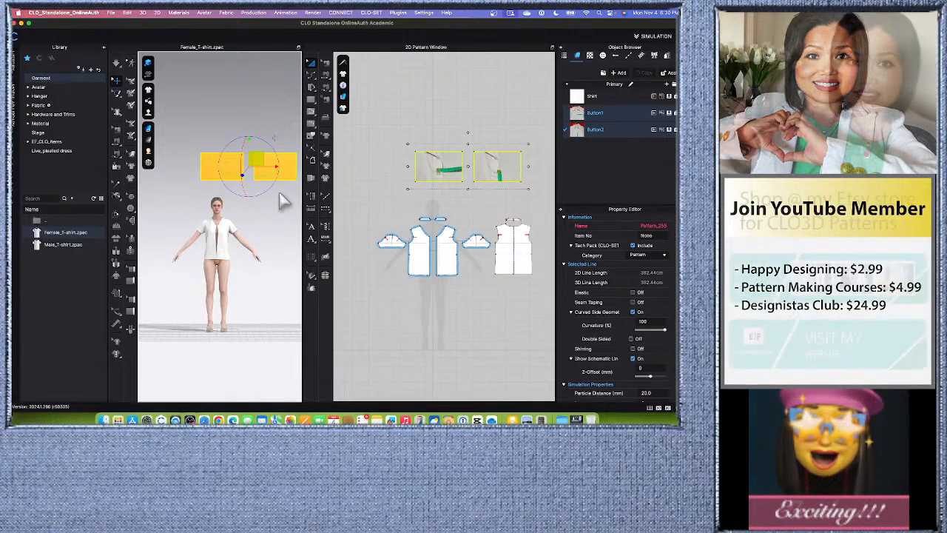
# - Deactivate and freeze both button reference photo pieces, and hide them in the 3D view
pyautogui.rightClick(259, 159)
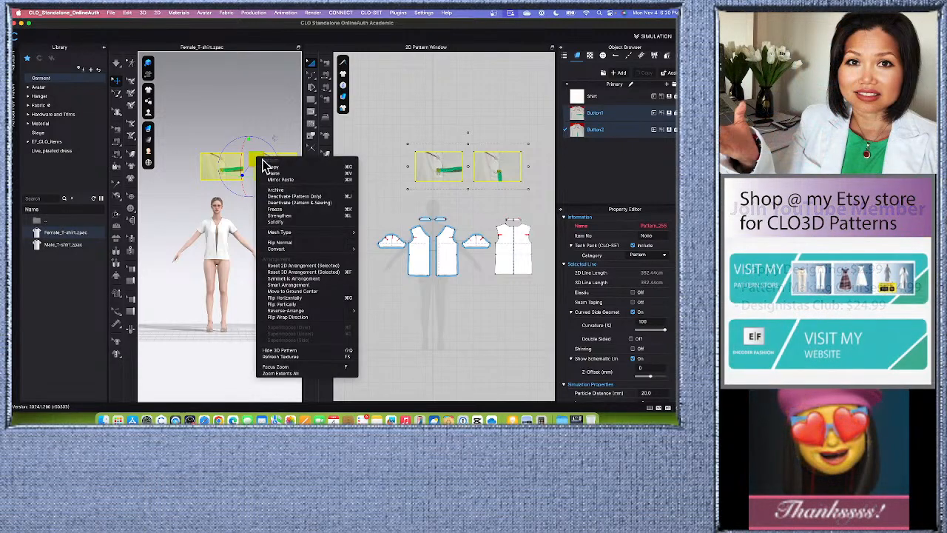
pyautogui.click(295, 215)
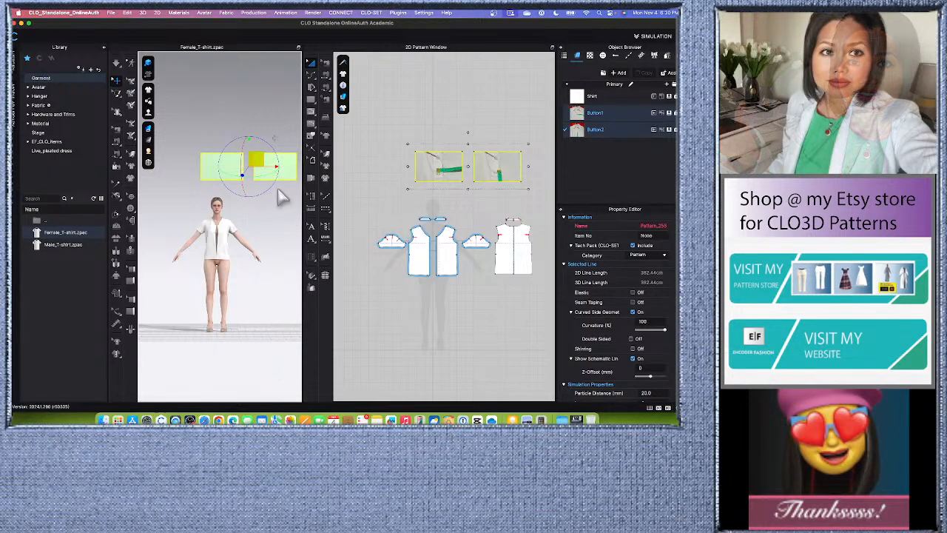
pyautogui.rightClick(256, 156)
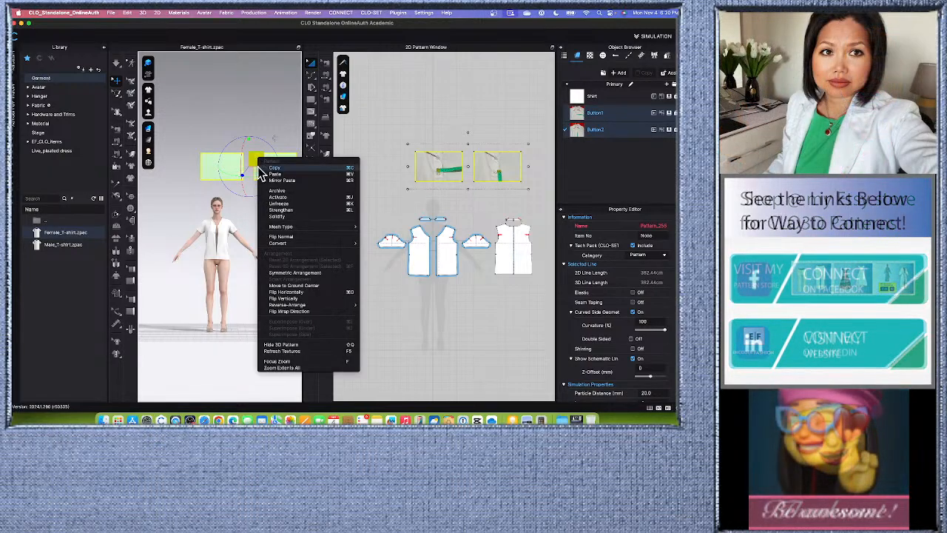
pyautogui.click(293, 345)
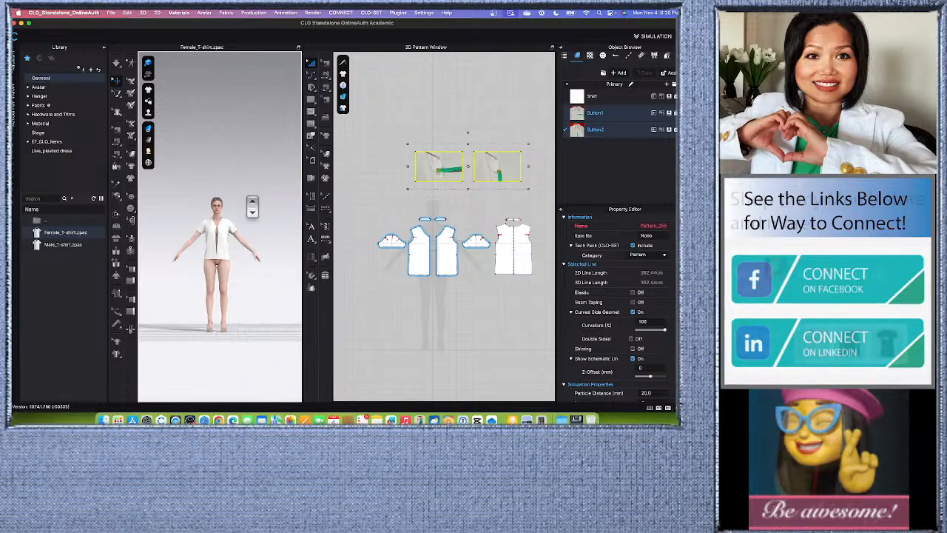
# - Examine the open center front and neckline of the garment on the avatar
pyautogui.scroll(-2, 252, 207)
pyautogui.scroll(8, 203, 283)
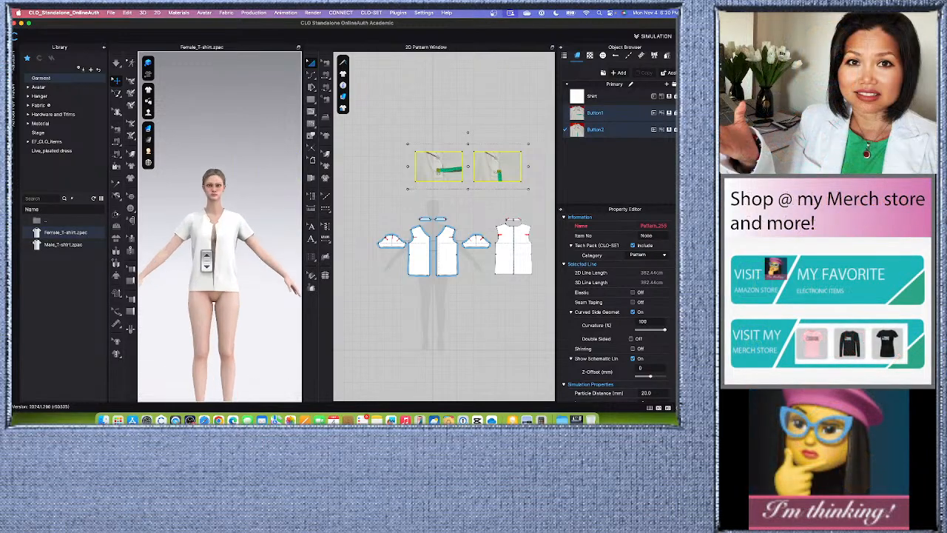
pyautogui.scroll(8, 207, 259)
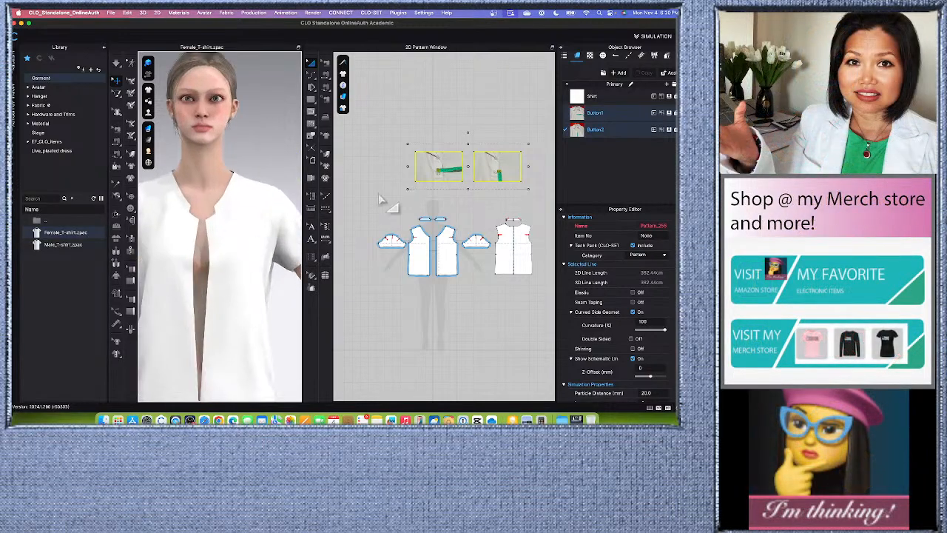
pyautogui.scroll(-3, 416, 198)
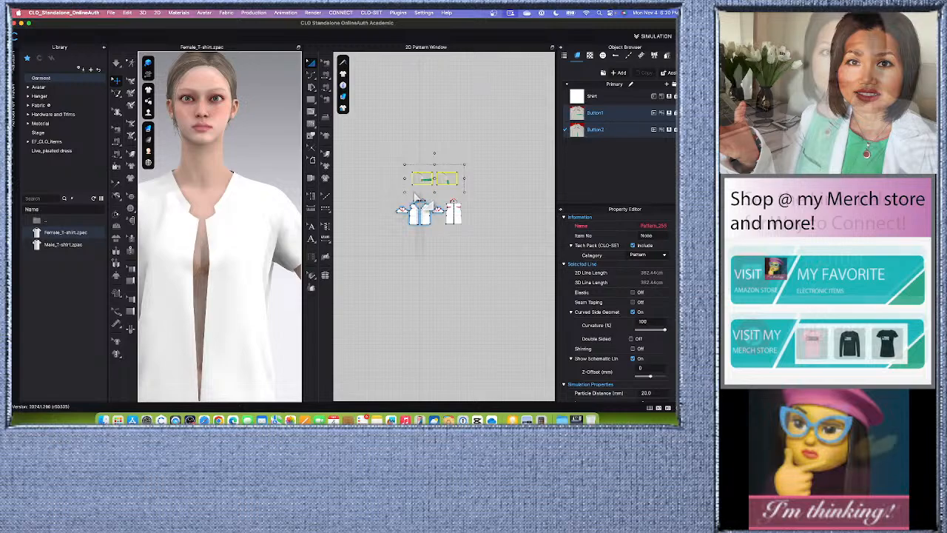
pyautogui.scroll(3, 417, 198)
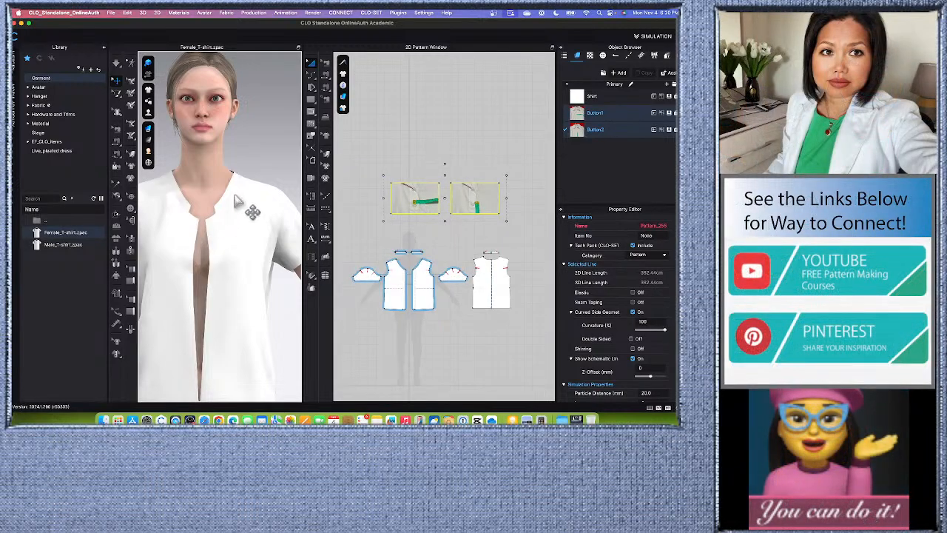
pyautogui.scroll(-5, 237, 289)
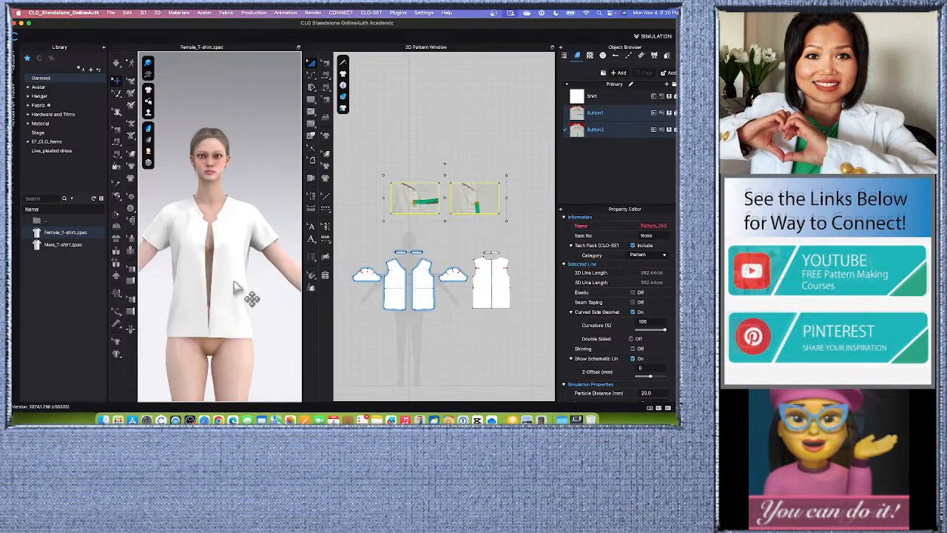
pyautogui.scroll(8, 234, 284)
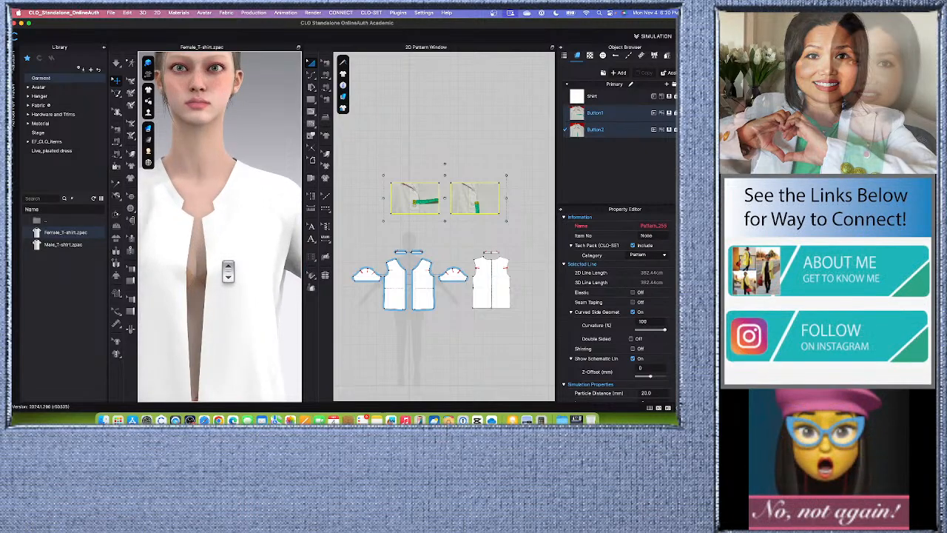
# - Extend the center front edge of the front pieces outward by 3 cm with Offset Pattern Outline, using the Mirror side segment type and Default Corner
pyautogui.scroll(5, 404, 276)
pyautogui.scroll(2, 437, 207)
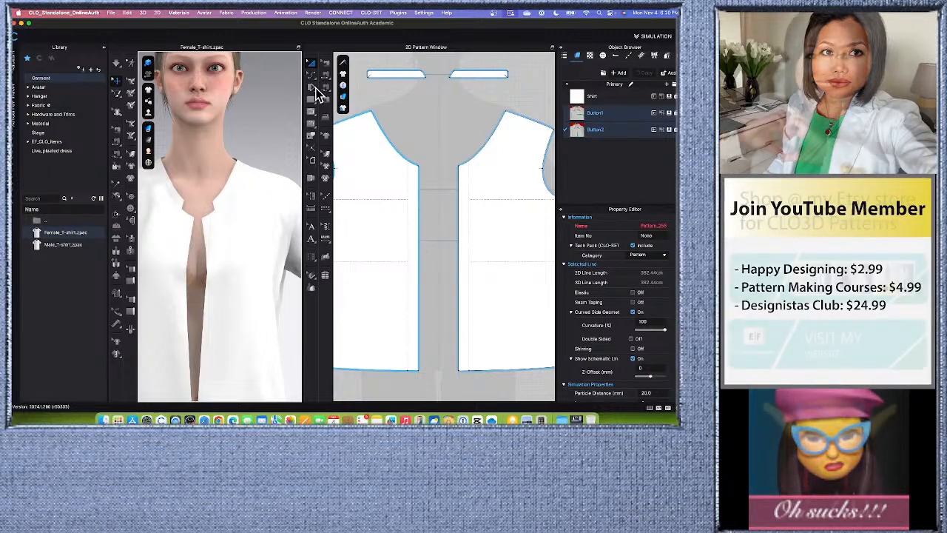
pyautogui.click(311, 63)
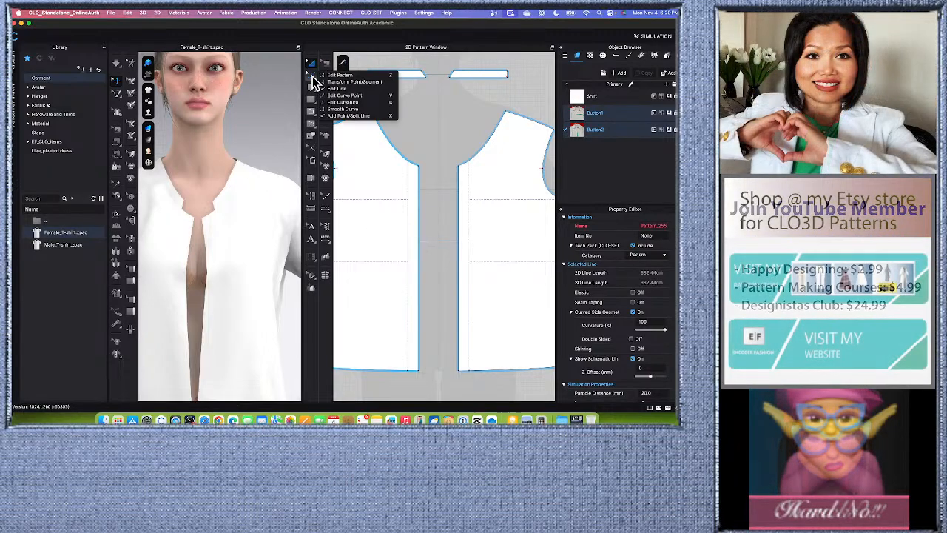
pyautogui.click(359, 82)
pyautogui.click(419, 273)
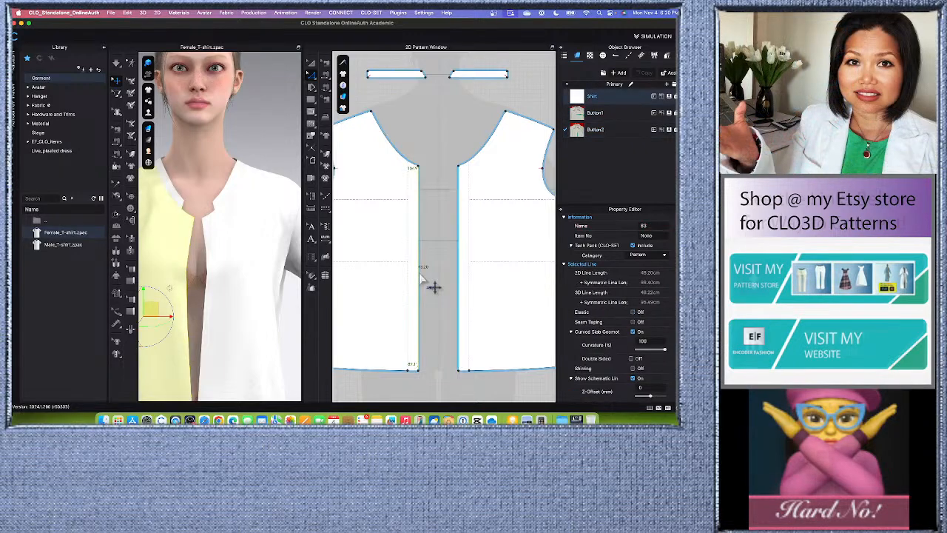
pyautogui.rightClick(419, 273)
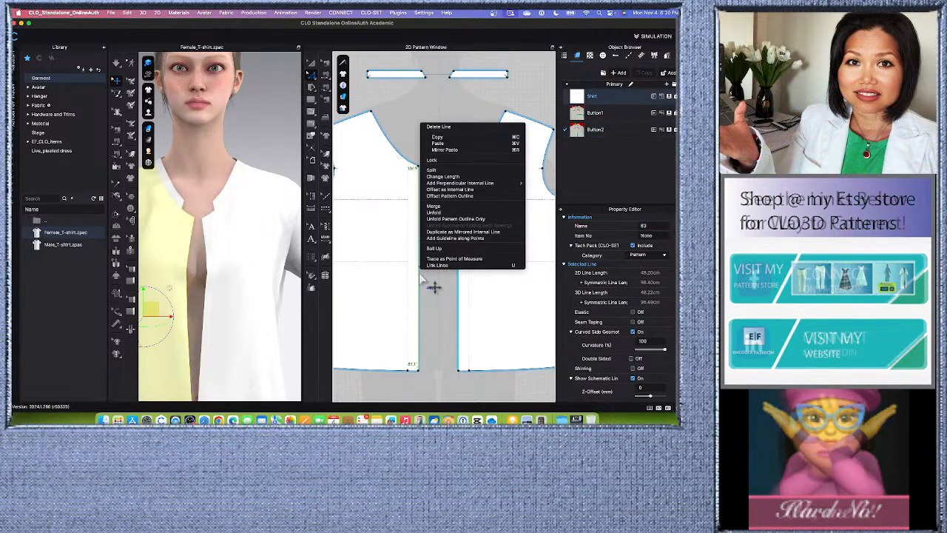
pyautogui.click(442, 196)
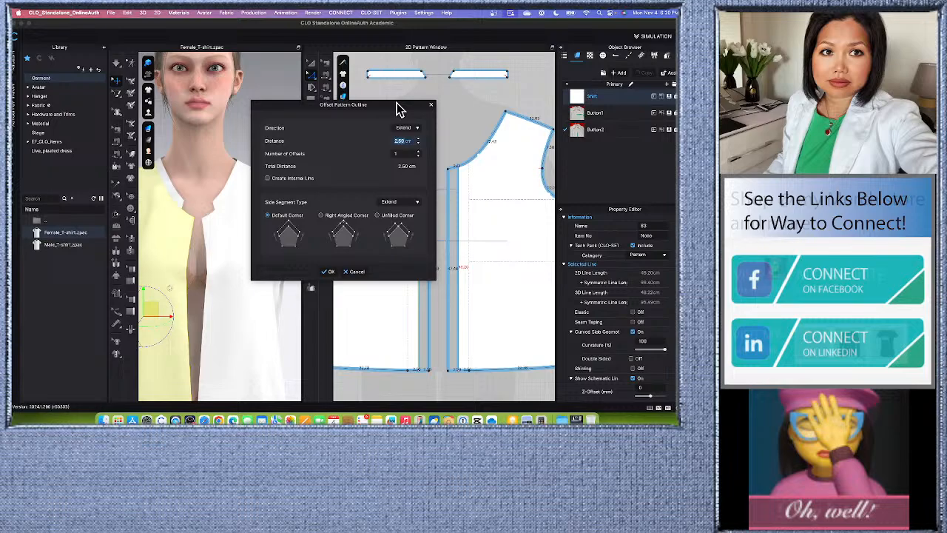
pyautogui.moveTo(397, 109); pyautogui.dragTo(305, 118)
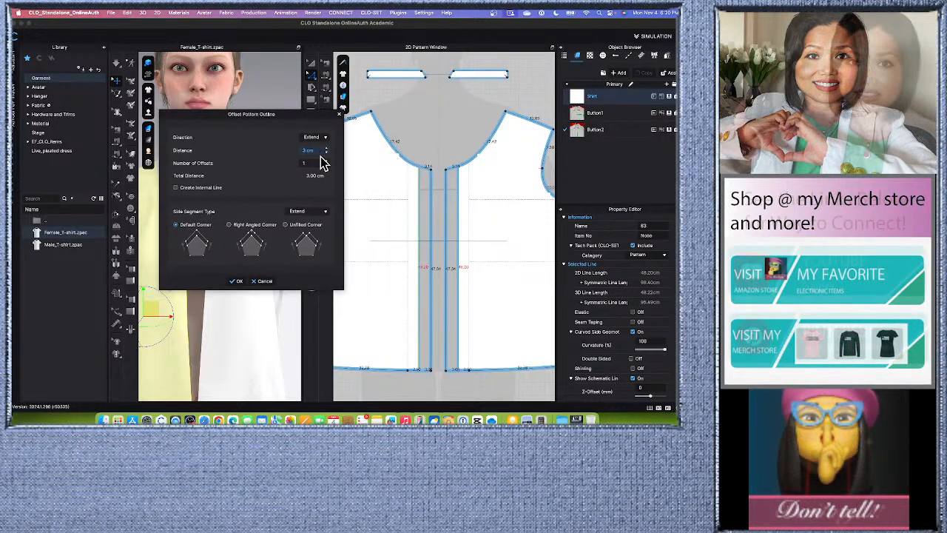
pyautogui.click(326, 213)
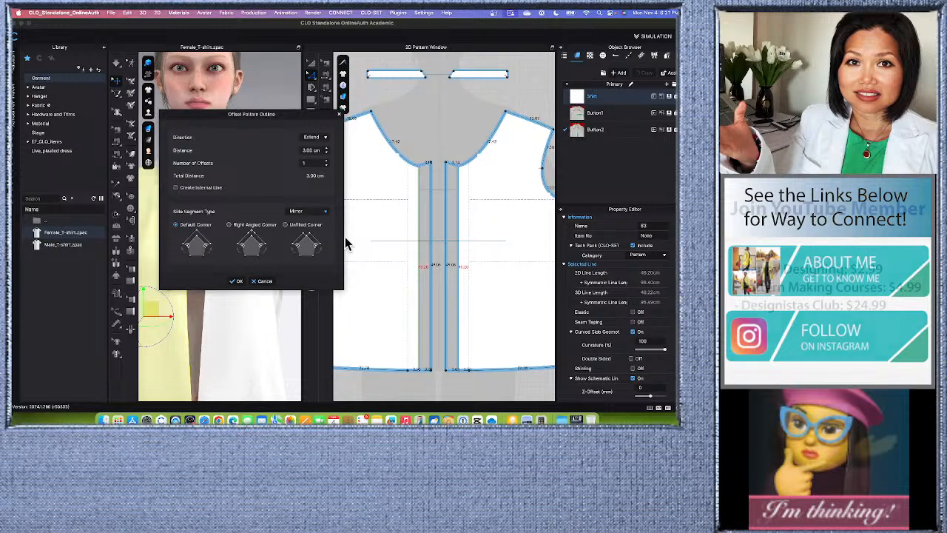
pyautogui.moveTo(288, 118); pyautogui.dragTo(288, 134)
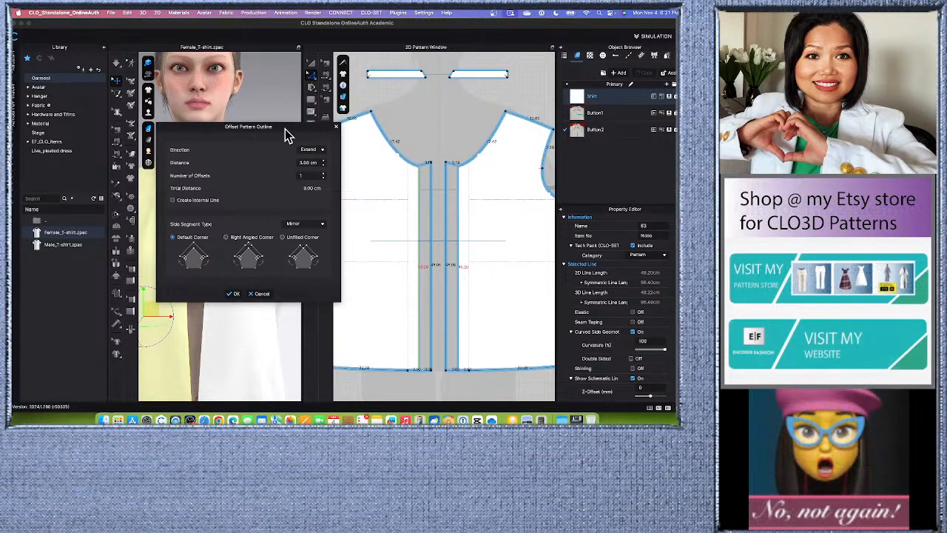
pyautogui.moveTo(289, 135); pyautogui.dragTo(284, 138)
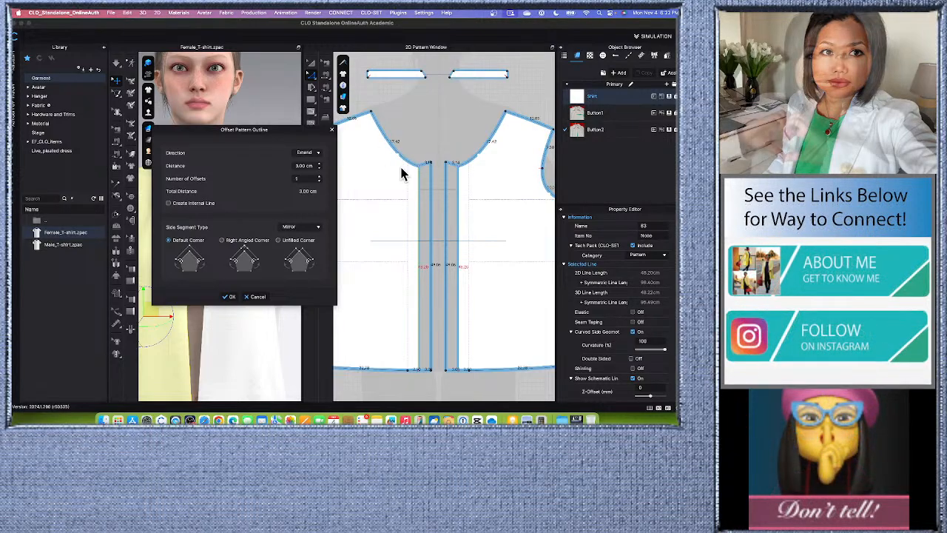
pyautogui.click(230, 299)
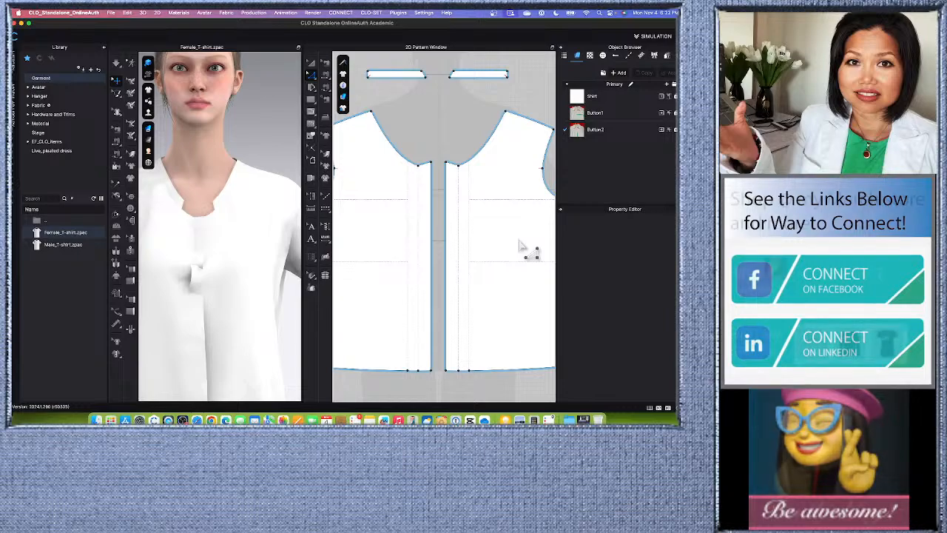
pyautogui.scroll(-3, 447, 212)
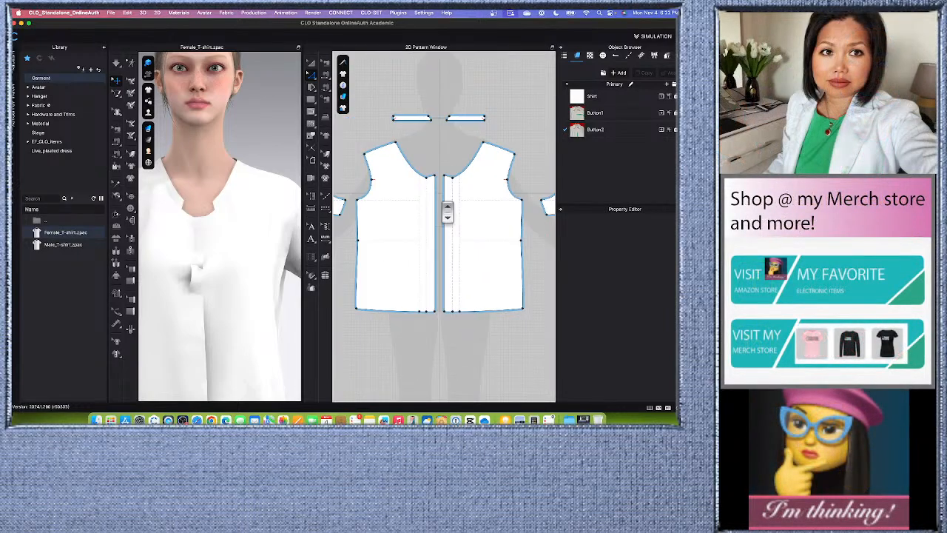
pyautogui.scroll(4, 447, 212)
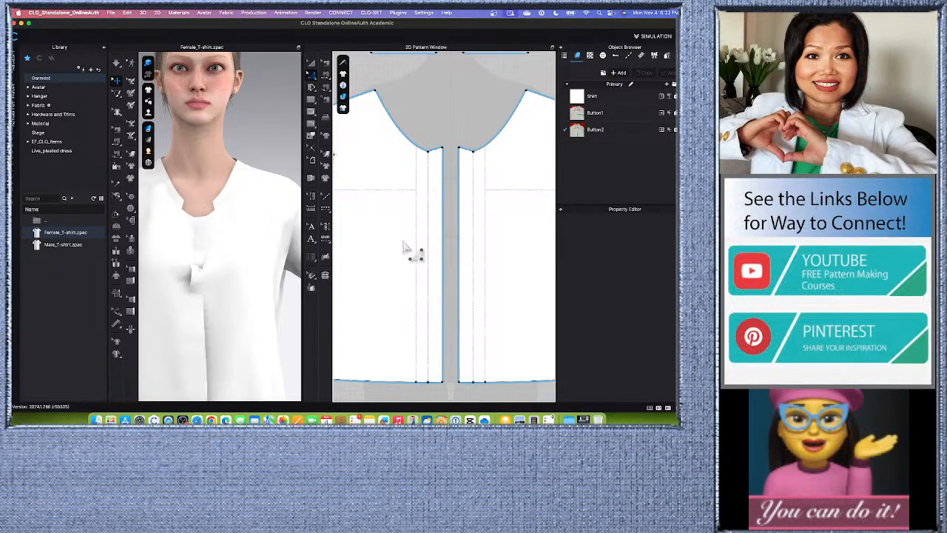
pyautogui.scroll(3, 443, 204)
pyautogui.scroll(-4, 444, 208)
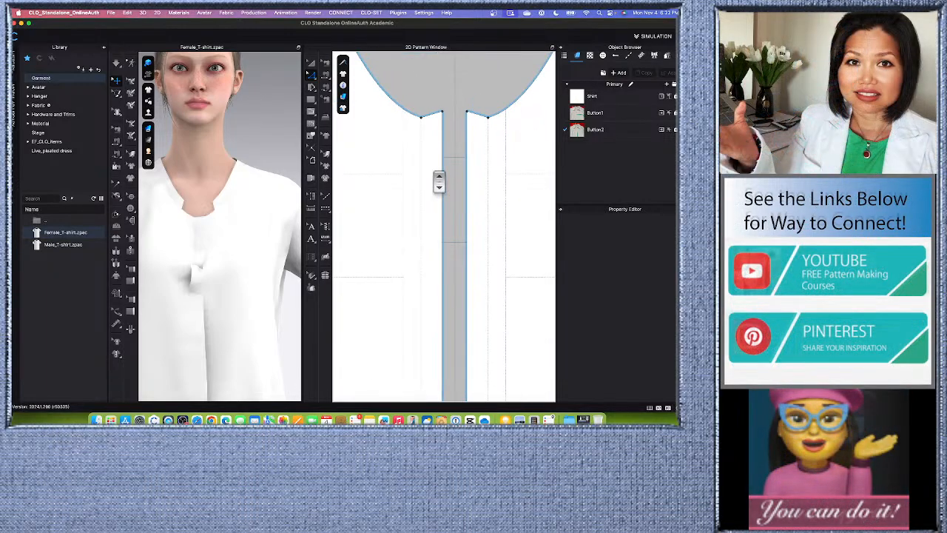
pyautogui.click(444, 235)
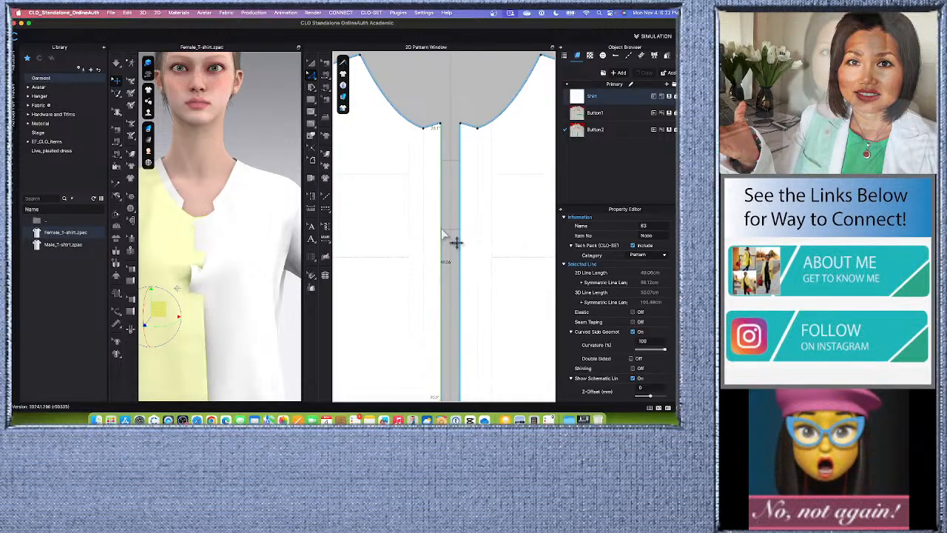
pyautogui.rightClick(444, 233)
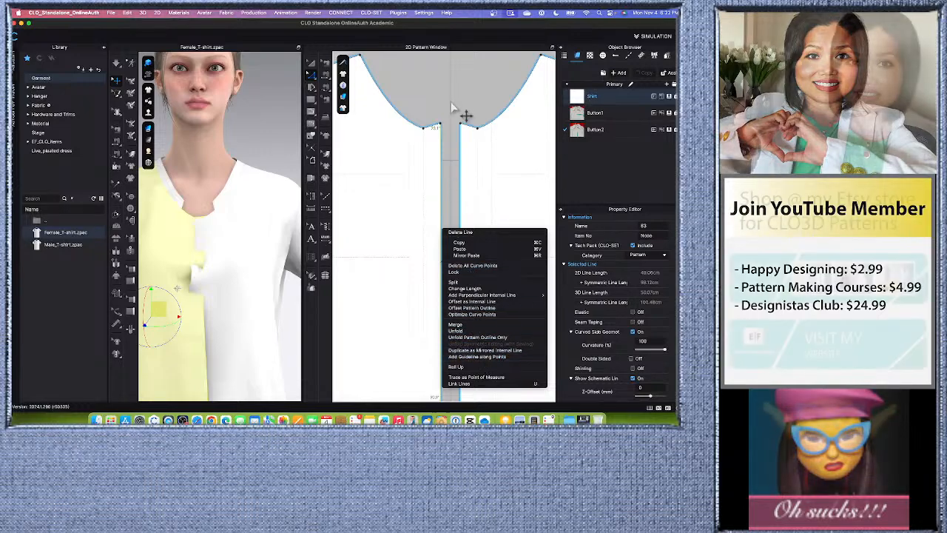
pyautogui.click(449, 108)
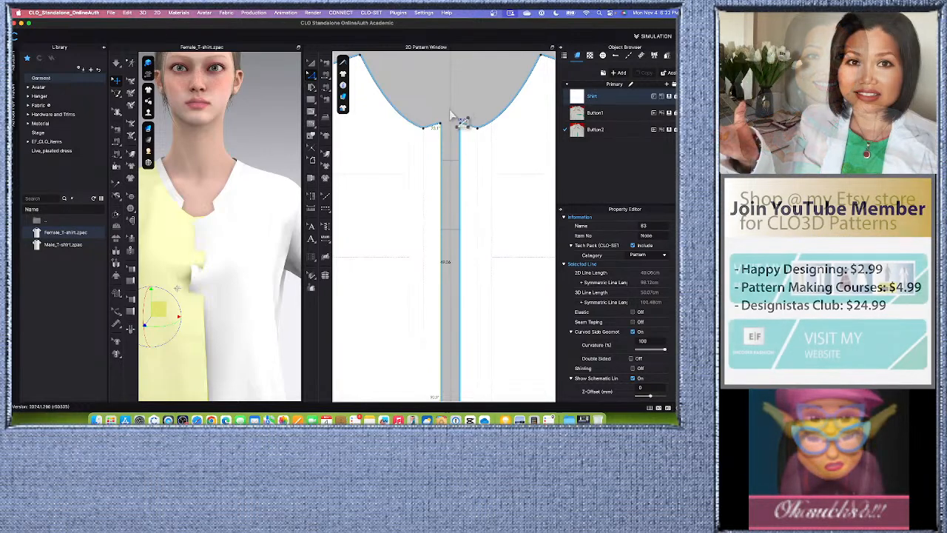
pyautogui.rightClick(442, 195)
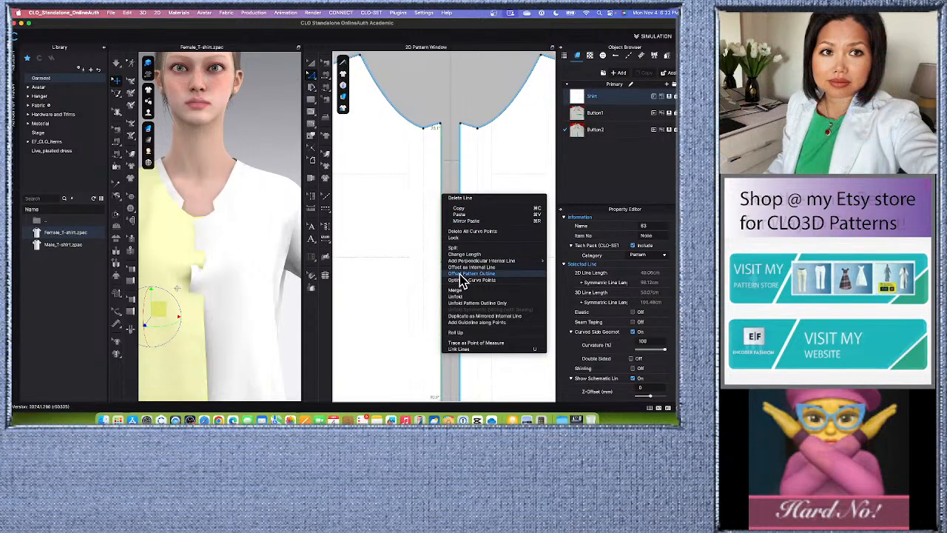
pyautogui.click(465, 273)
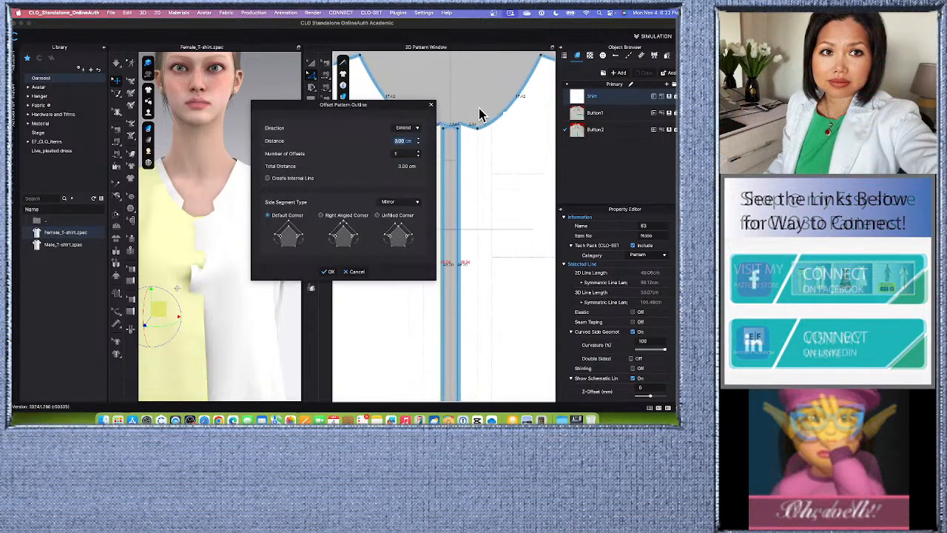
pyautogui.click(431, 105)
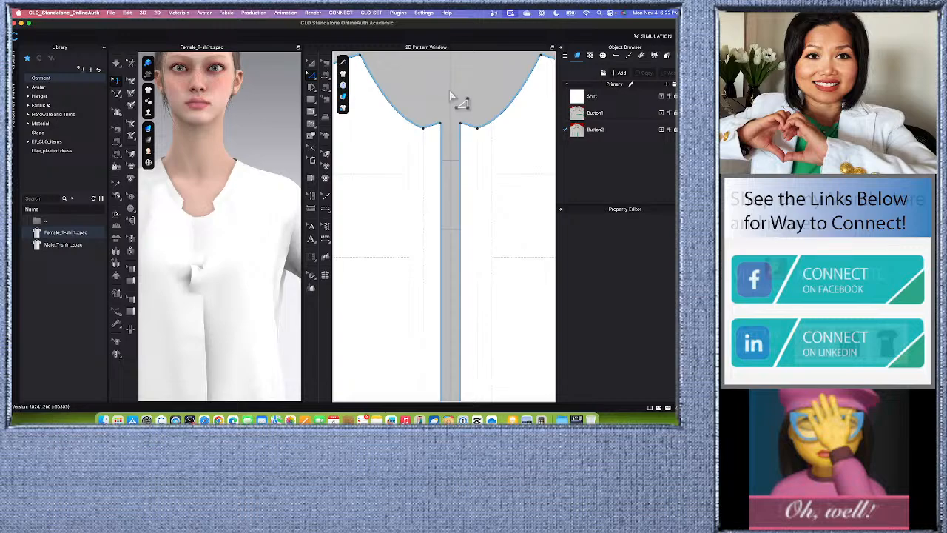
# - Examine the placket extensions and vertical placket lines along the center front of both front pieces
pyautogui.scroll(-5, 440, 215)
pyautogui.scroll(4, 446, 257)
pyautogui.scroll(-2, 446, 272)
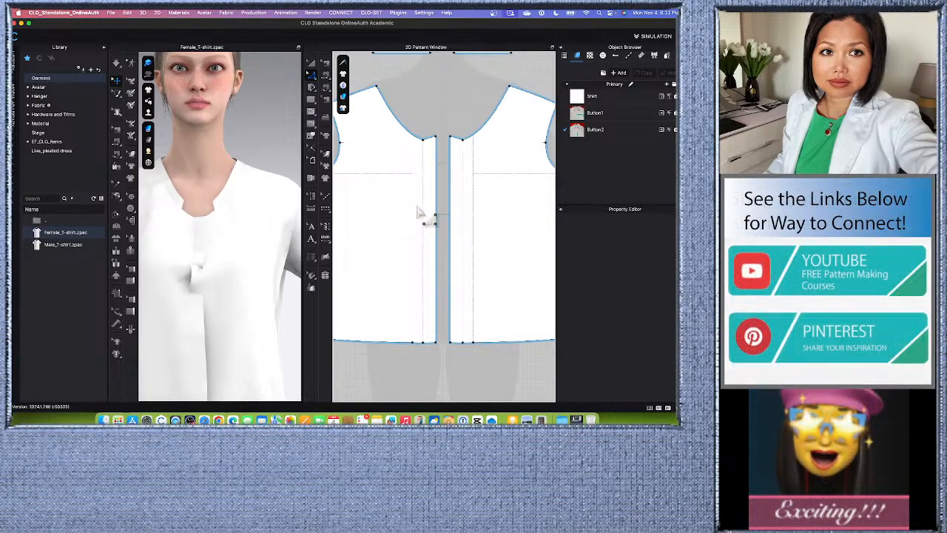
pyautogui.scroll(2, 421, 181)
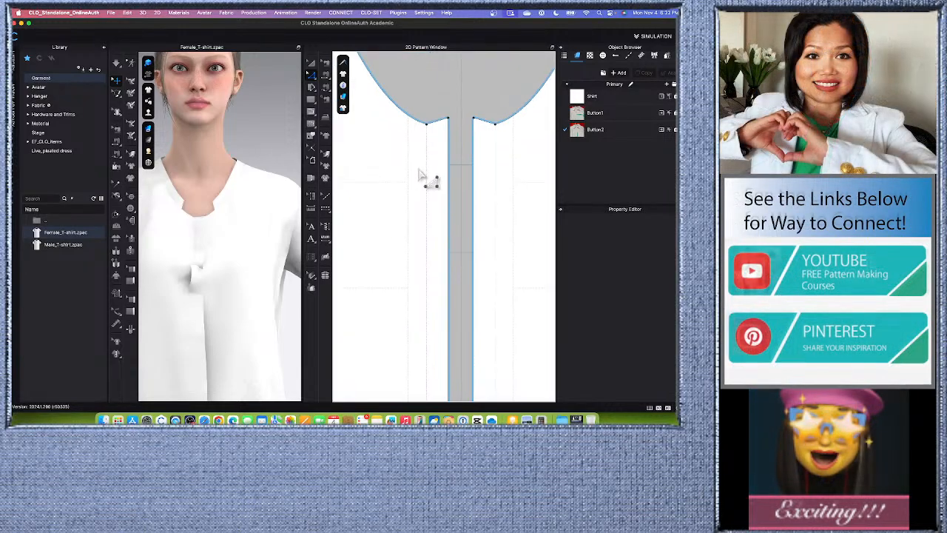
pyautogui.scroll(-2, 444, 210)
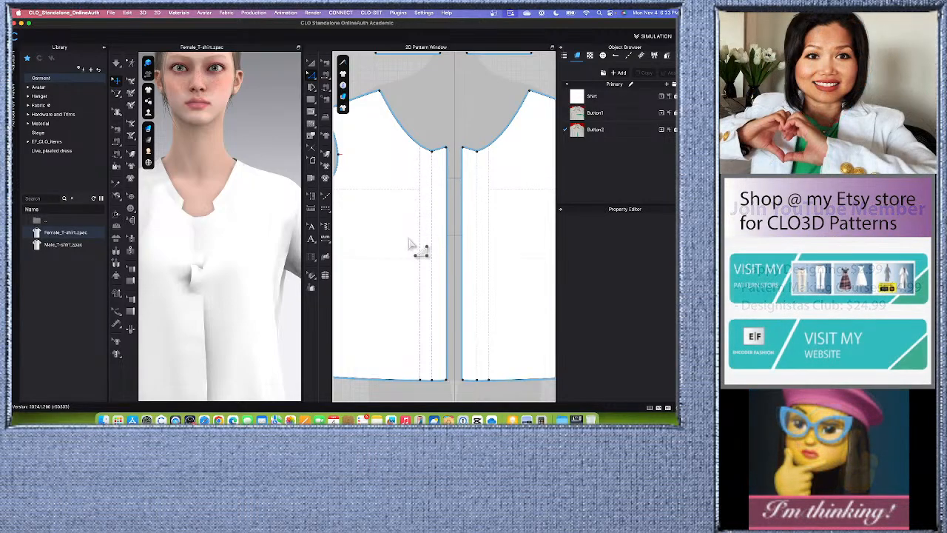
pyautogui.scroll(-2, 409, 244)
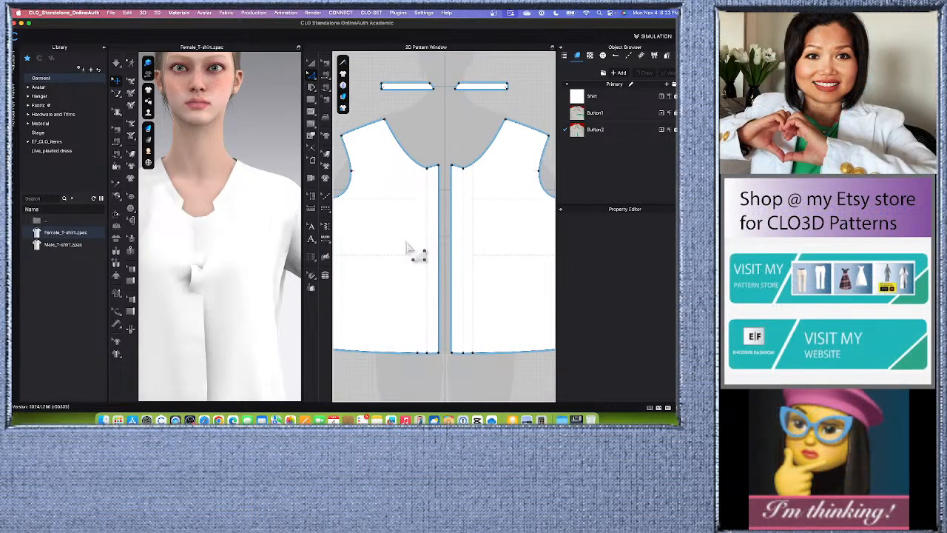
pyautogui.scroll(3, 408, 251)
pyautogui.scroll(-2, 412, 255)
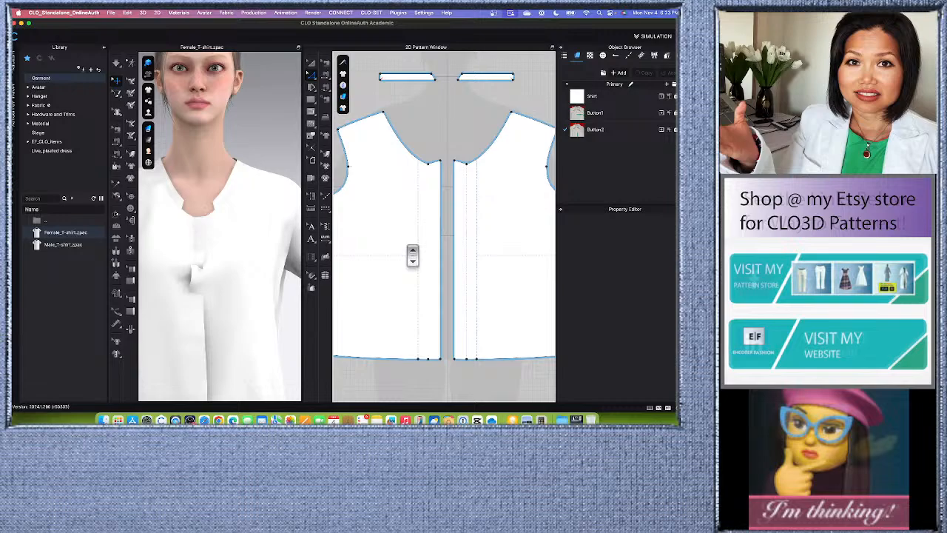
pyautogui.click(442, 244)
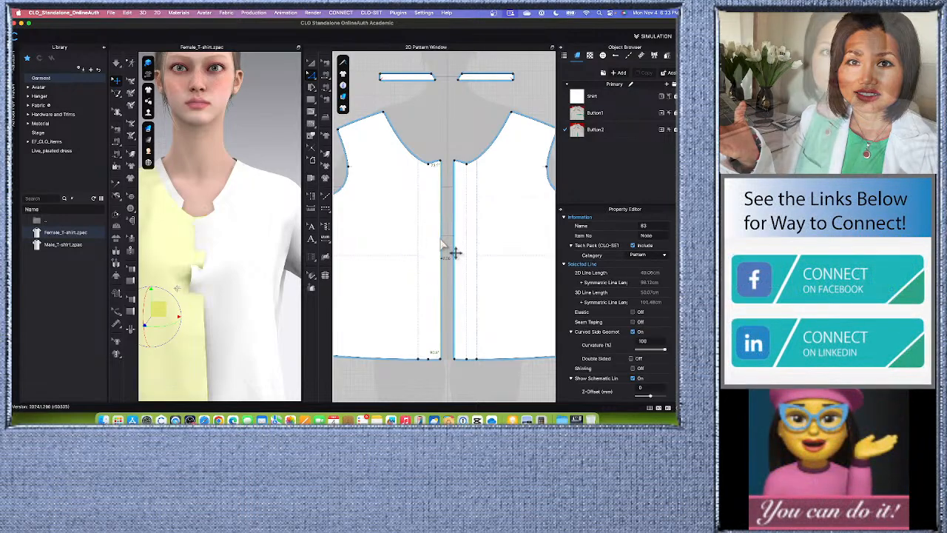
pyautogui.rightClick(442, 243)
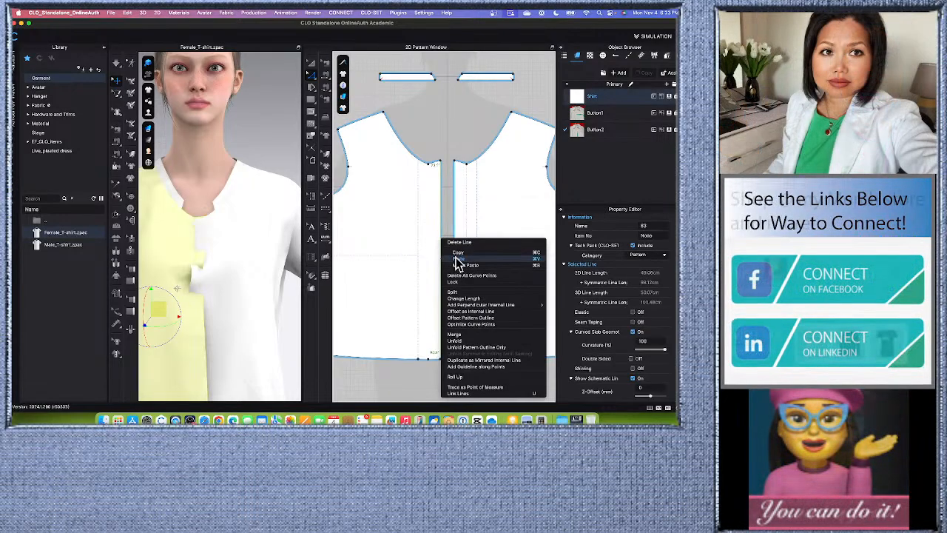
pyautogui.click(484, 312)
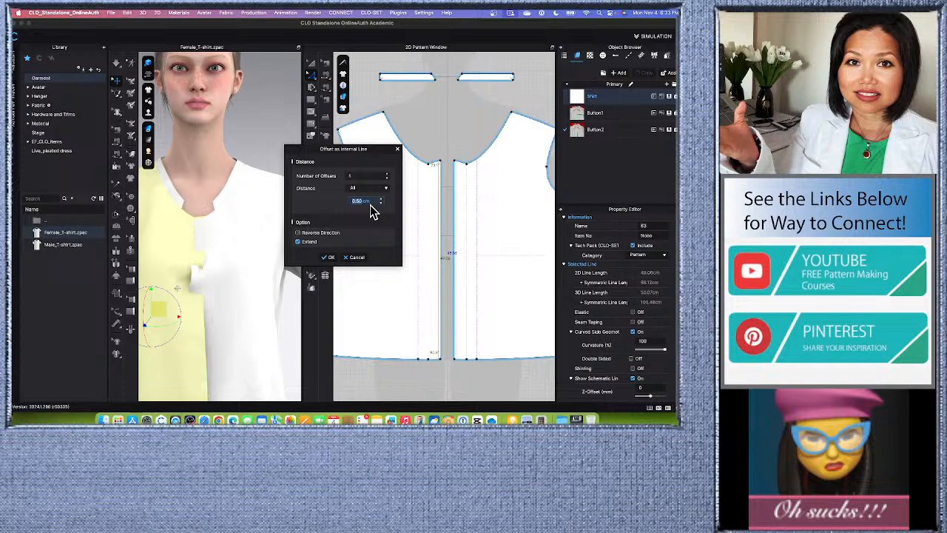
pyautogui.write('8')
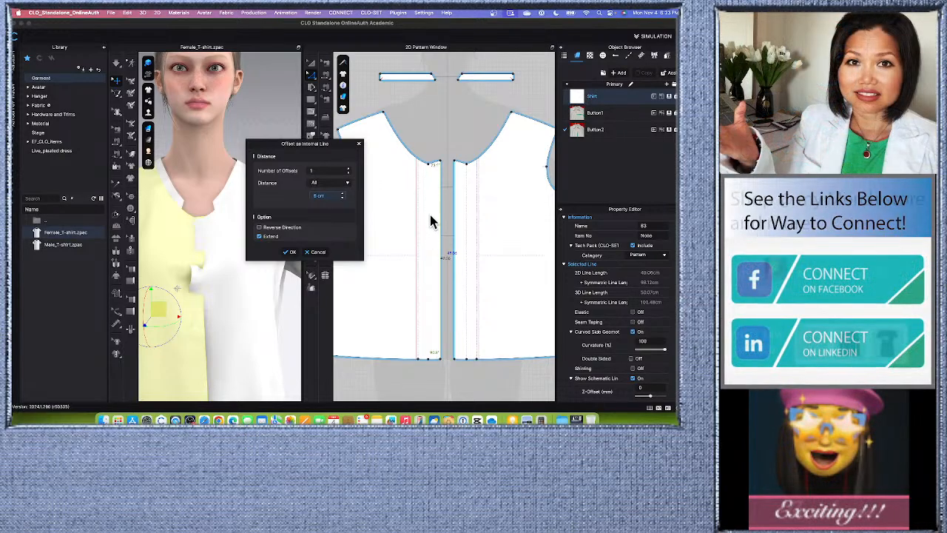
pyautogui.click(312, 252)
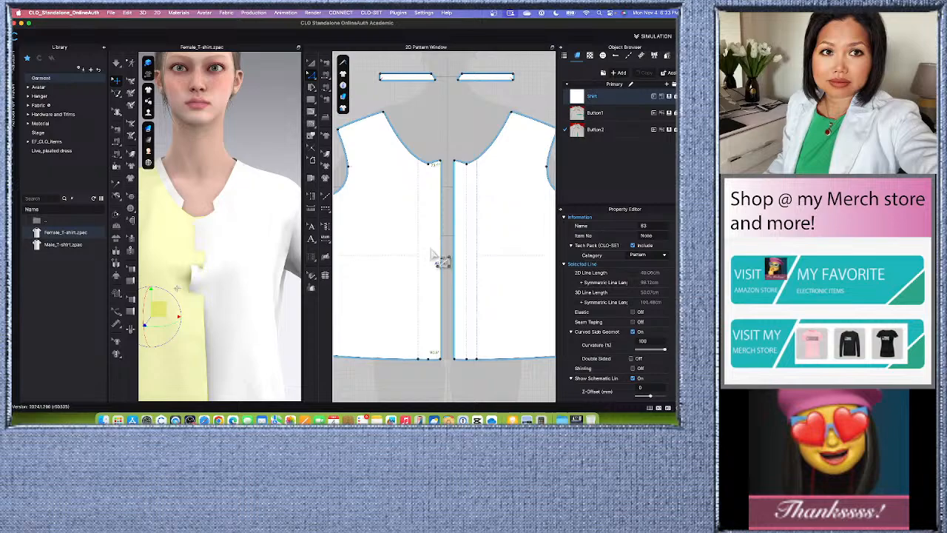
# - Trace the original center front baseline of the front pieces as an internal line
pyautogui.scroll(1, 422, 133)
pyautogui.scroll(-1, 435, 253)
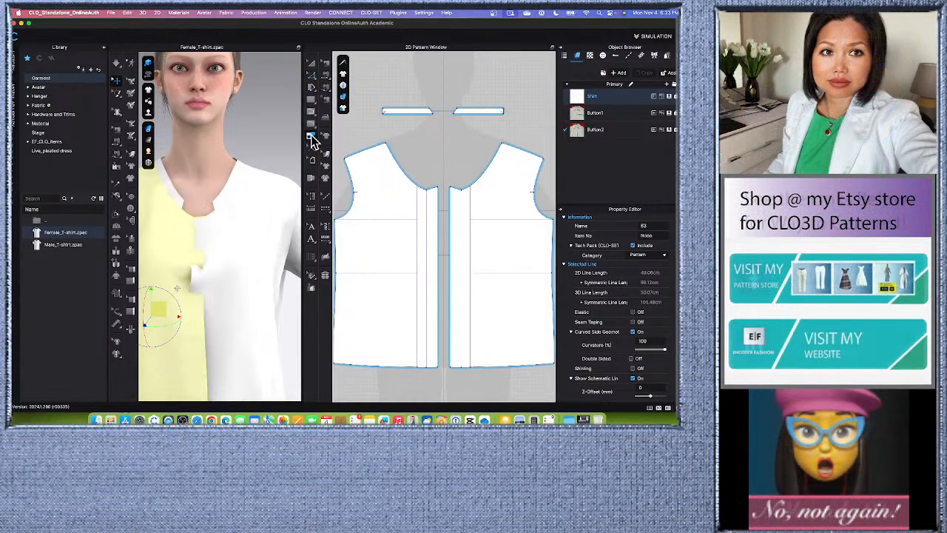
pyautogui.click(430, 273)
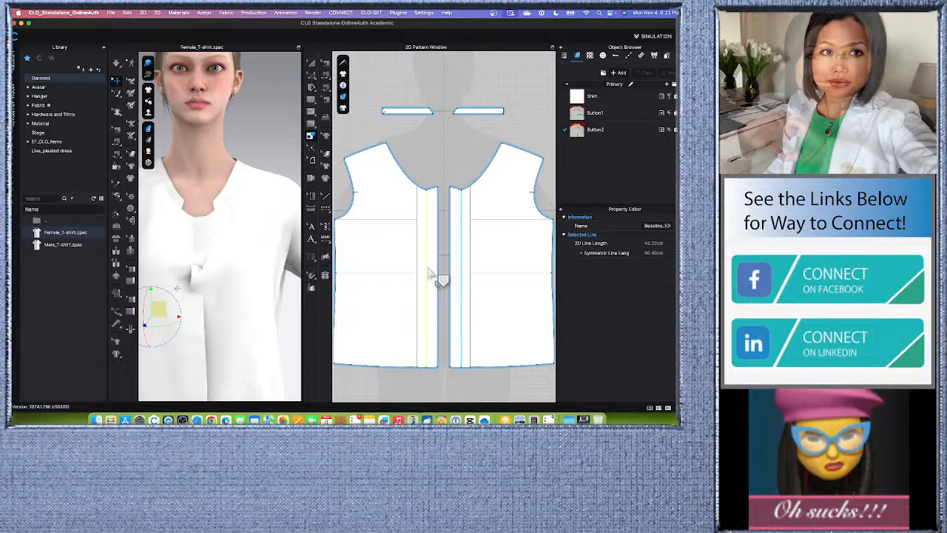
pyautogui.click(429, 275)
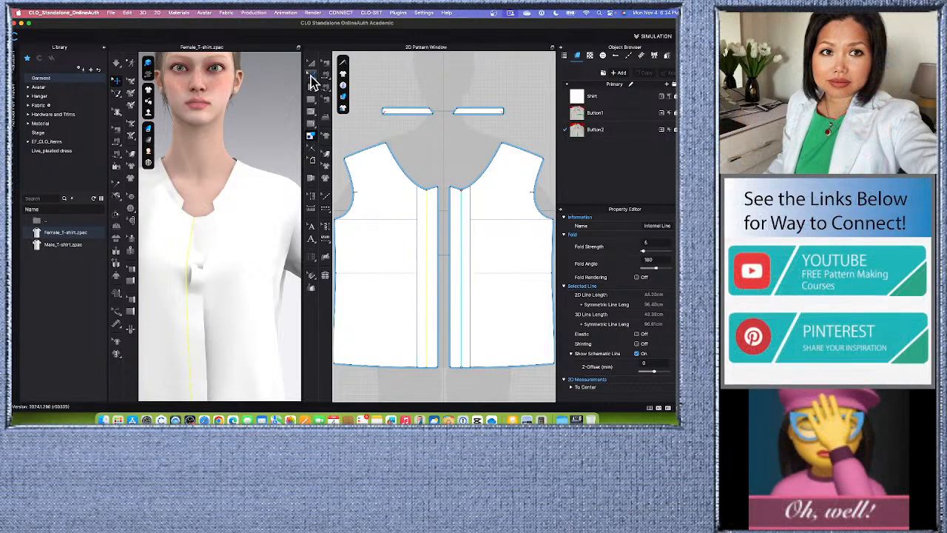
# - Offset the center front internal line by 3 cm as an internal line with Reverse Direction on, extended to the pattern outline
pyautogui.click(311, 75)
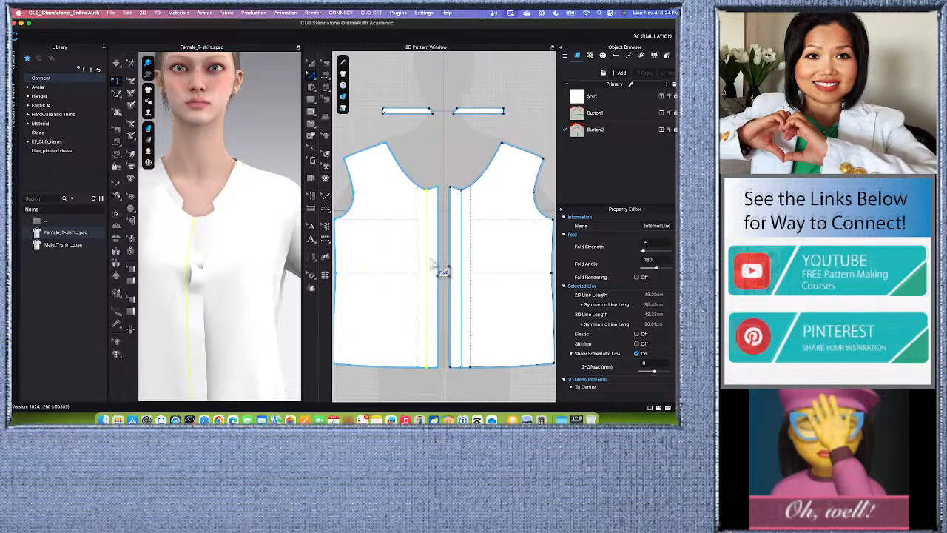
pyautogui.rightClick(442, 269)
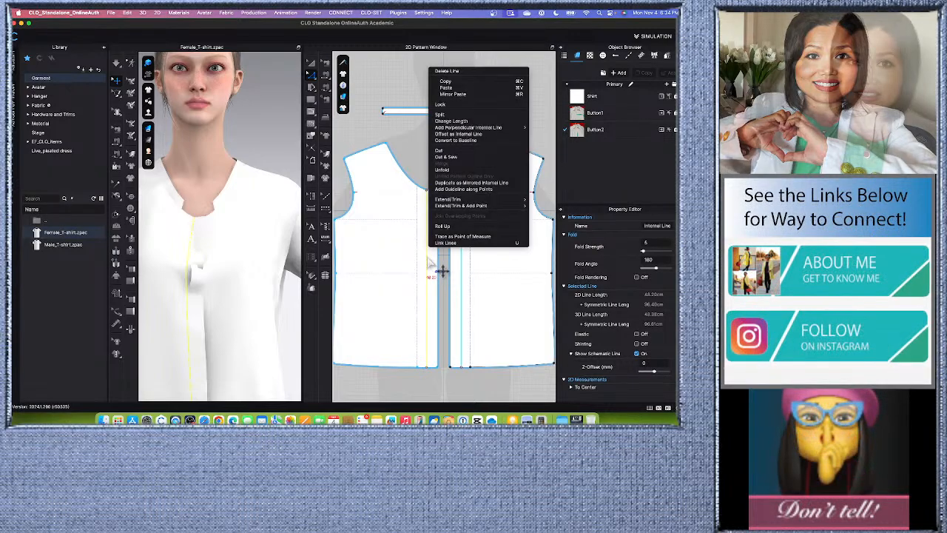
pyautogui.click(460, 135)
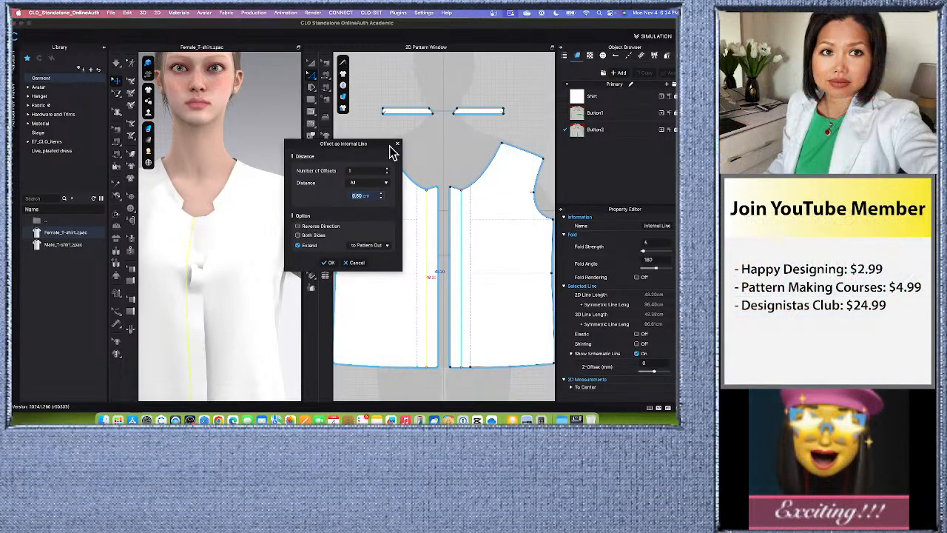
pyautogui.moveTo(377, 150); pyautogui.dragTo(320, 157)
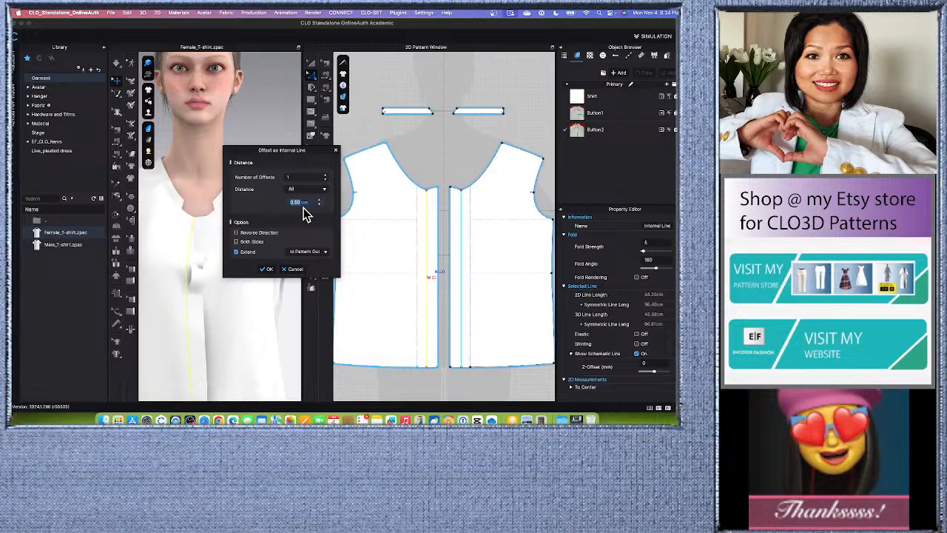
pyautogui.write('3')
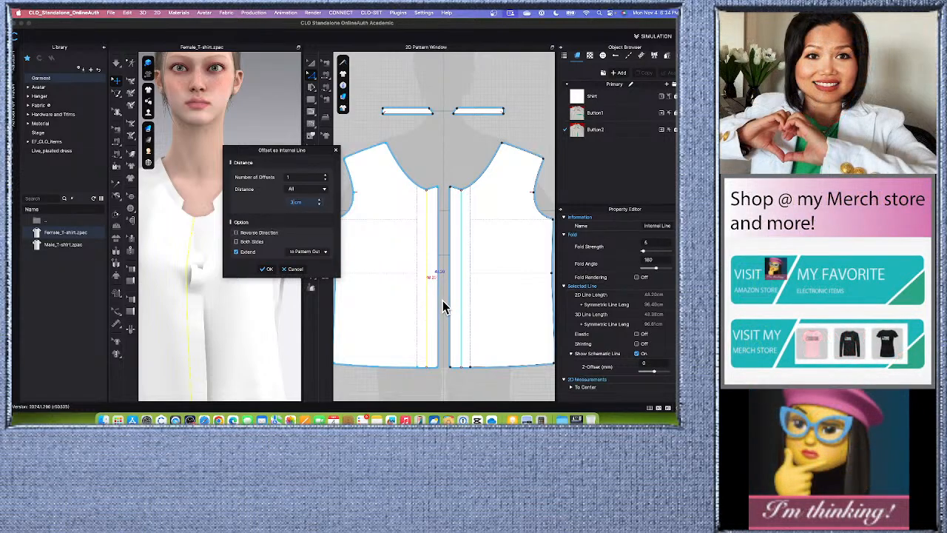
pyautogui.click(235, 233)
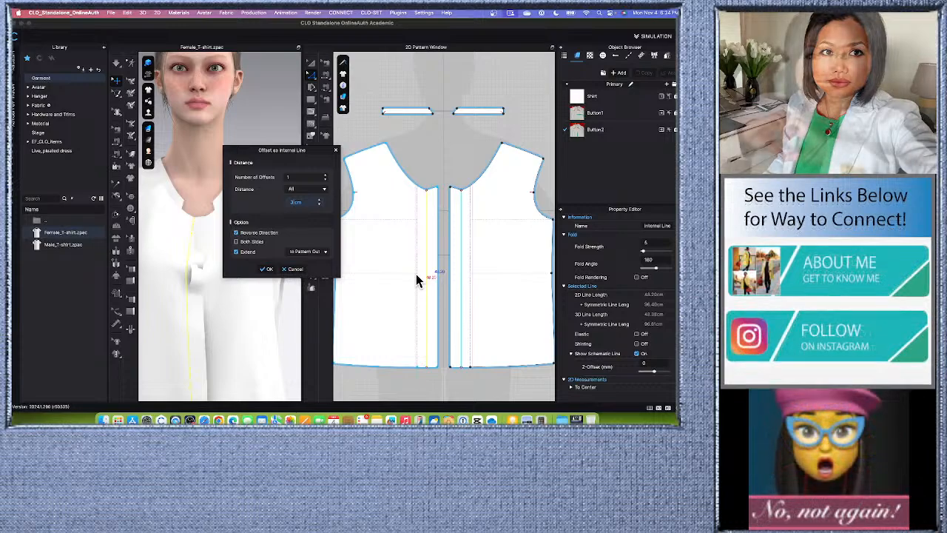
pyautogui.click(268, 269)
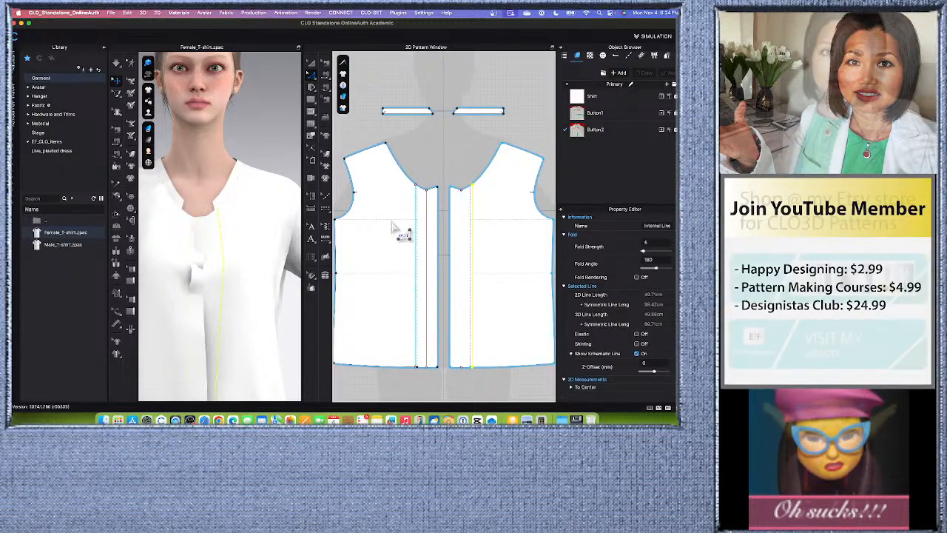
# - Freeze both front pieces and run the simulation on the rest of the garment
pyautogui.scroll(-2, 395, 230)
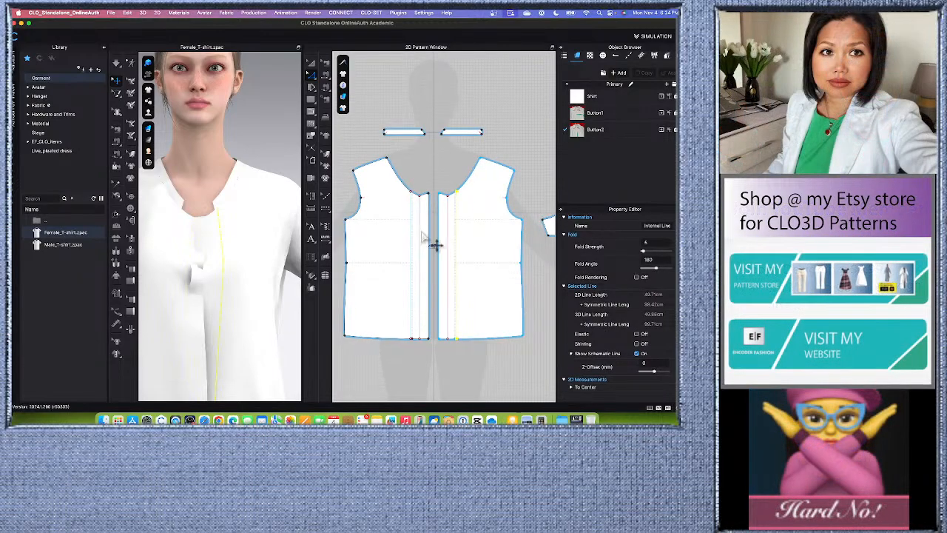
pyautogui.scroll(4, 434, 242)
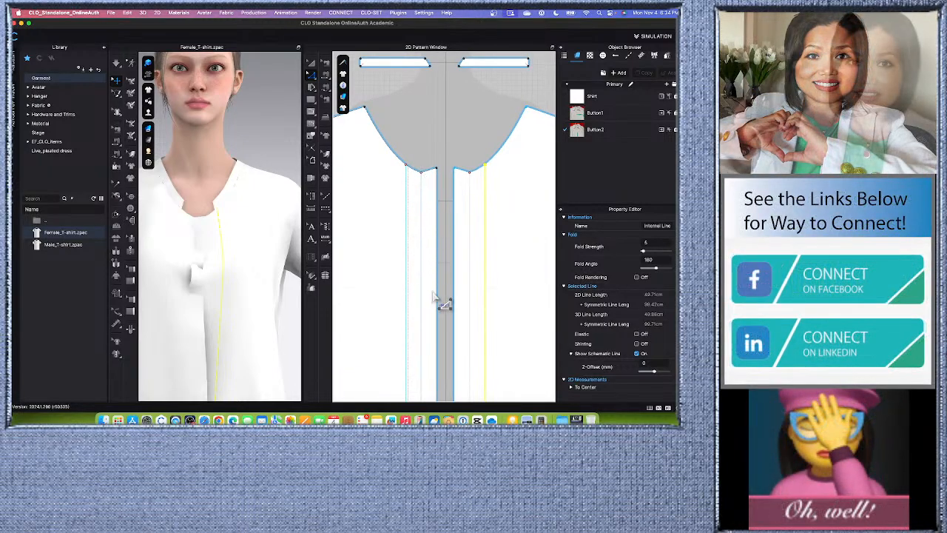
pyautogui.scroll(-3, 414, 217)
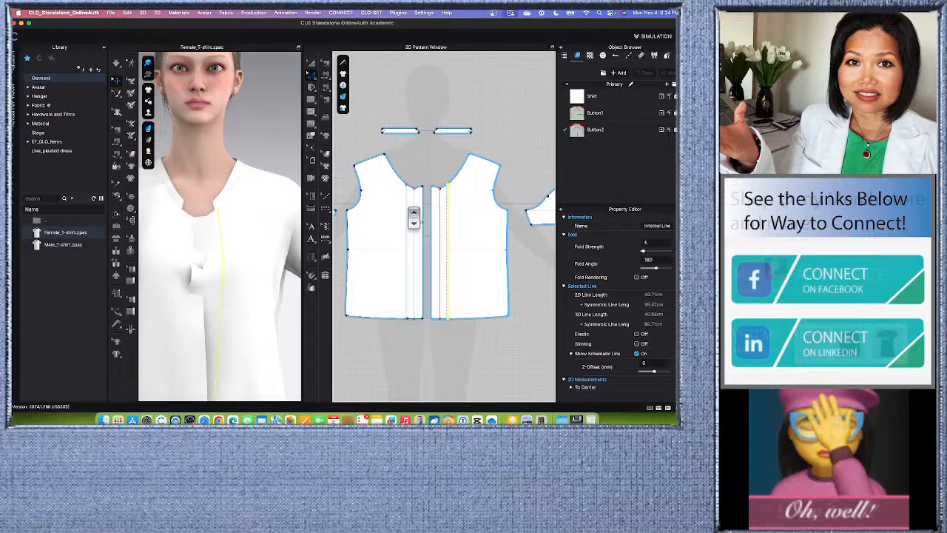
pyautogui.scroll(-2, 428, 228)
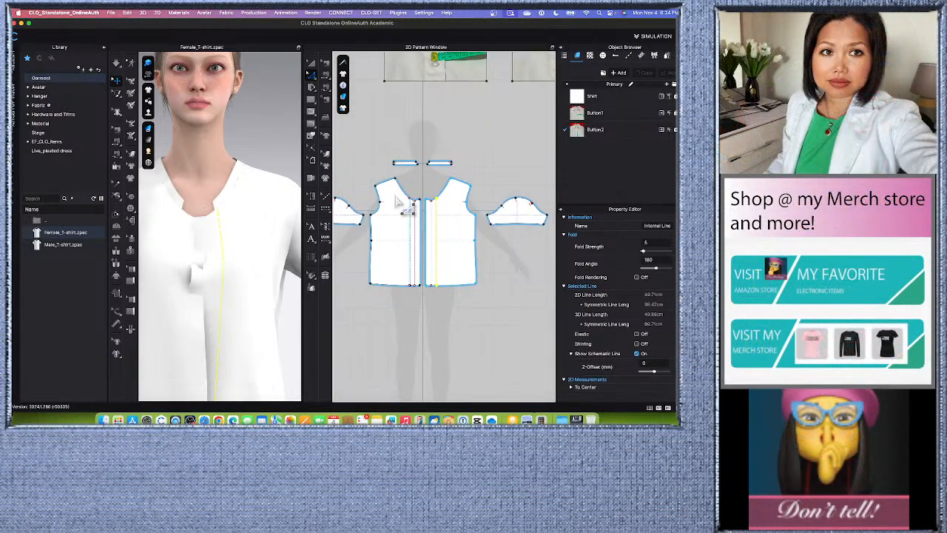
pyautogui.scroll(2, 398, 199)
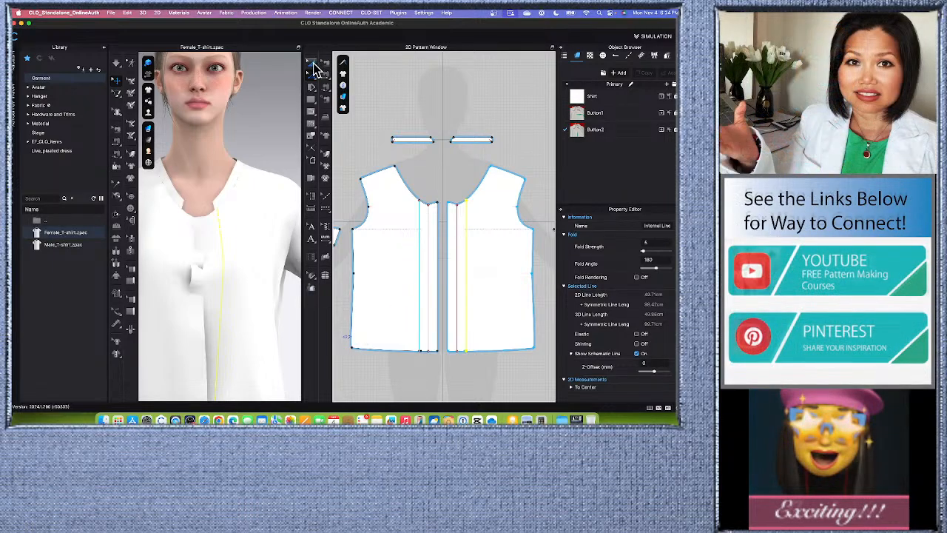
pyautogui.click(385, 271)
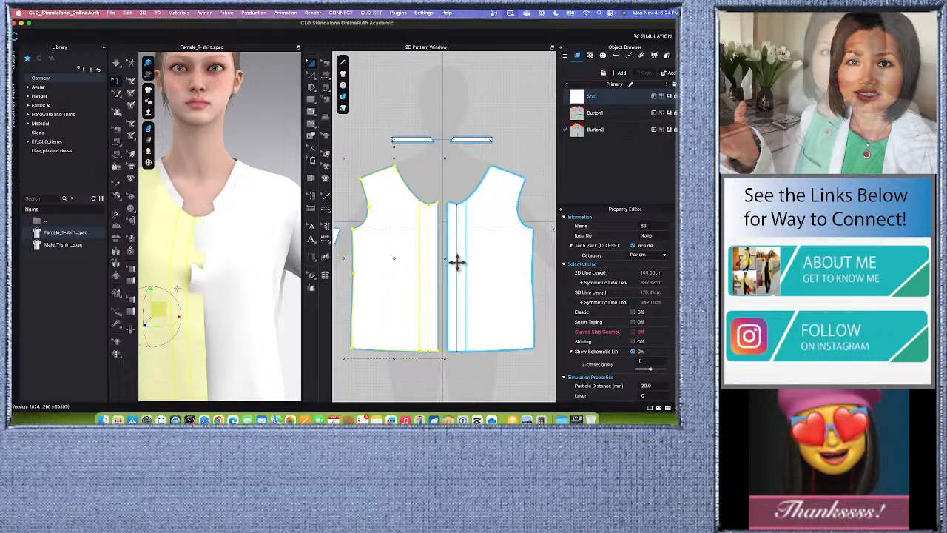
pyautogui.keyDown('shift'); pyautogui.click(493, 255); pyautogui.keyUp('shift')
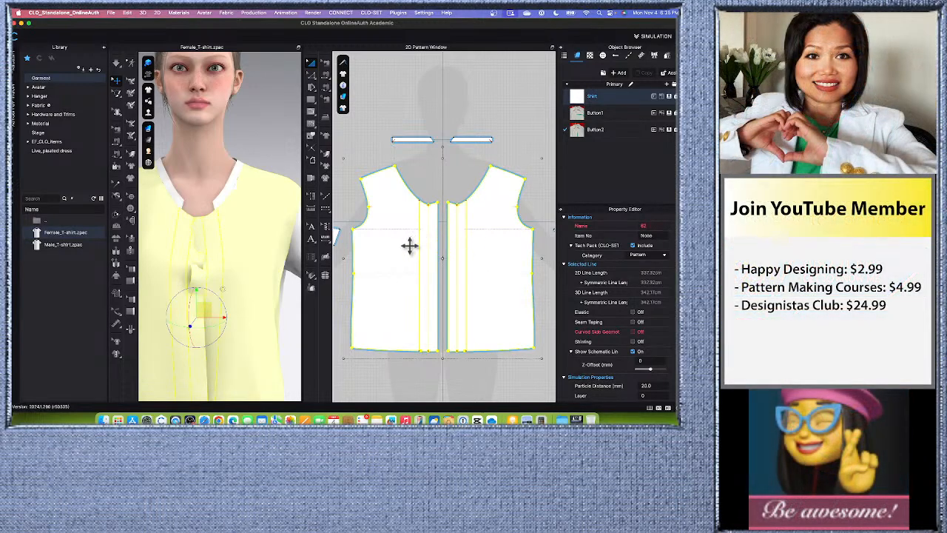
pyautogui.rightClick(401, 246)
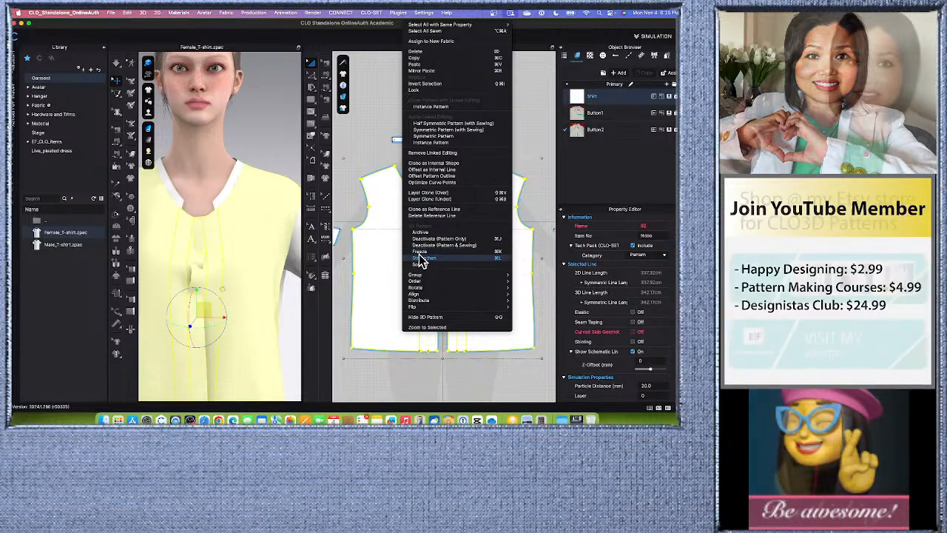
pyautogui.click(419, 252)
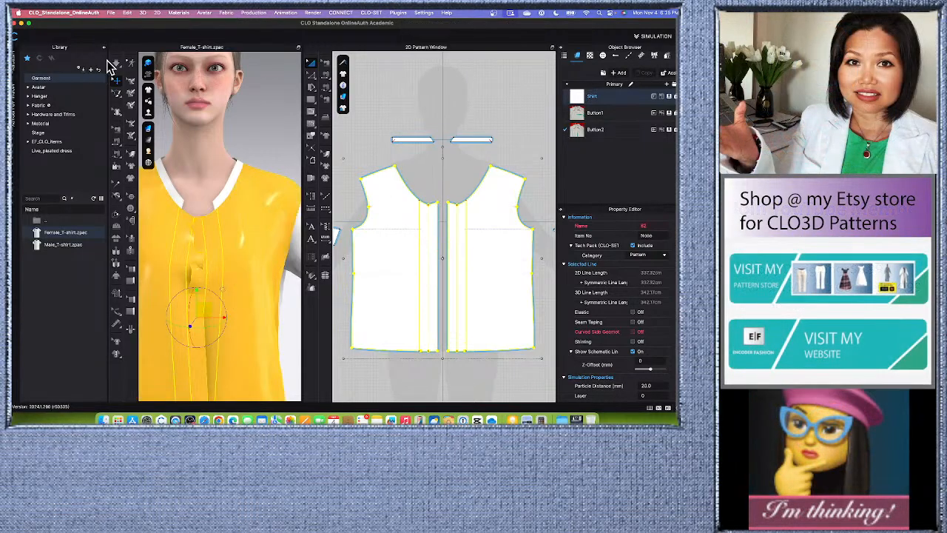
pyautogui.click(116, 65)
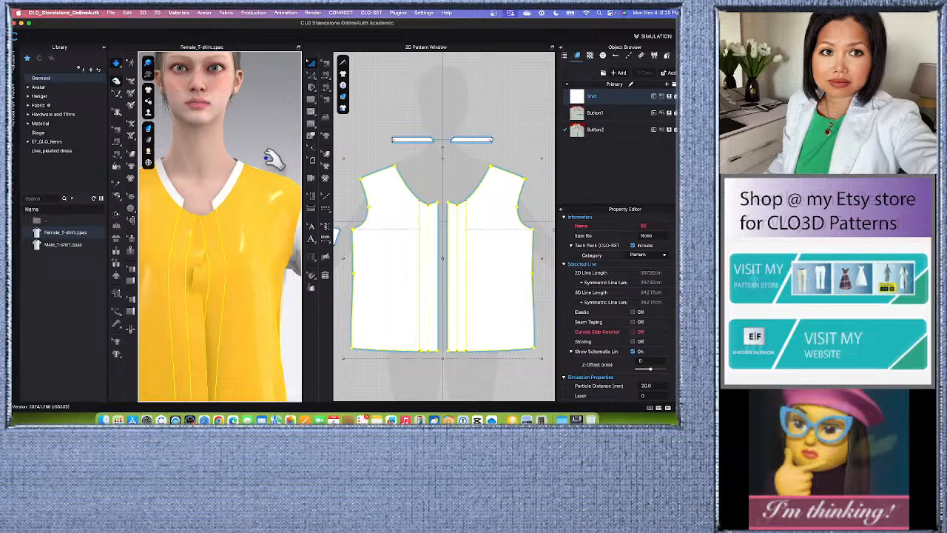
pyautogui.scroll(-5, 273, 159)
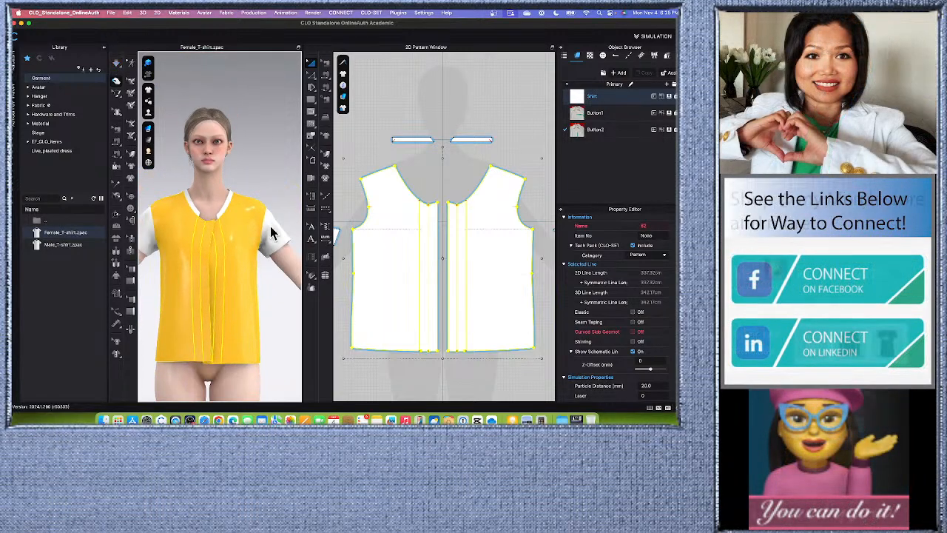
pyautogui.click(423, 186)
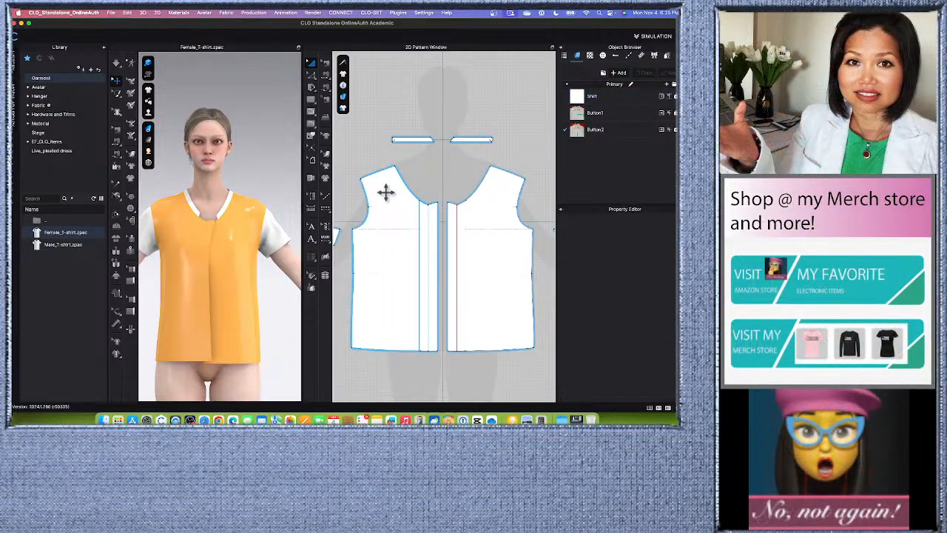
# - Show the internal lines on the garment in the 3D view
pyautogui.scroll(2, 206, 231)
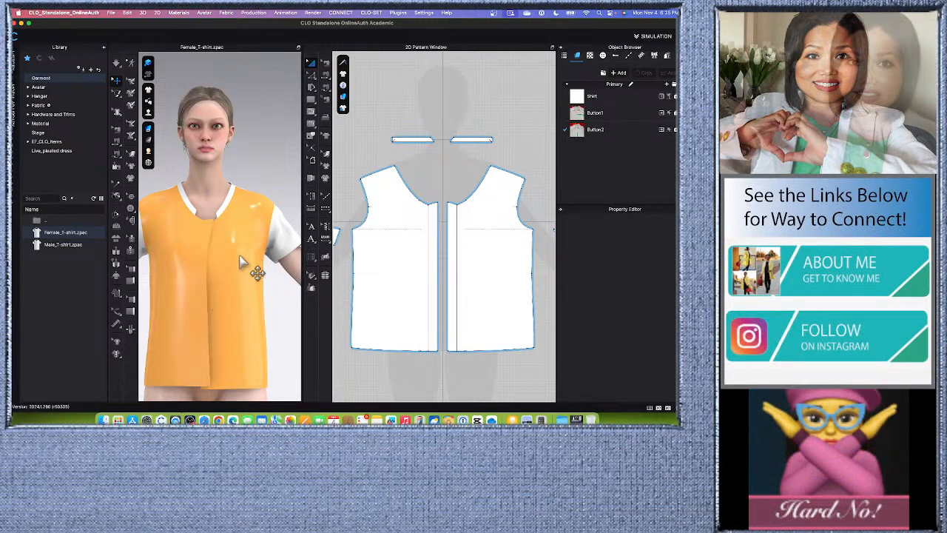
pyautogui.click(148, 111)
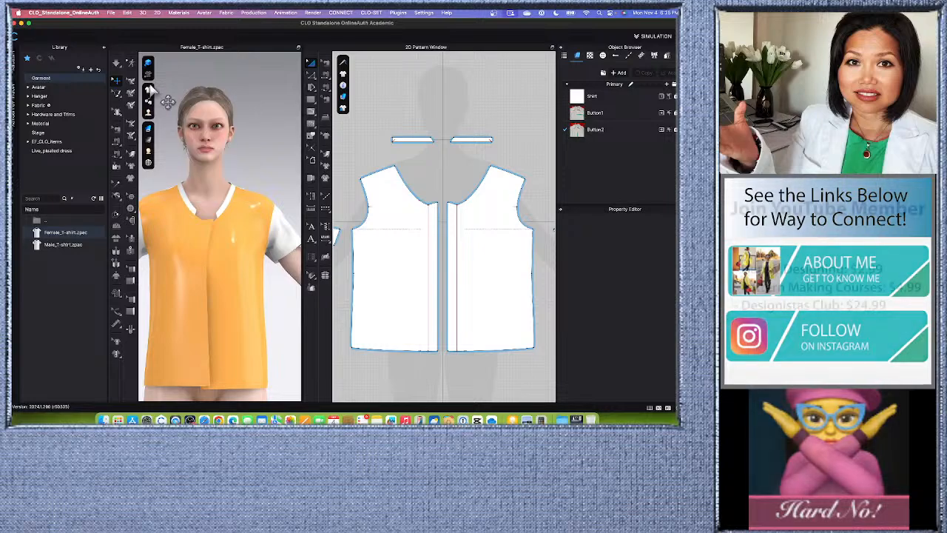
pyautogui.click(147, 90)
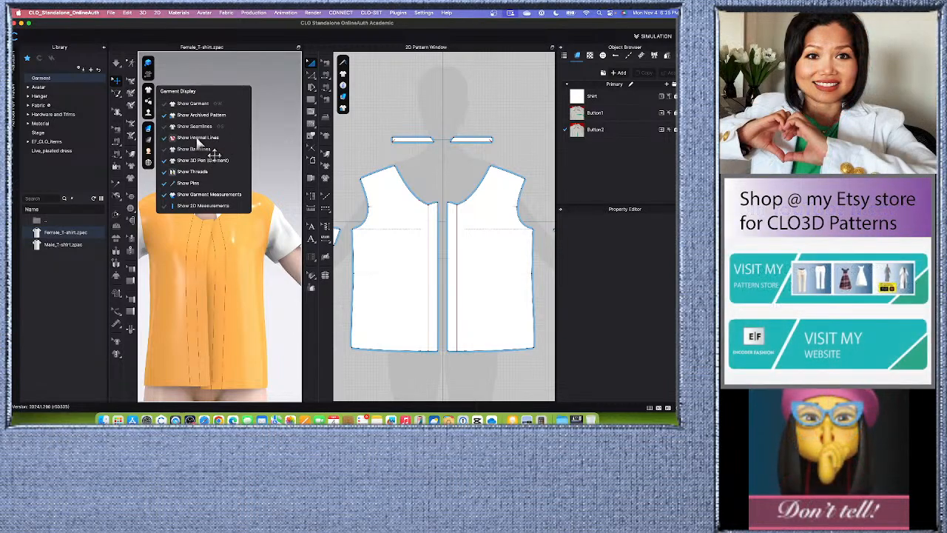
pyautogui.click(198, 138)
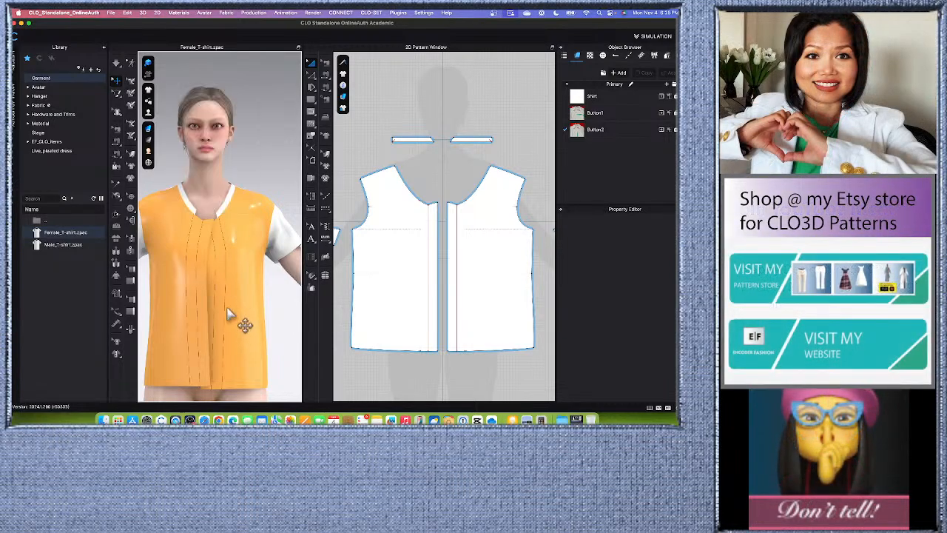
# - Fold the placket extensions along the center front internal line with Fold Arrangement to a fold angle of 83
pyautogui.click(117, 218)
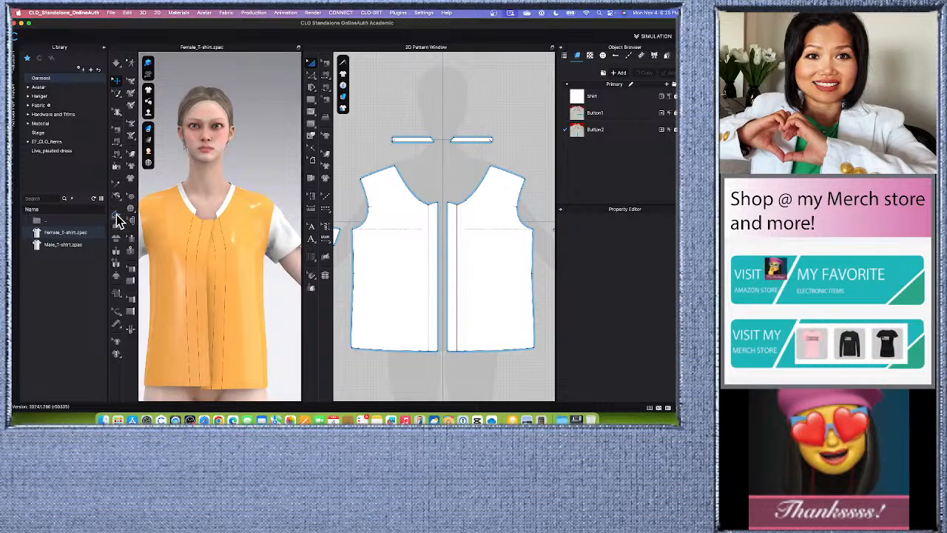
pyautogui.click(200, 271)
pyautogui.scroll(-2, 261, 294)
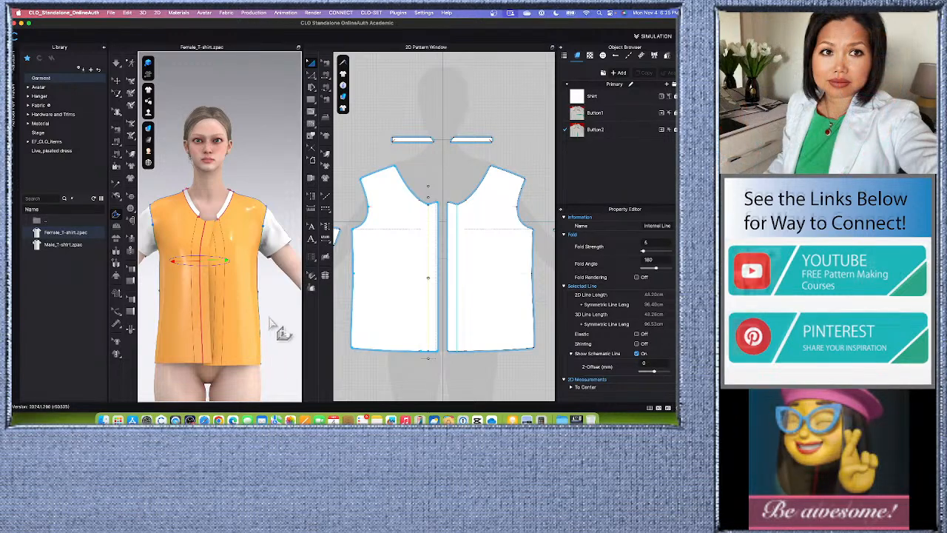
pyautogui.moveTo(270, 325)
pyautogui.mouseDown(button='right')
pyautogui.moveTo(289, 319)
pyautogui.moveTo(274, 321)
pyautogui.mouseUp(button='right')
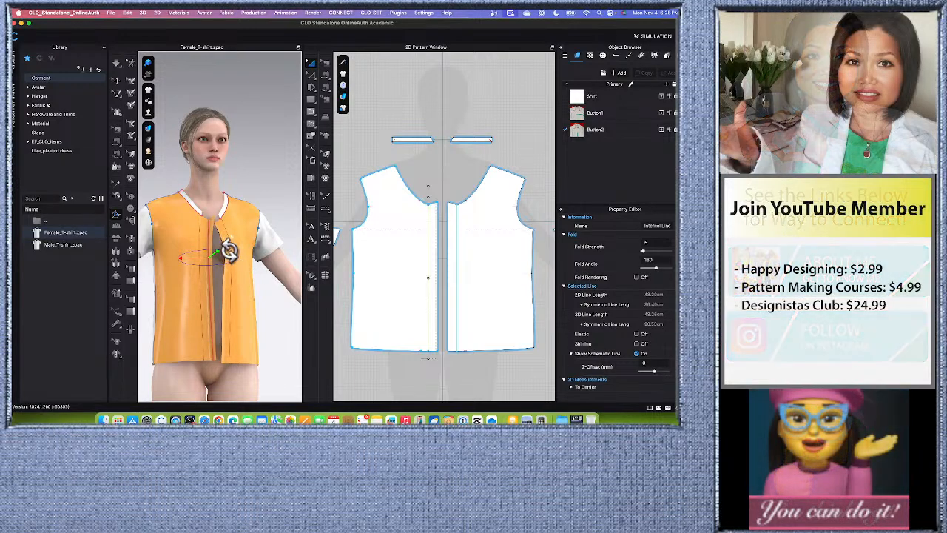
pyautogui.moveTo(229, 251); pyautogui.dragTo(206, 290)
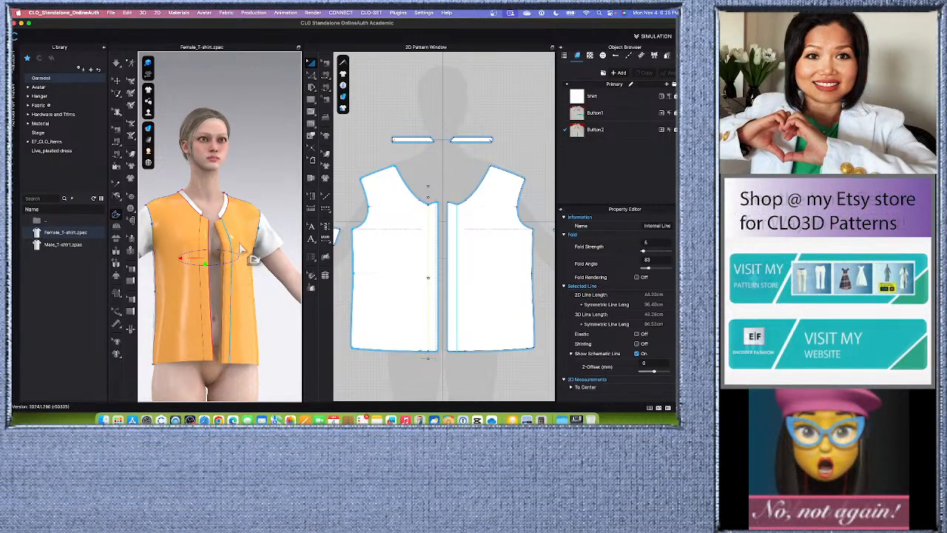
# - Turn on Fold Rendering for the placket fold line and sew the placket extension's free edge to the inner internal line
pyautogui.click(637, 277)
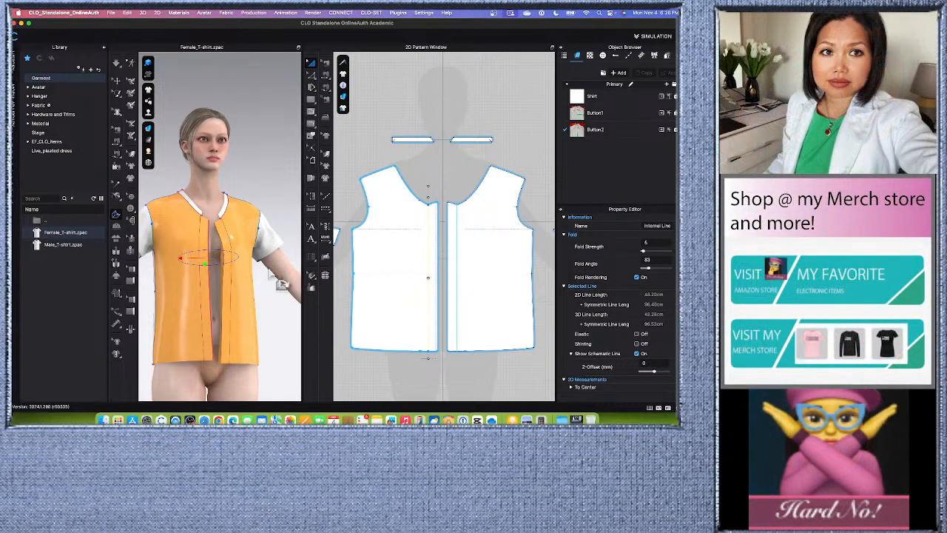
pyautogui.click(325, 77)
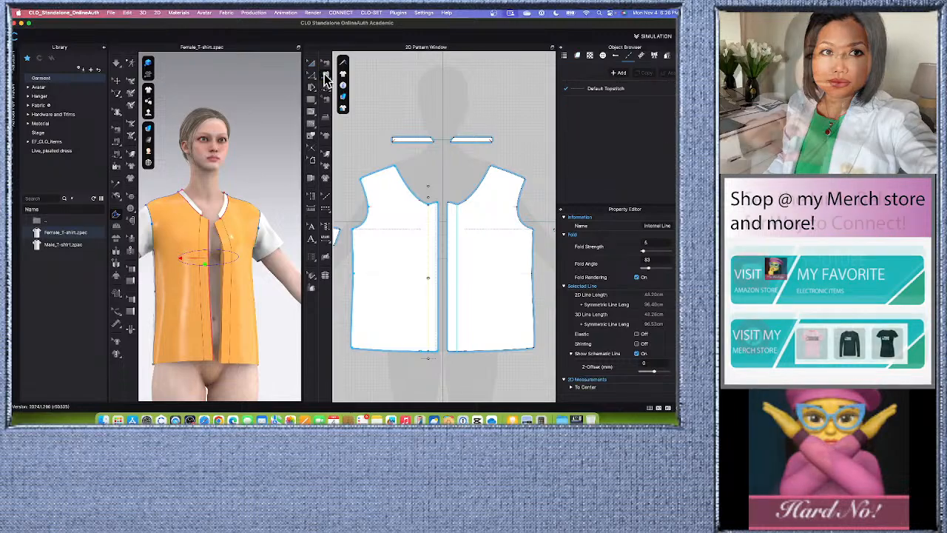
pyautogui.click(435, 272)
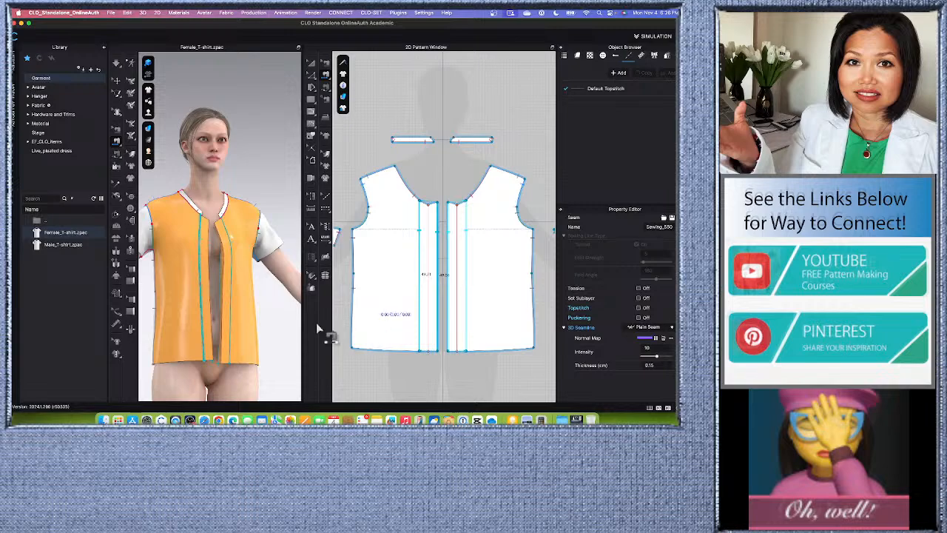
# - Simulate the garment with the newly sewn front plackets
pyautogui.click(119, 66)
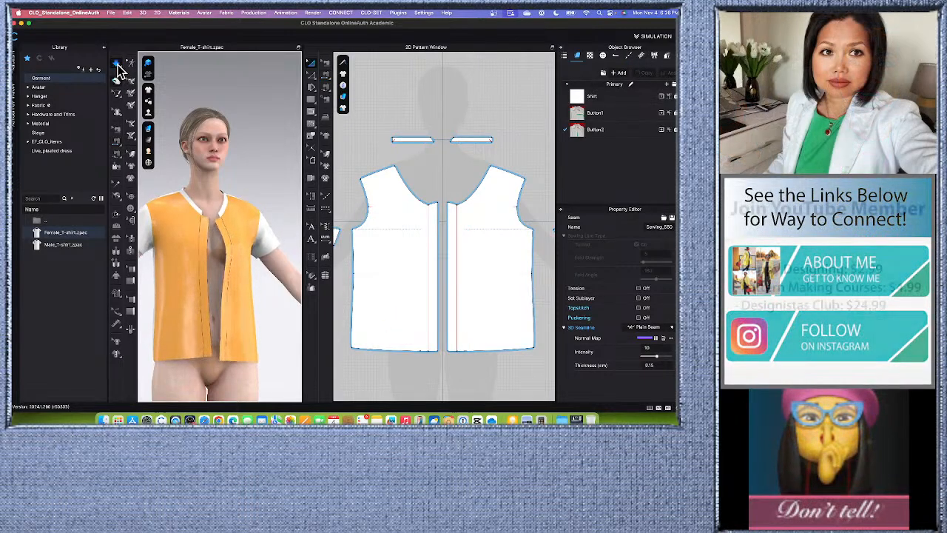
pyautogui.click(119, 67)
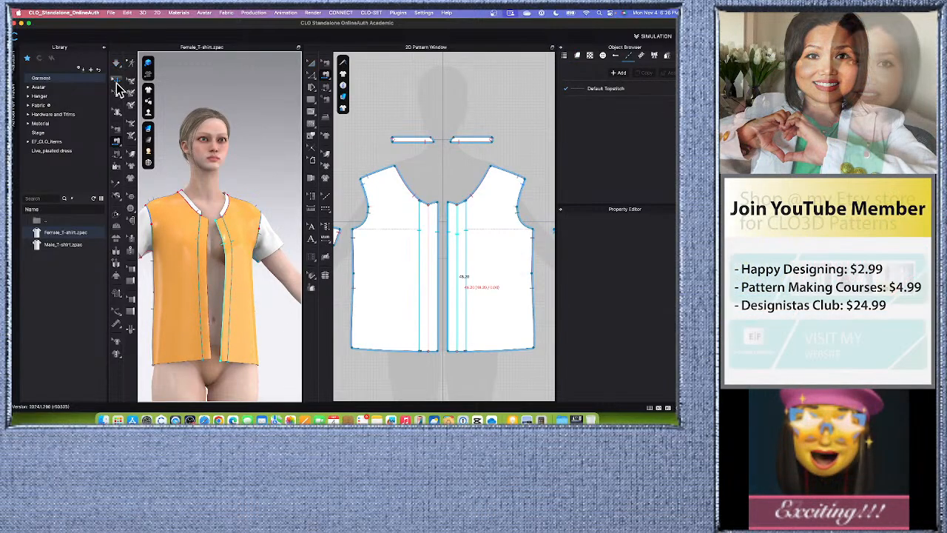
pyautogui.press('space')
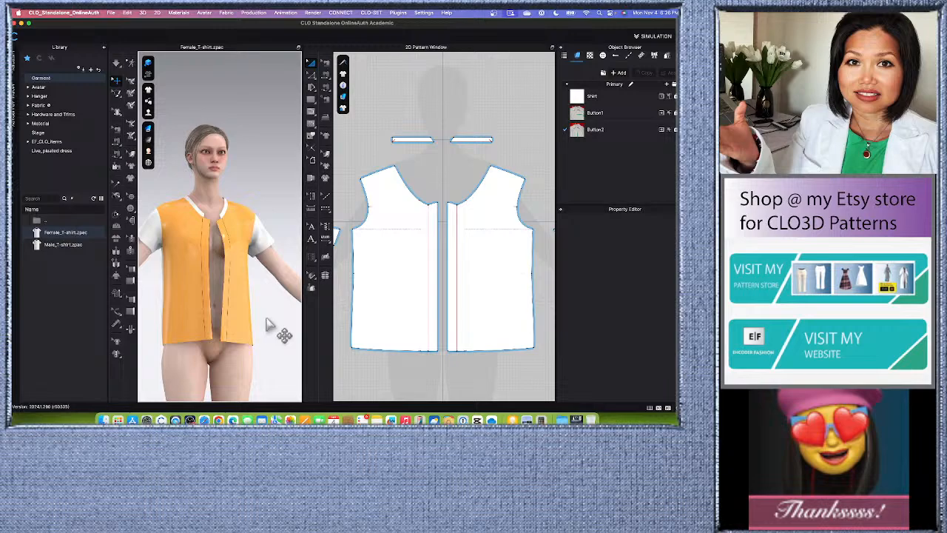
pyautogui.rightClick(243, 322)
pyautogui.click(227, 82)
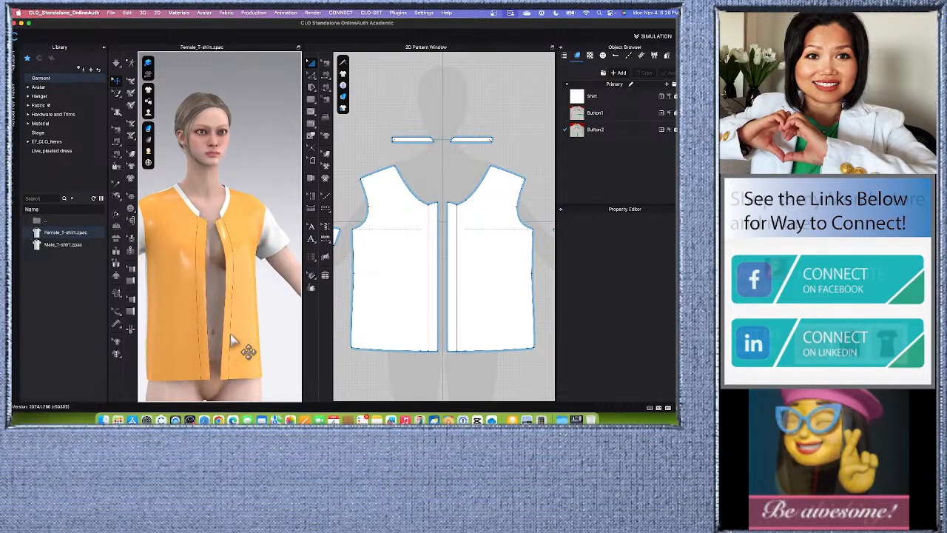
# - Examine the folded plackets on the avatar and the placket lines on both front patterns
pyautogui.scroll(3, 236, 333)
pyautogui.scroll(-2, 212, 234)
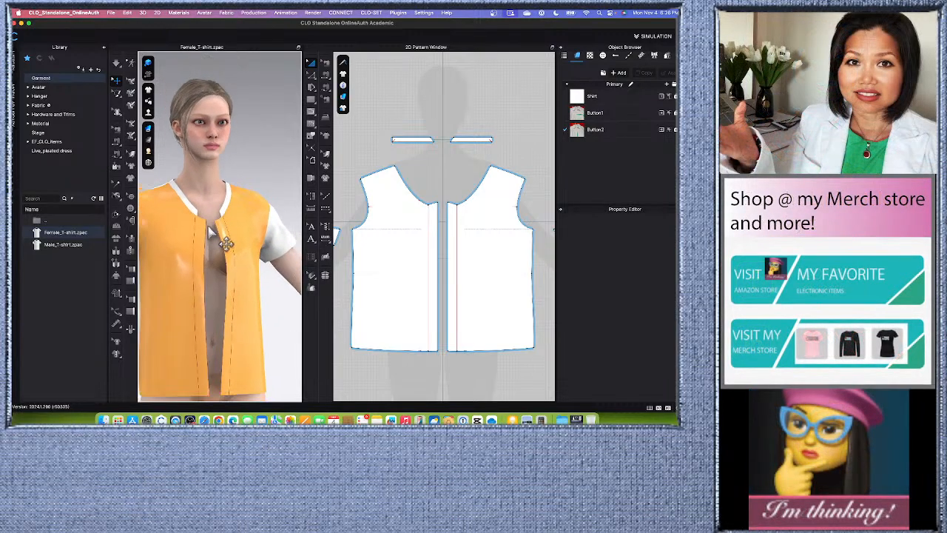
pyautogui.scroll(-3, 222, 281)
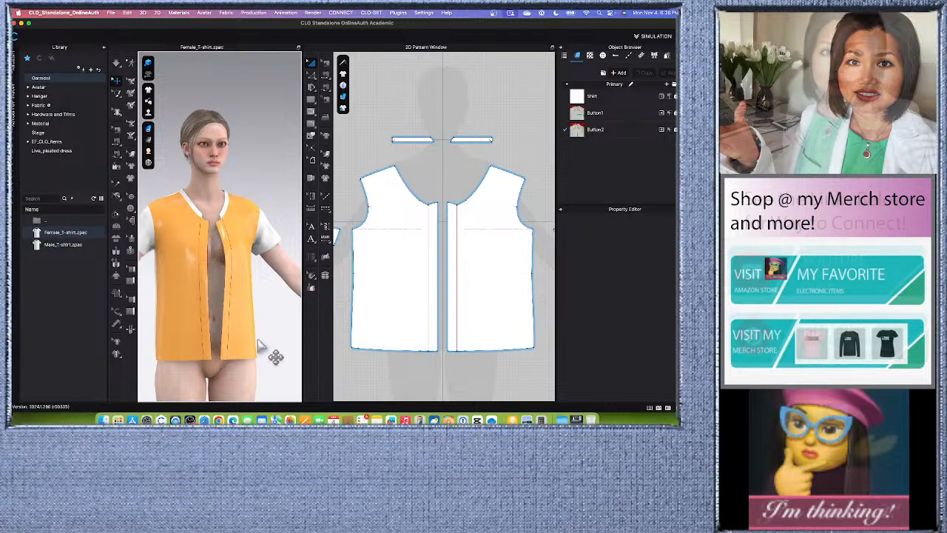
pyautogui.moveTo(249, 361); pyautogui.dragTo(261, 314, button='middle')
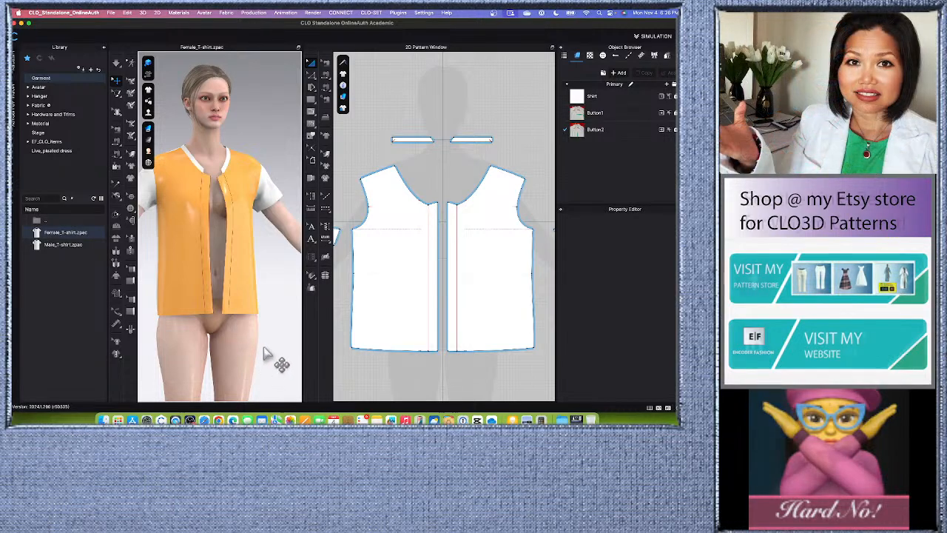
pyautogui.moveTo(261, 348); pyautogui.dragTo(264, 355, button='right')
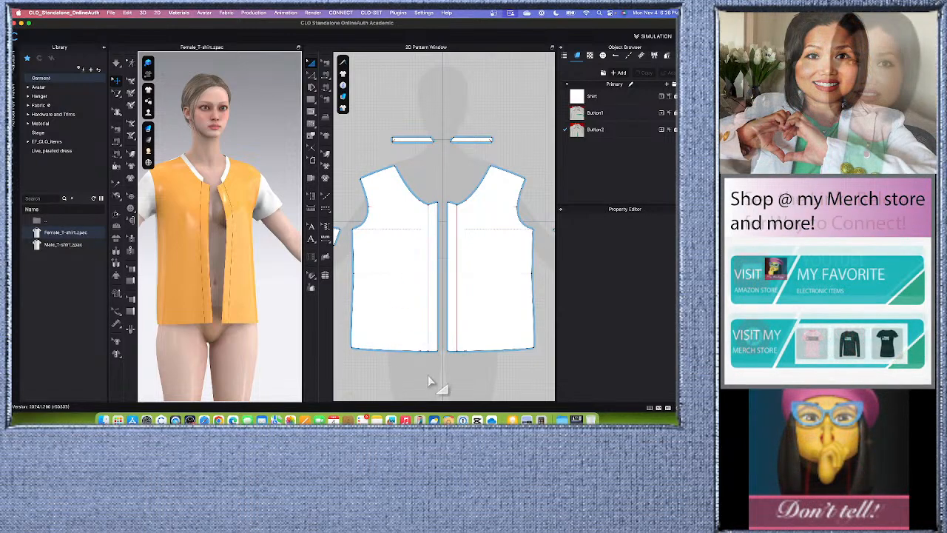
pyautogui.scroll(3, 446, 266)
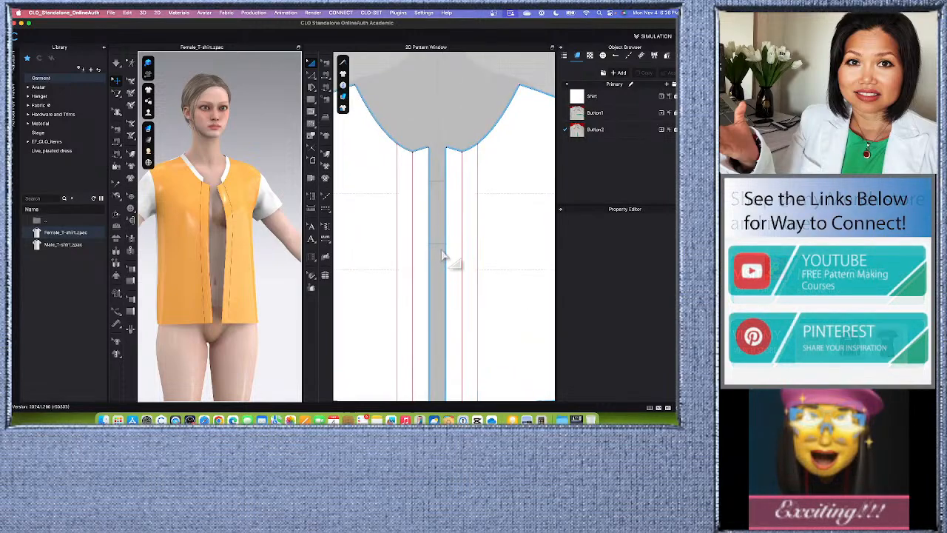
pyautogui.scroll(-4, 441, 260)
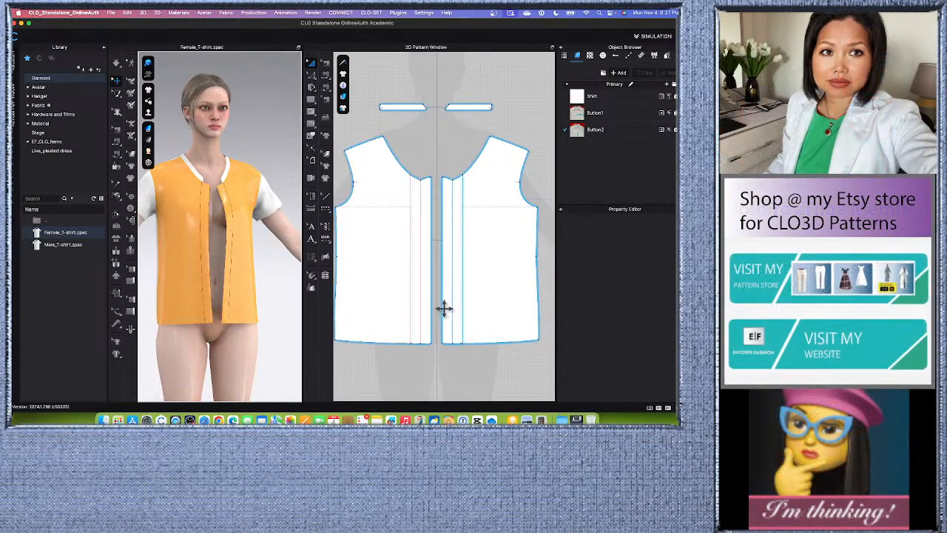
pyautogui.scroll(3, 444, 307)
pyautogui.scroll(-3, 446, 298)
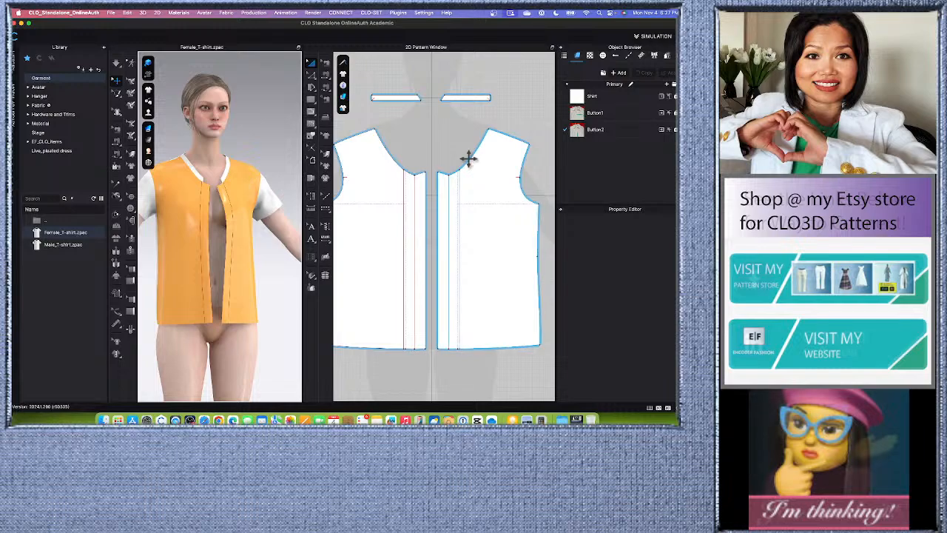
pyautogui.scroll(3, 472, 167)
pyautogui.scroll(-3, 473, 168)
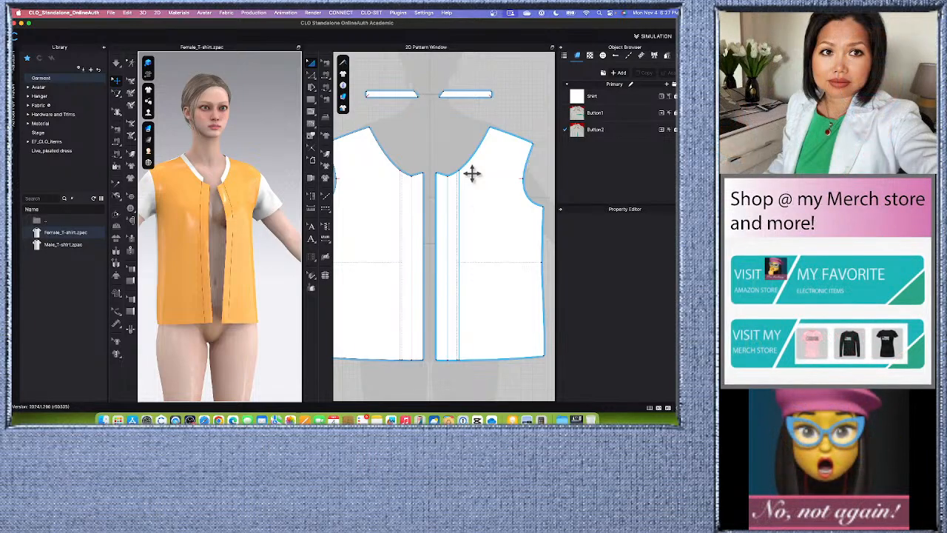
pyautogui.scroll(4, 472, 195)
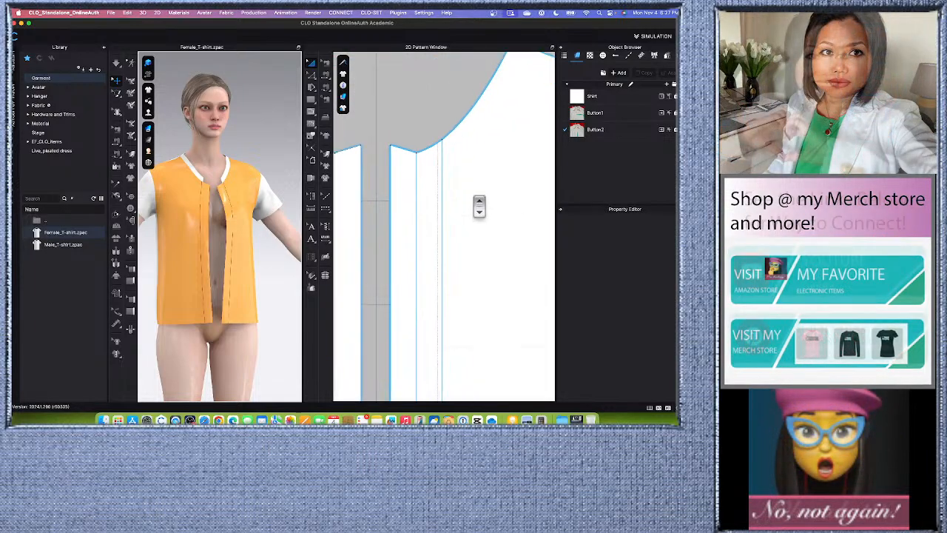
pyautogui.scroll(-2, 467, 176)
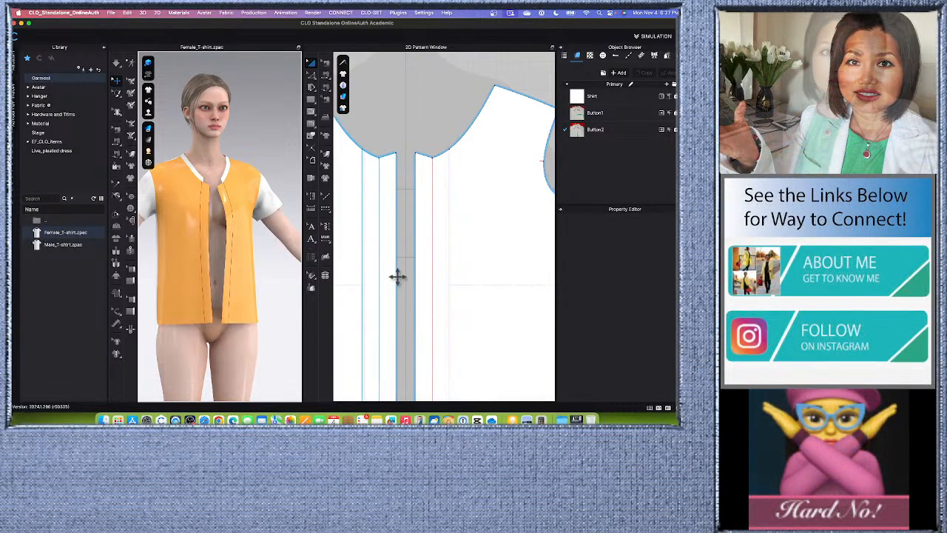
pyautogui.scroll(-2, 400, 285)
pyautogui.scroll(2, 365, 250)
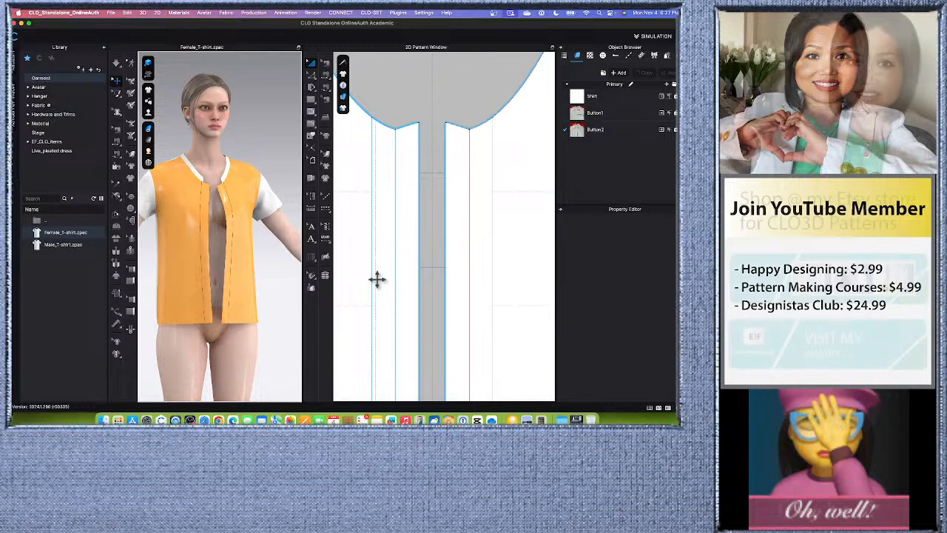
pyautogui.scroll(-1, 377, 279)
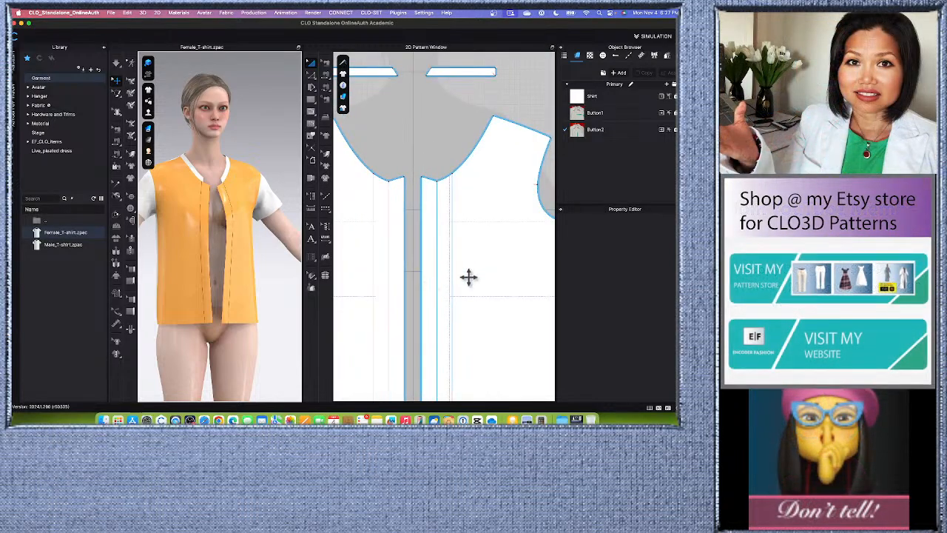
pyautogui.scroll(2, 473, 281)
pyautogui.scroll(-1, 457, 275)
pyautogui.scroll(-2, 453, 279)
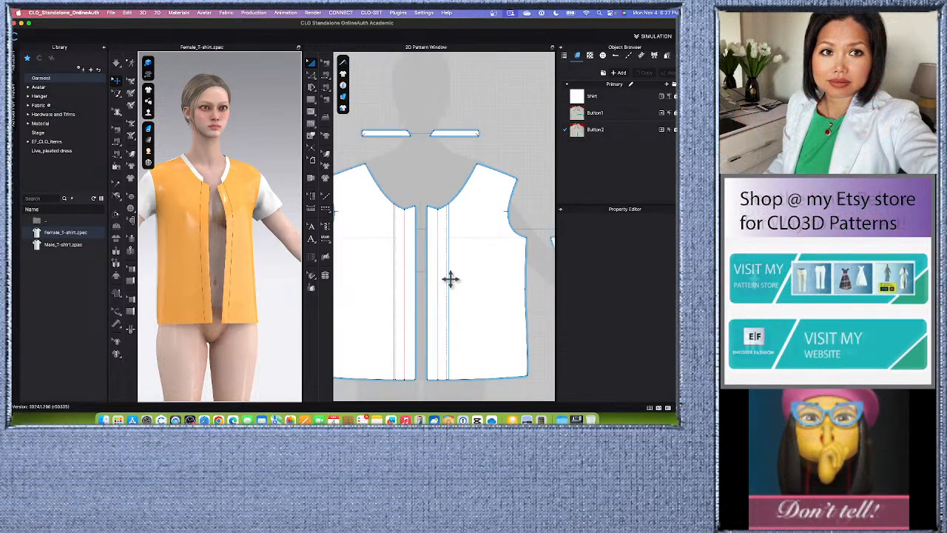
pyautogui.scroll(1, 463, 316)
pyautogui.scroll(-1, 459, 312)
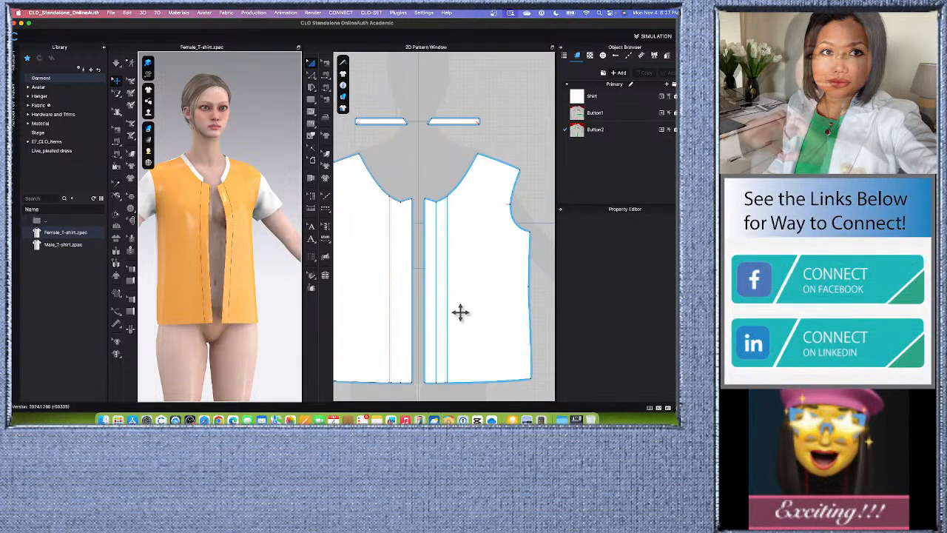
pyautogui.scroll(1, 456, 309)
pyautogui.scroll(-1, 459, 310)
# - Place a button on the inner placket line of the wearer's left front, just below the neckline
pyautogui.scroll(1, 441, 314)
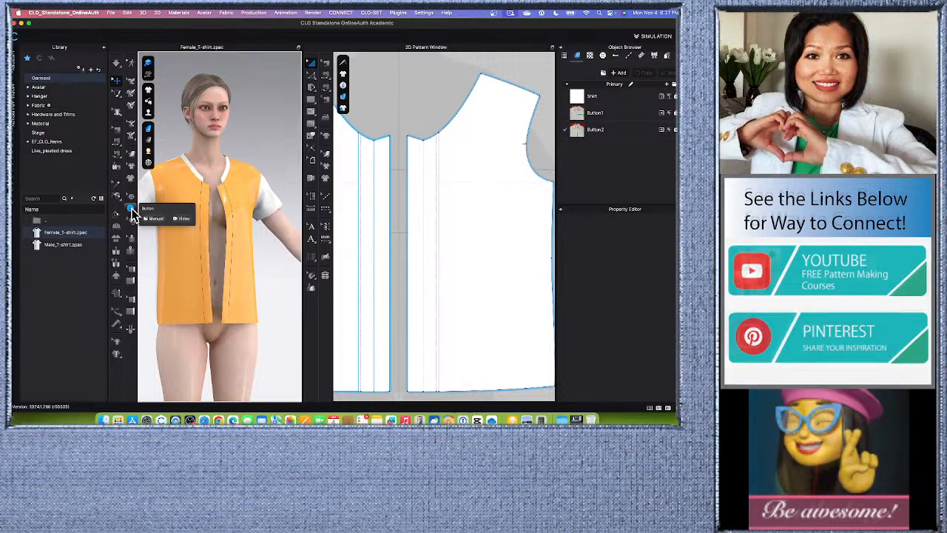
pyautogui.click(130, 211)
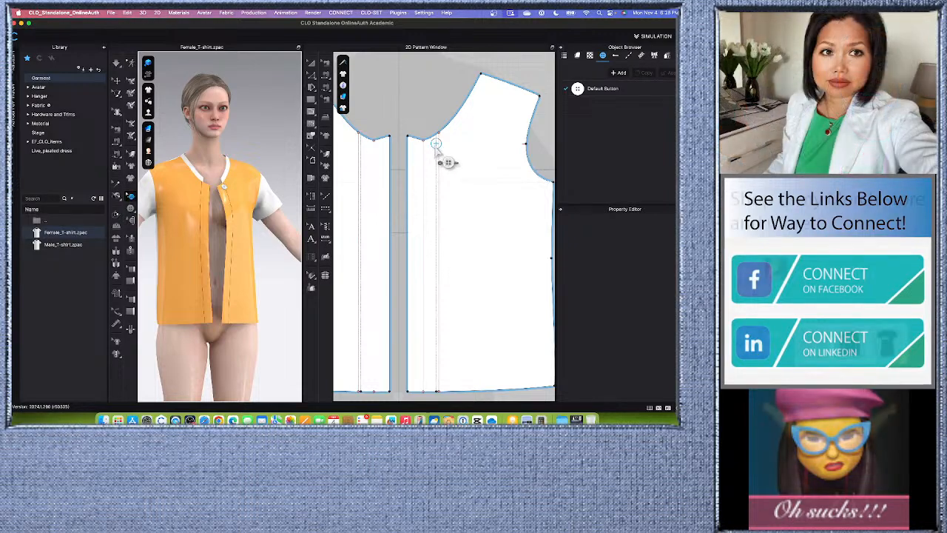
pyautogui.click(437, 146)
# - Copy the top button and paste 4 more buttons down the placket line at a 9 cm interval
pyautogui.rightClick(440, 147)
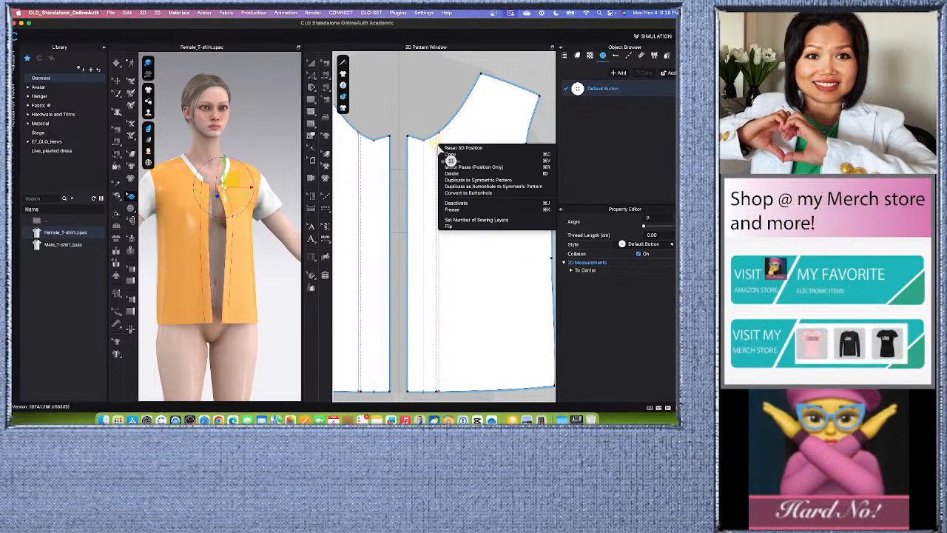
pyautogui.click(448, 155)
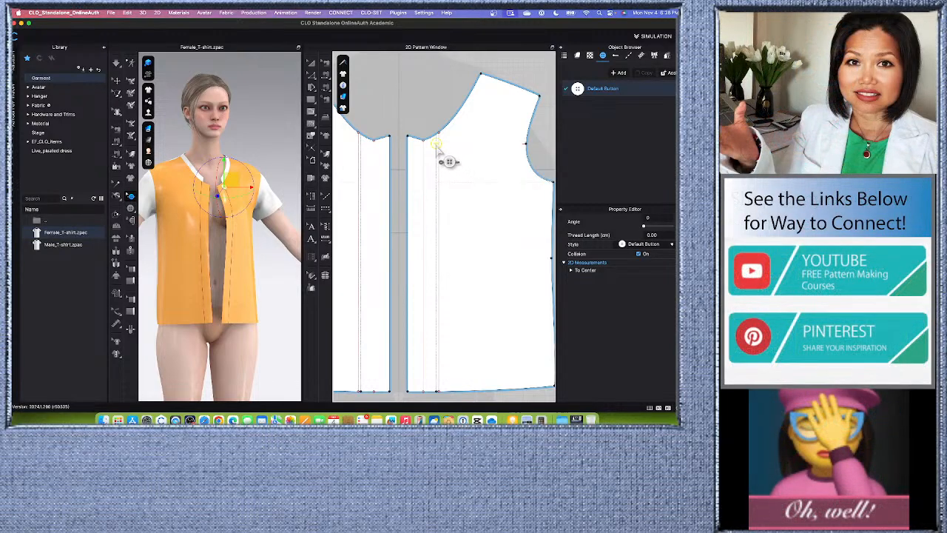
pyautogui.rightClick(440, 148)
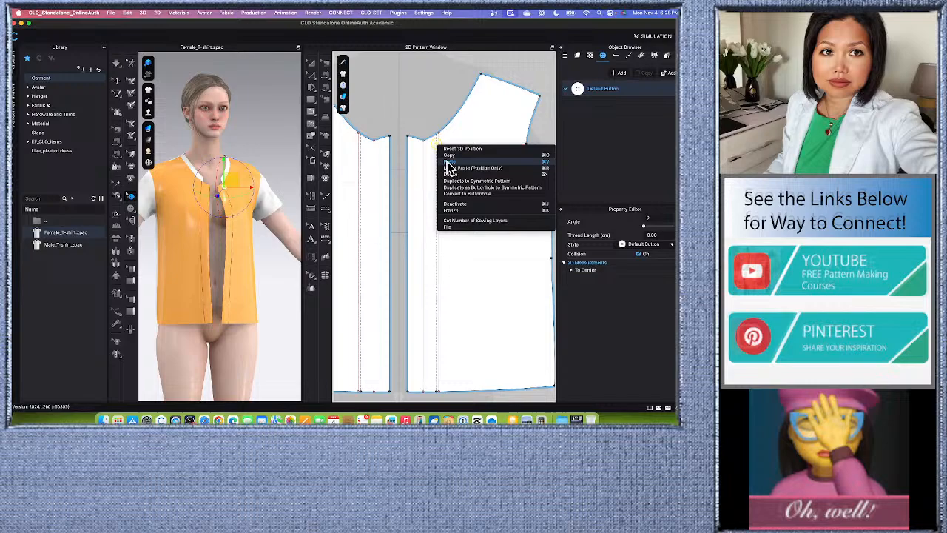
pyautogui.click(447, 162)
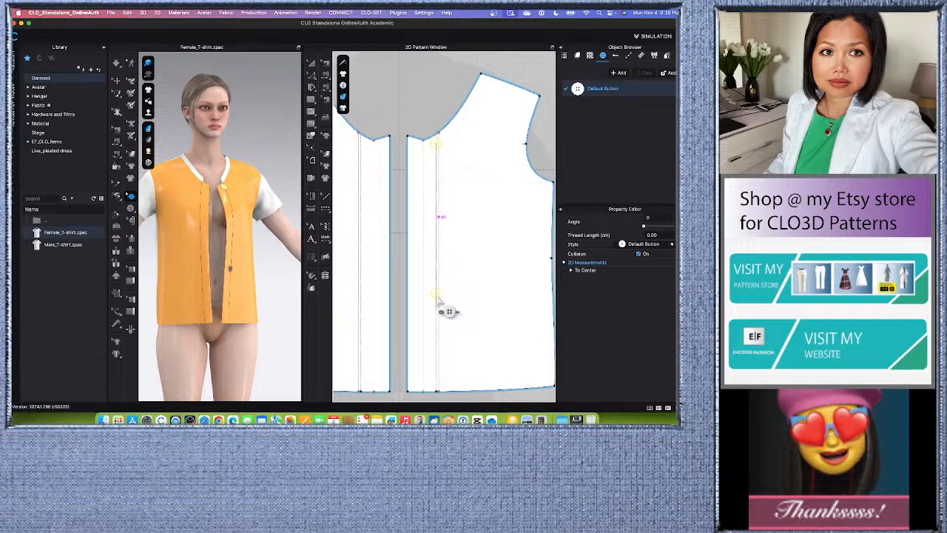
pyautogui.rightClick(444, 311)
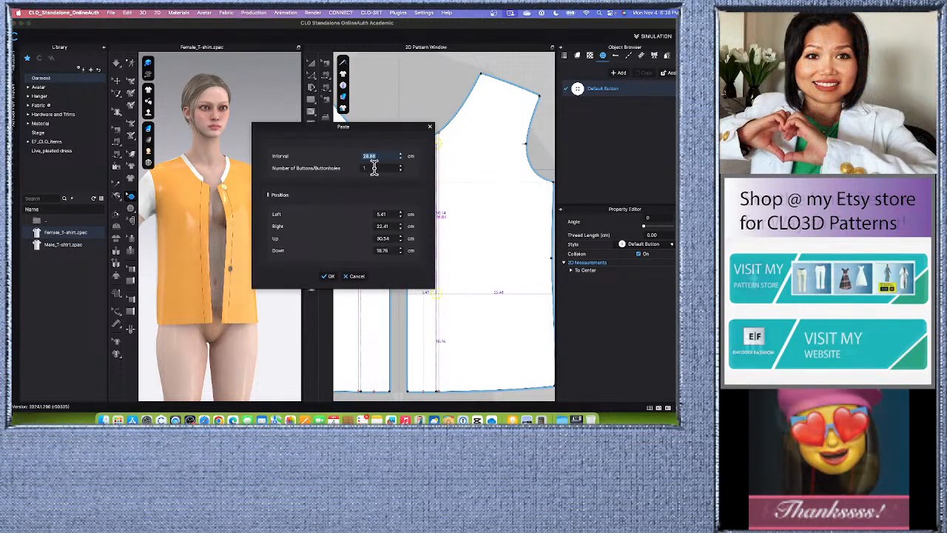
pyautogui.moveTo(386, 138); pyautogui.dragTo(348, 132)
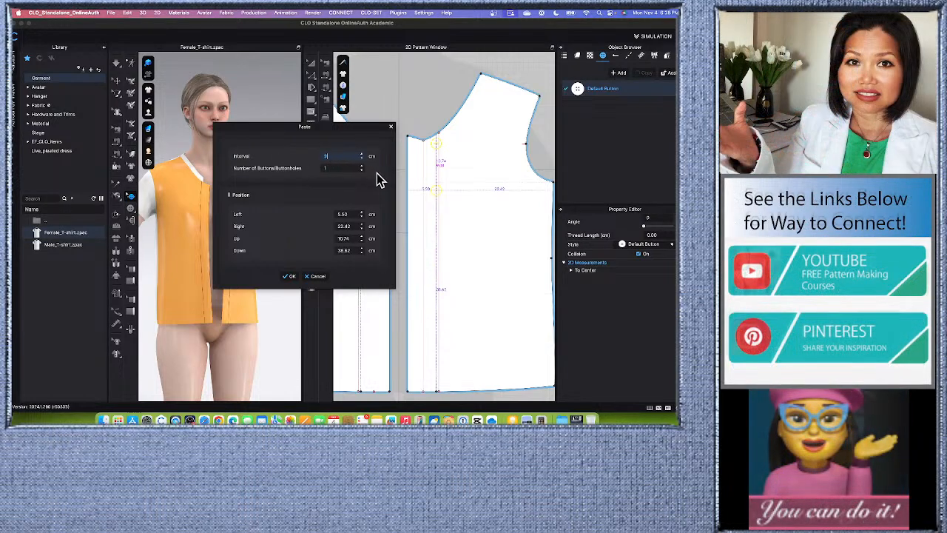
pyautogui.doubleClick(362, 167)
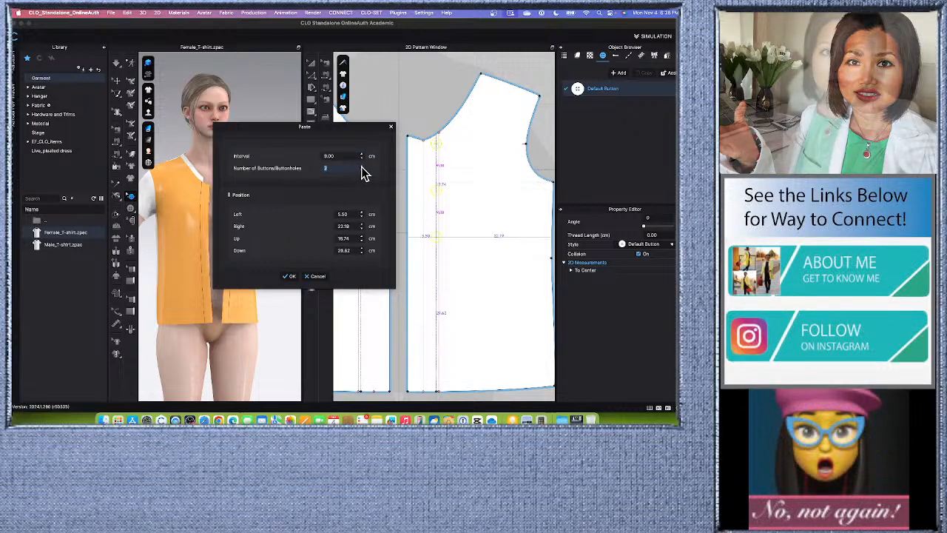
pyautogui.click(362, 167)
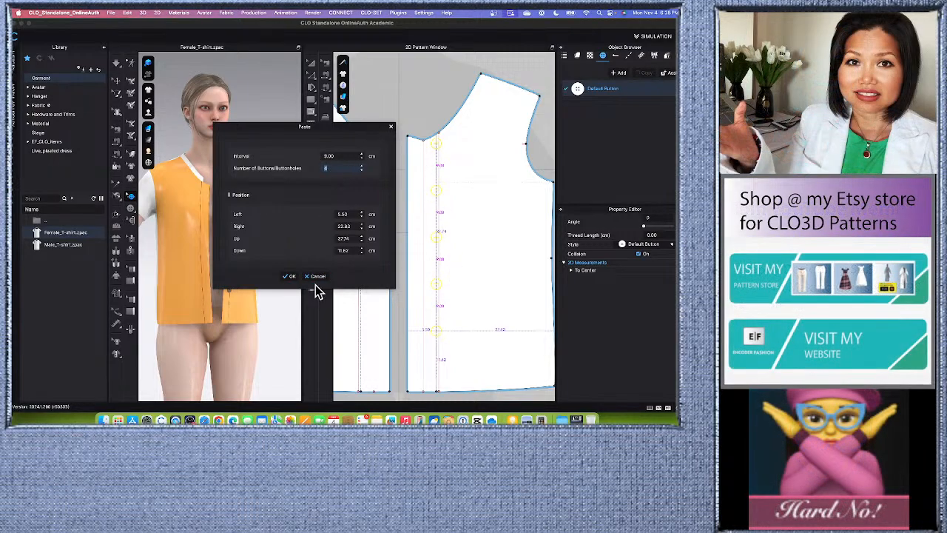
pyautogui.click(289, 275)
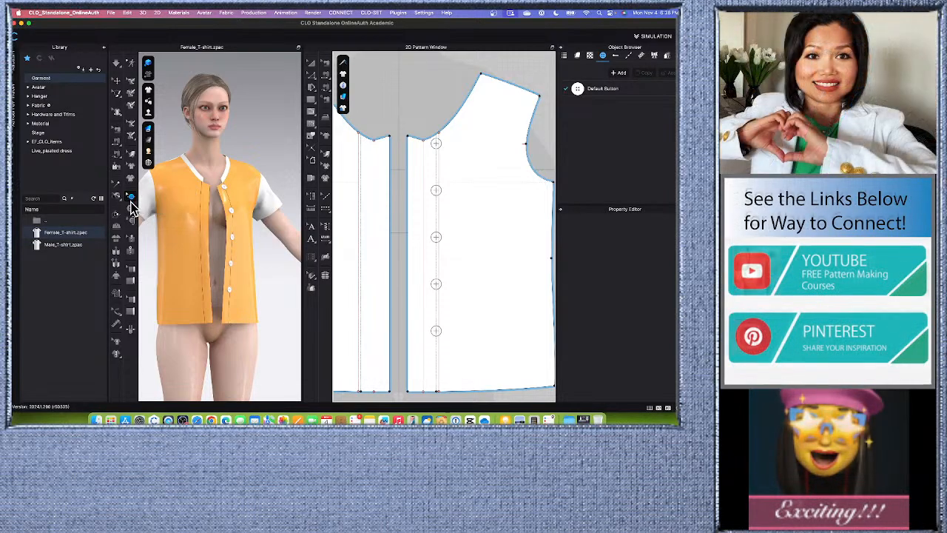
# - Change the shape of the Default Button style to a four-hole button
pyautogui.click(638, 94)
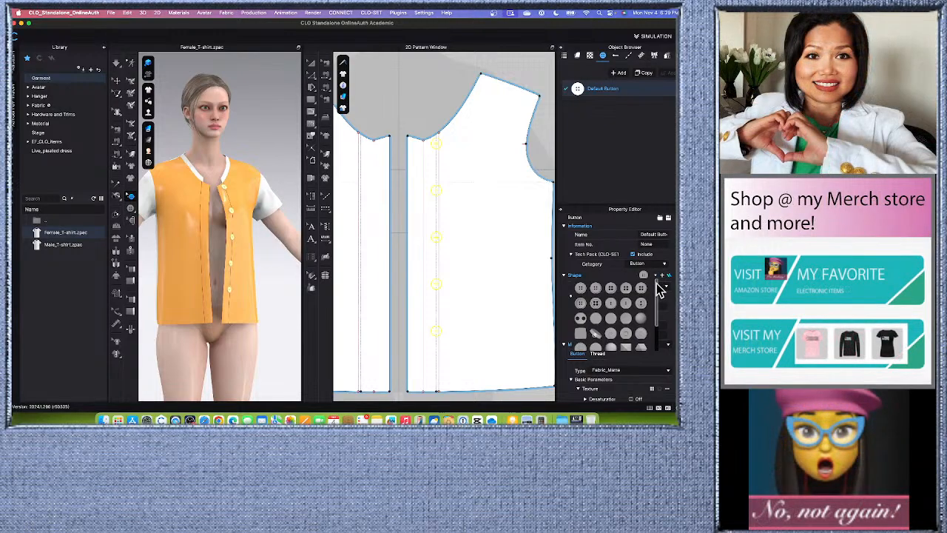
pyautogui.click(598, 306)
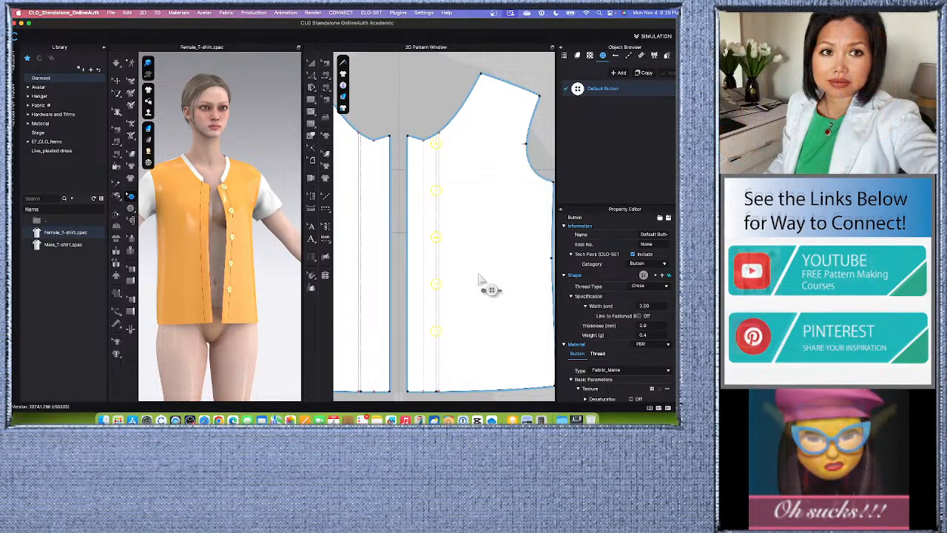
# - Check the button in the reference photo, and set the Default Button style's width to 1 cm
pyautogui.scroll(-4, 440, 318)
pyautogui.scroll(3, 437, 87)
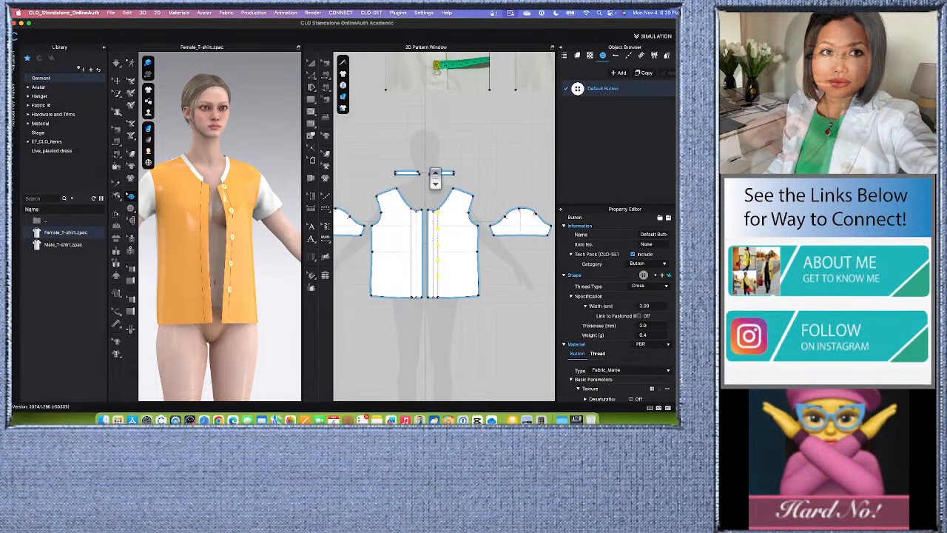
pyautogui.scroll(3, 422, 136)
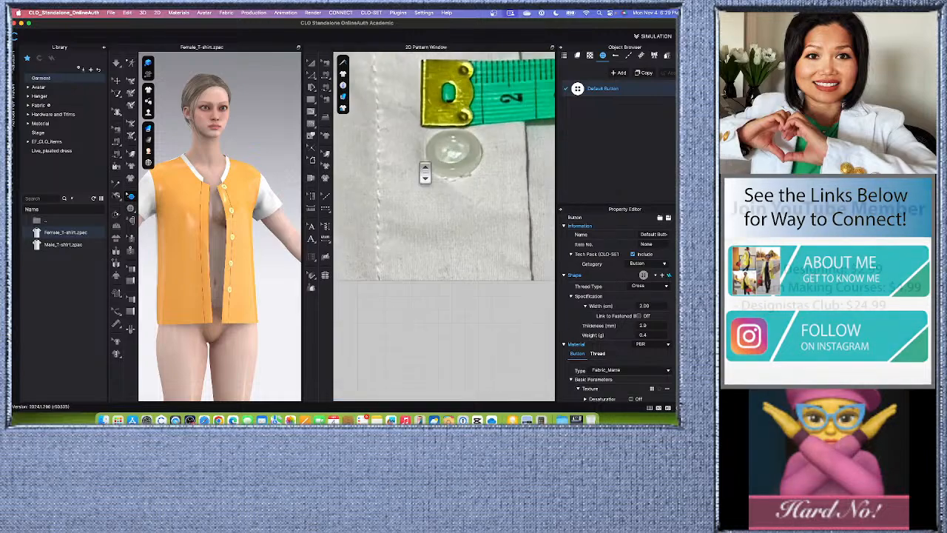
pyautogui.scroll(-4, 453, 114)
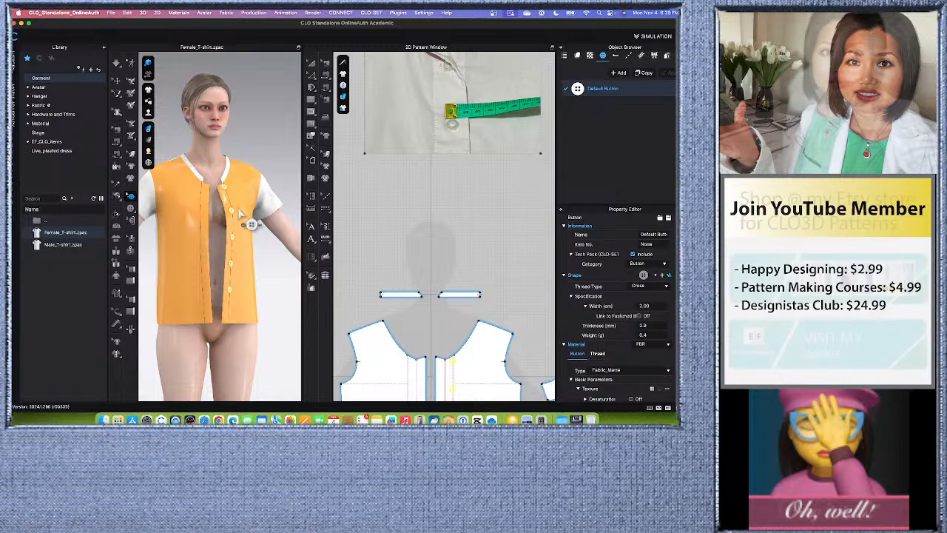
pyautogui.scroll(2, 266, 209)
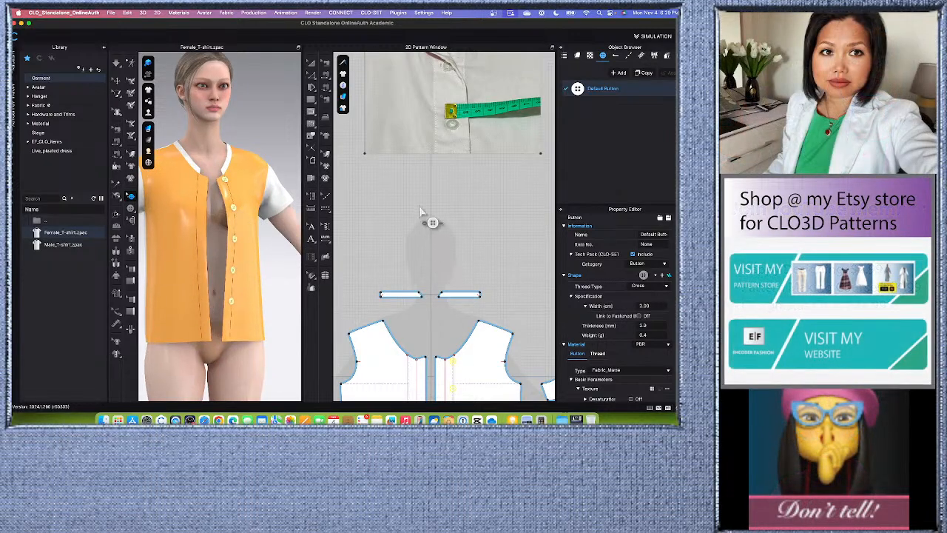
pyautogui.scroll(-3, 434, 216)
pyautogui.scroll(2, 434, 219)
pyautogui.scroll(2, 429, 254)
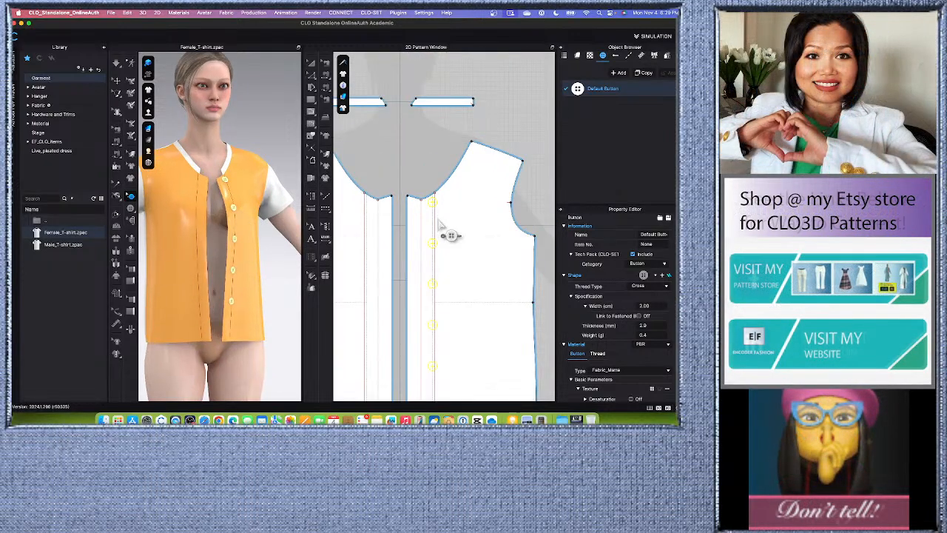
pyautogui.scroll(-3, 442, 223)
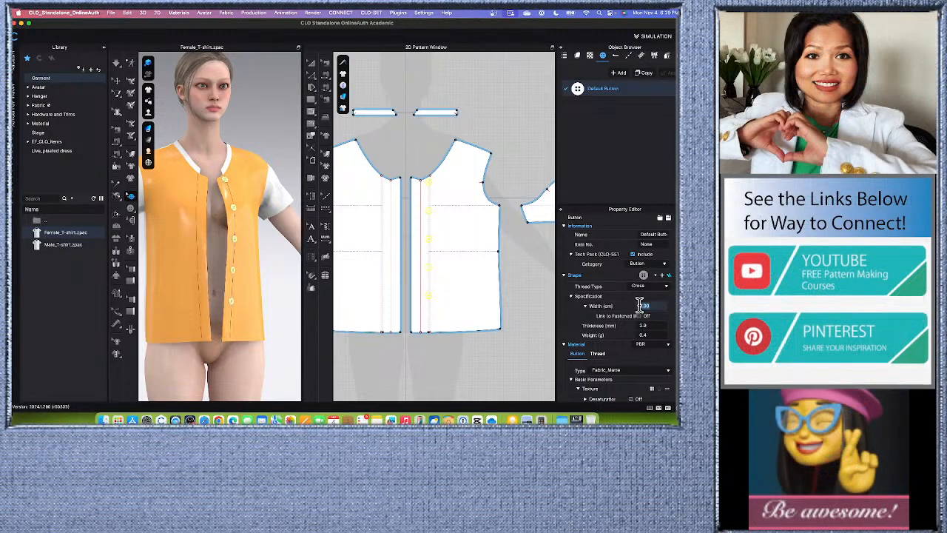
pyautogui.write('1')
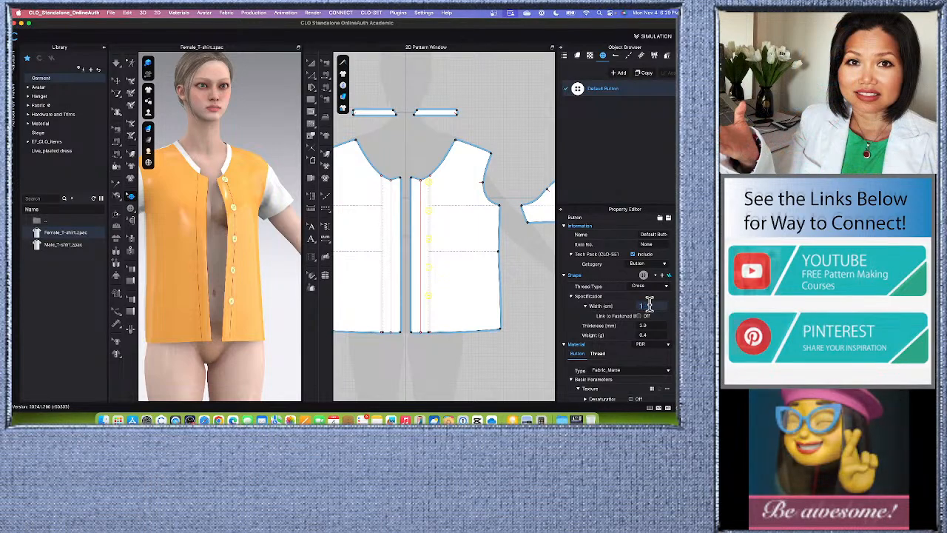
pyautogui.press('Return')
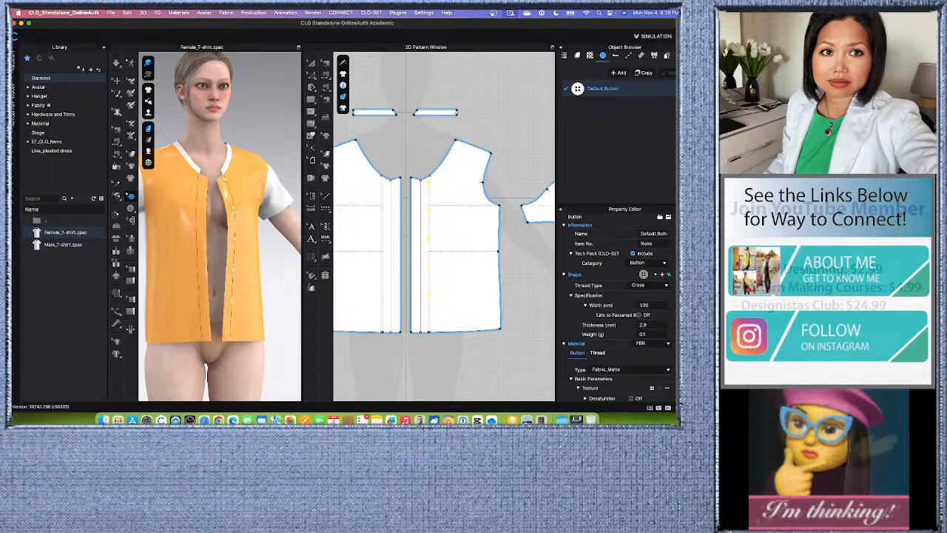
# - Set the thickness of the Default Button style to 2.0 mm
pyautogui.scroll(-1, 617, 310)
pyautogui.click(654, 307)
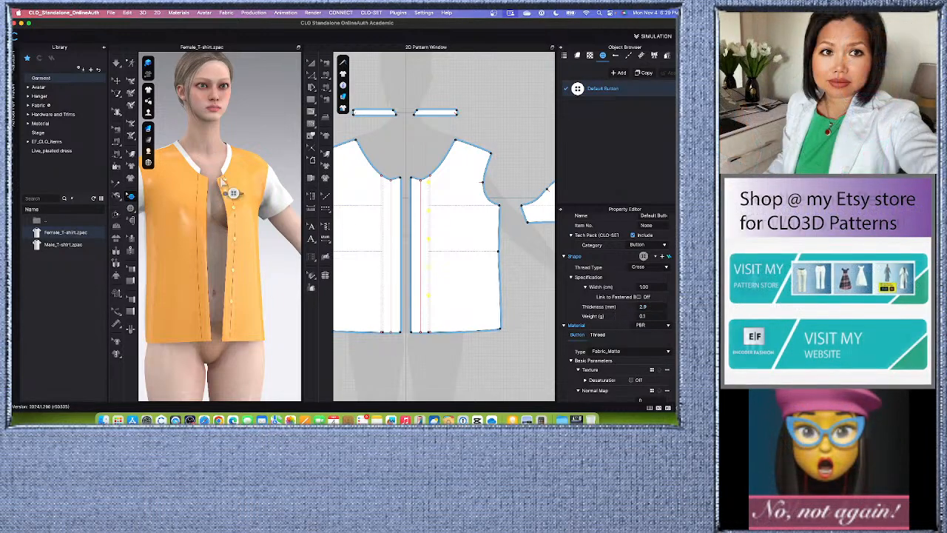
pyautogui.scroll(6, 243, 229)
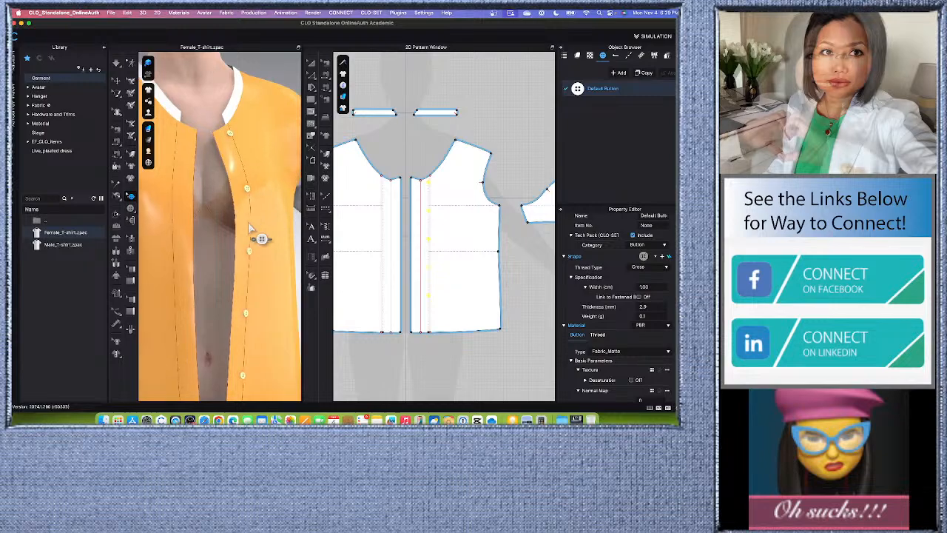
pyautogui.click(643, 306)
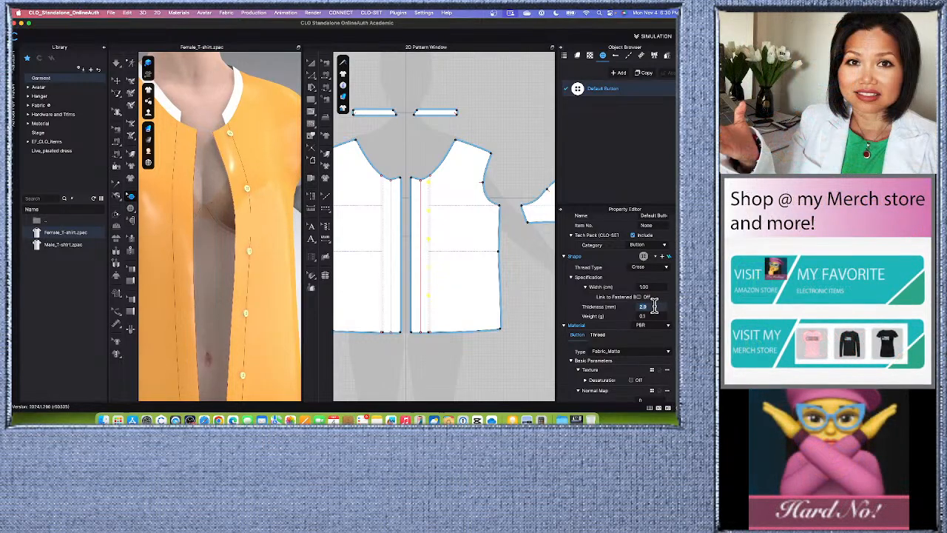
pyautogui.press('Return')
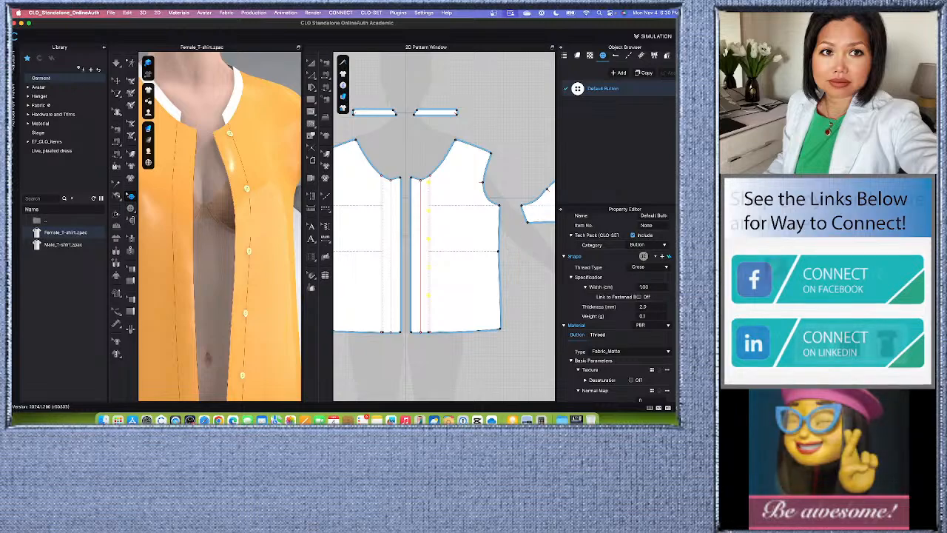
# - Review the Default Button's material properties and examine the buttons on the avatar and the front pattern
pyautogui.scroll(-2, 616, 307)
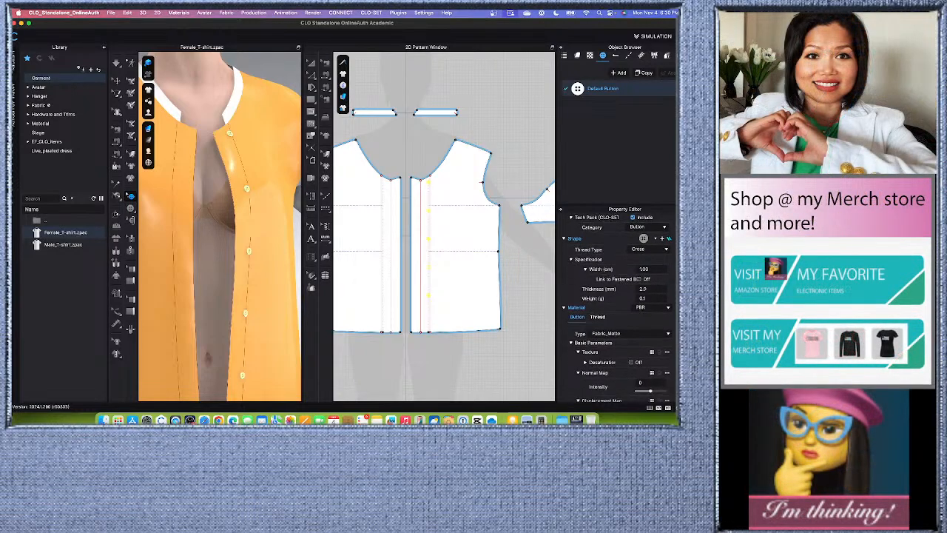
pyautogui.scroll(-6, 616, 307)
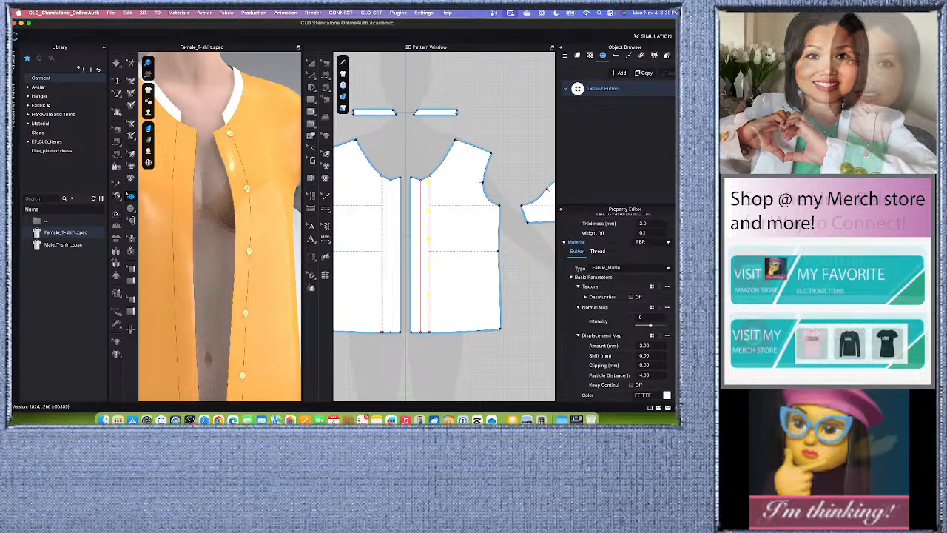
pyautogui.scroll(-5, 668, 350)
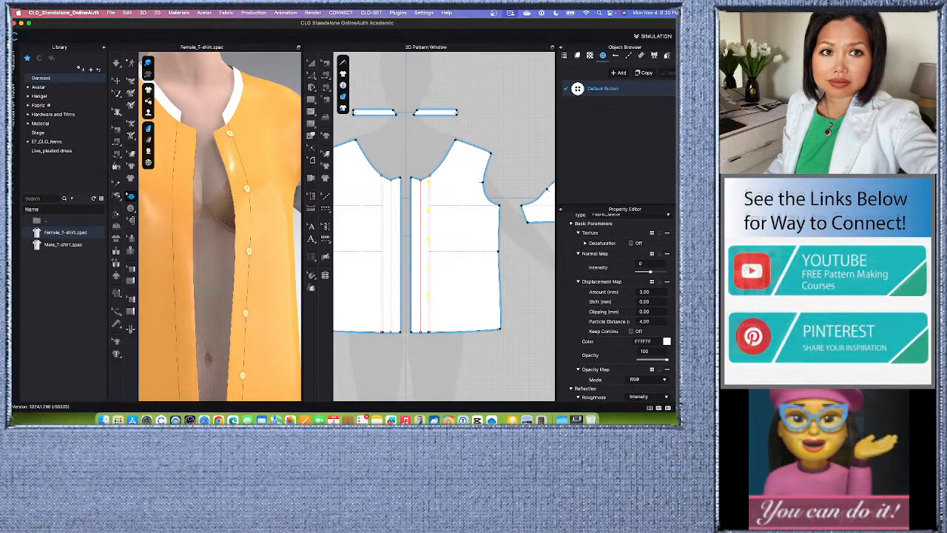
pyautogui.scroll(-1, 668, 347)
pyautogui.scroll(1, 669, 340)
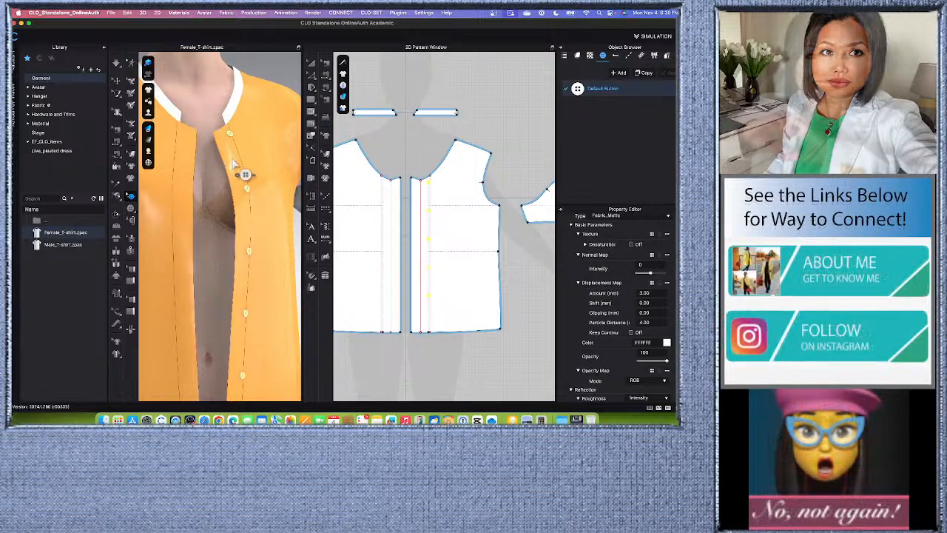
pyautogui.scroll(-2, 244, 176)
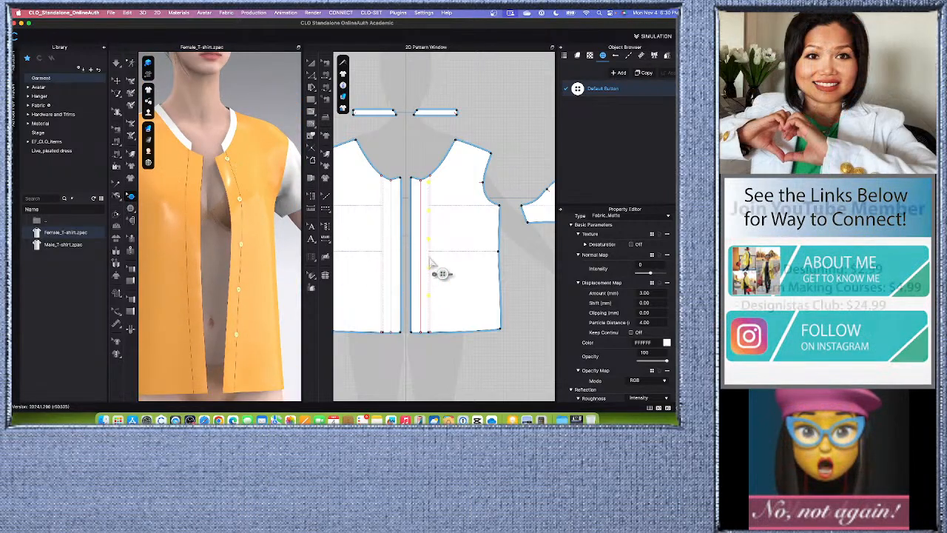
pyautogui.scroll(-2, 436, 267)
pyautogui.scroll(3, 445, 307)
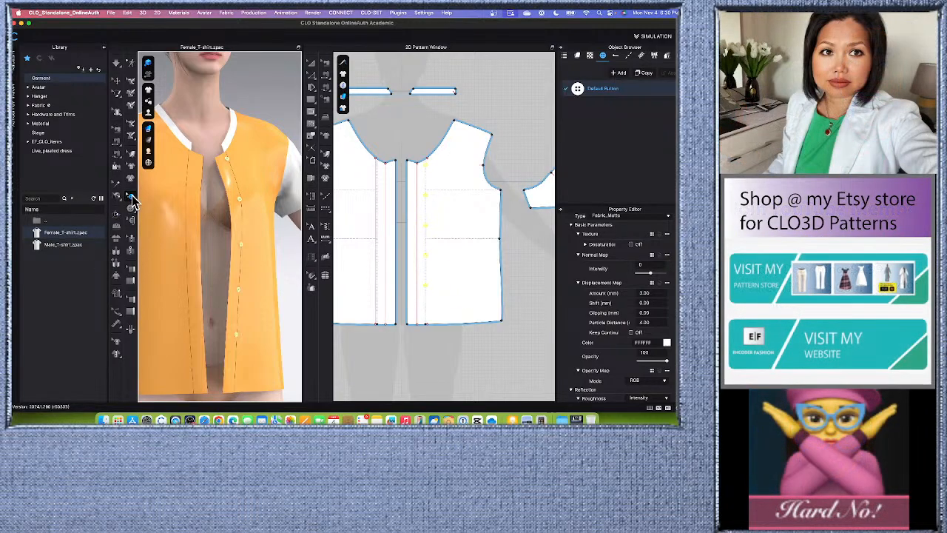
# - Select all five placket buttons and duplicate them as buttonholes to the symmetric front pattern
pyautogui.click(130, 197)
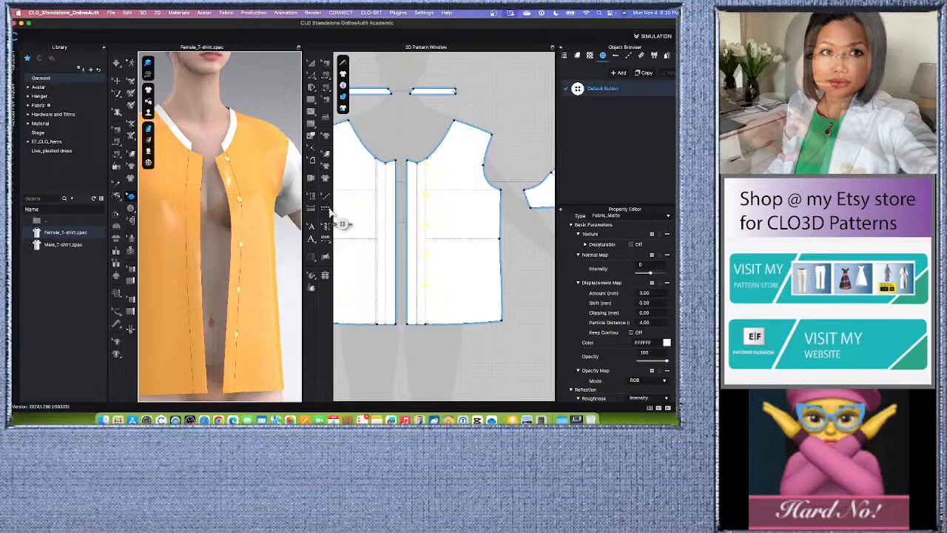
pyautogui.click(409, 144)
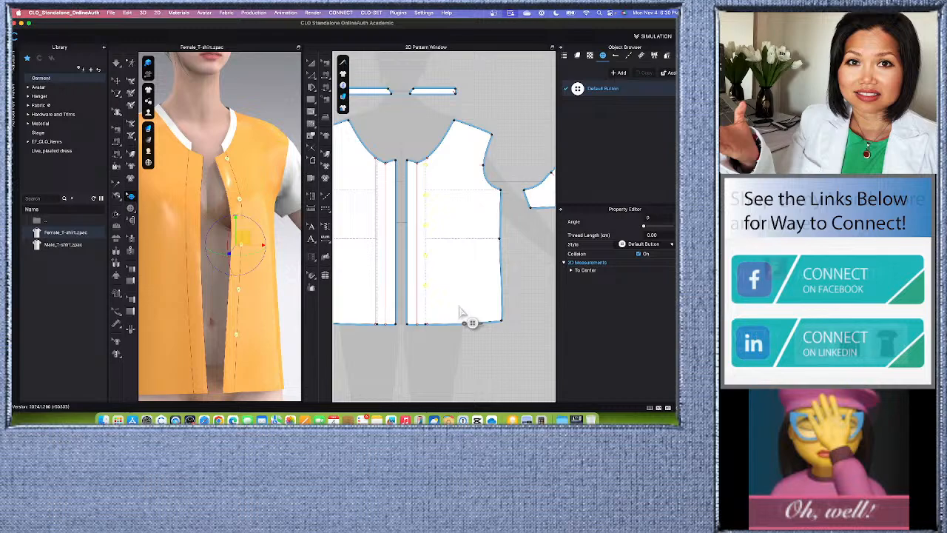
pyautogui.rightClick(425, 196)
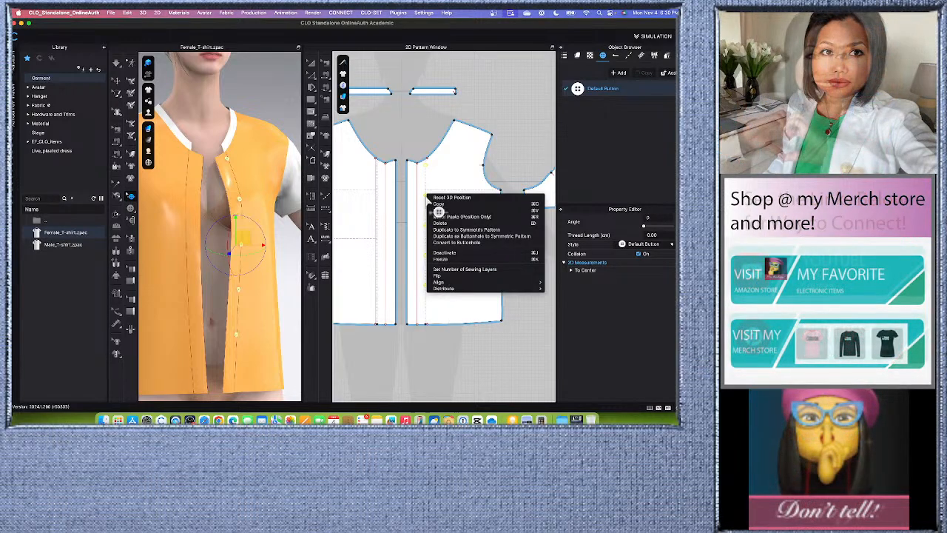
pyautogui.click(495, 237)
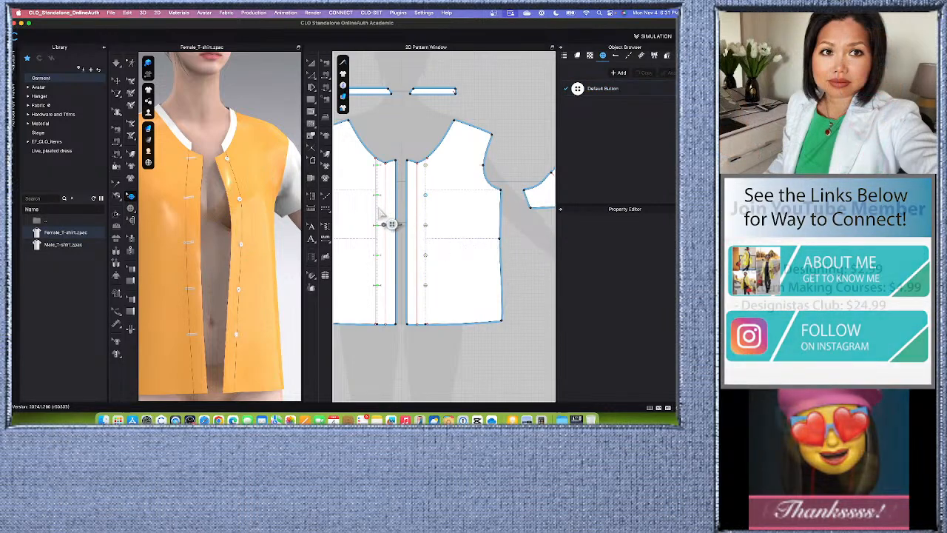
# - Change the shape of the Default Buttonhole style to a straight, bar-shaped buttonhole
pyautogui.scroll(2, 389, 232)
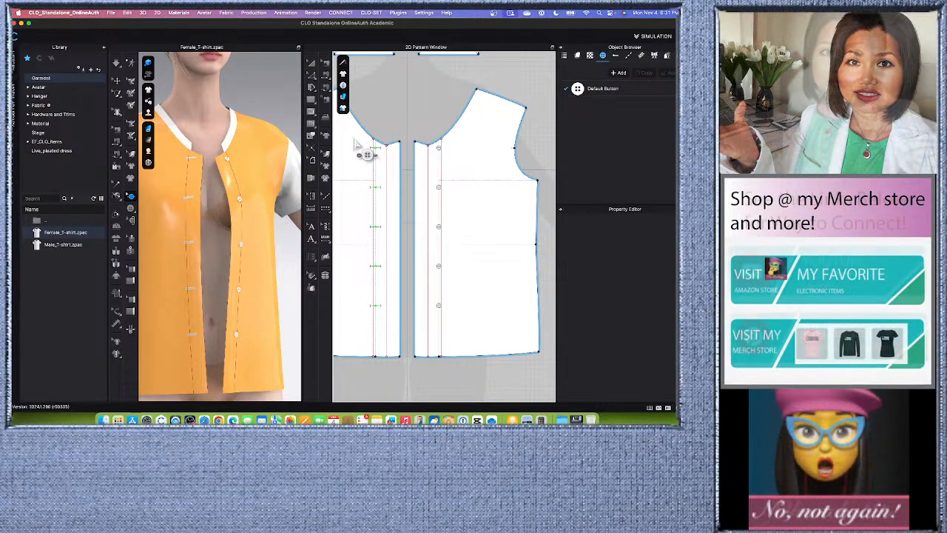
pyautogui.click(616, 57)
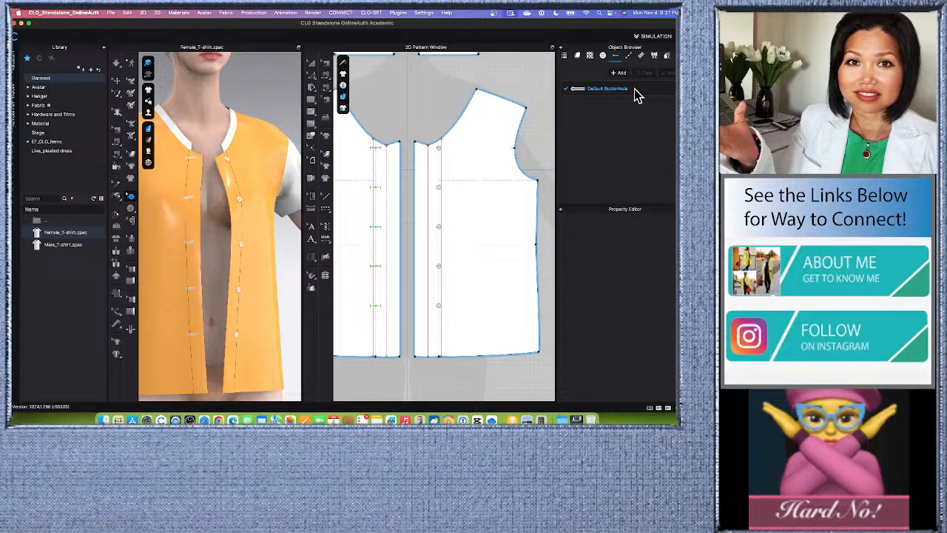
pyautogui.click(634, 89)
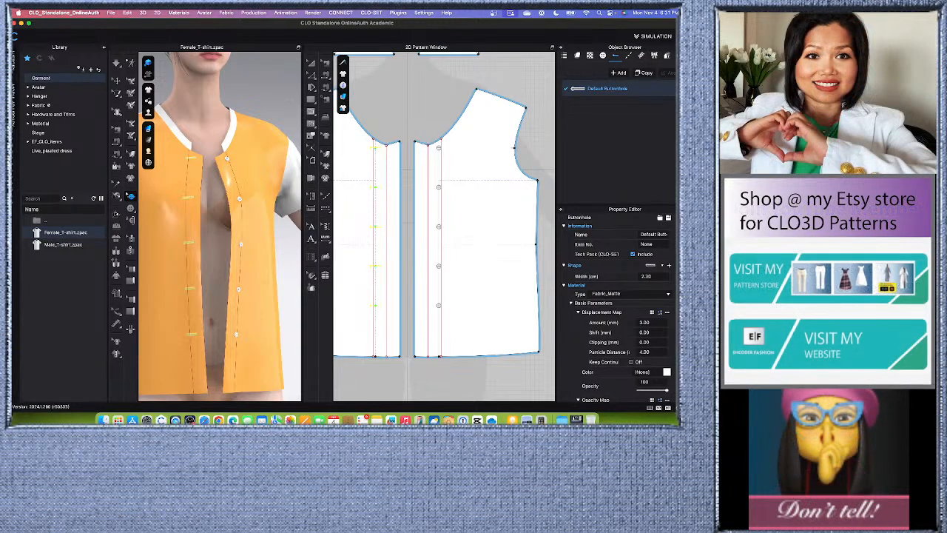
pyautogui.scroll(-5, 616, 311)
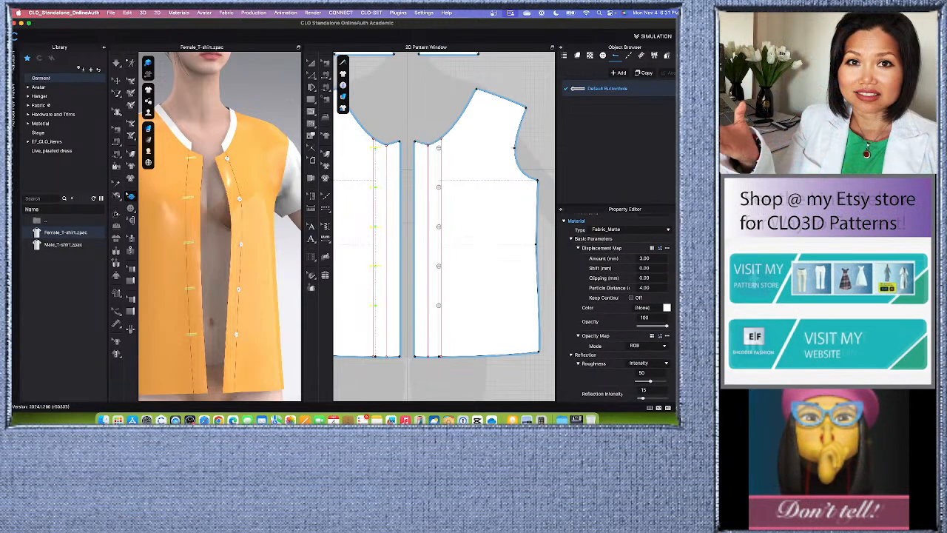
pyautogui.scroll(5, 647, 278)
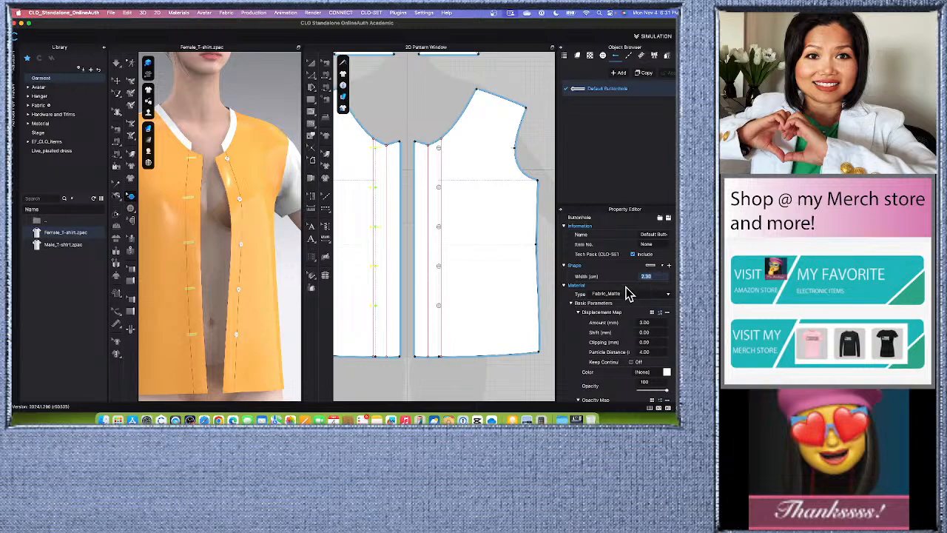
pyautogui.click(663, 269)
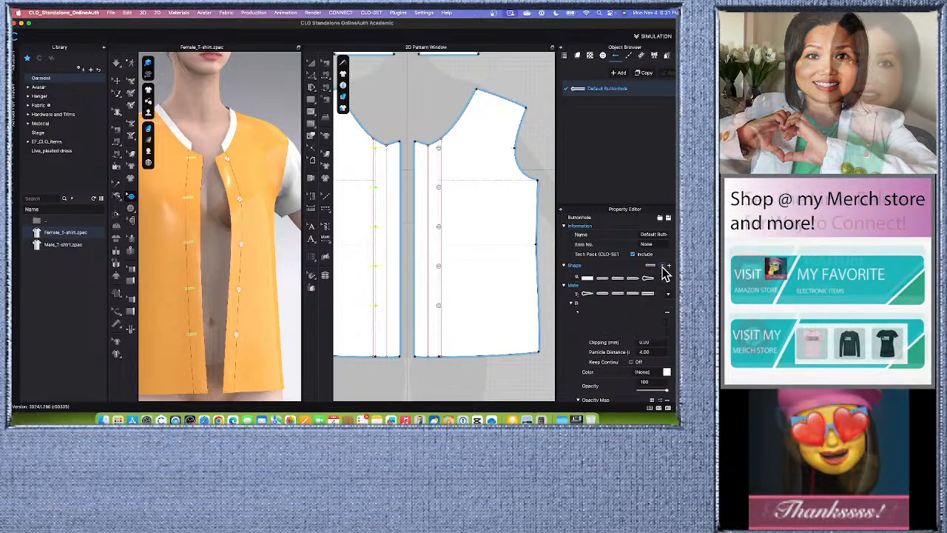
pyautogui.click(605, 297)
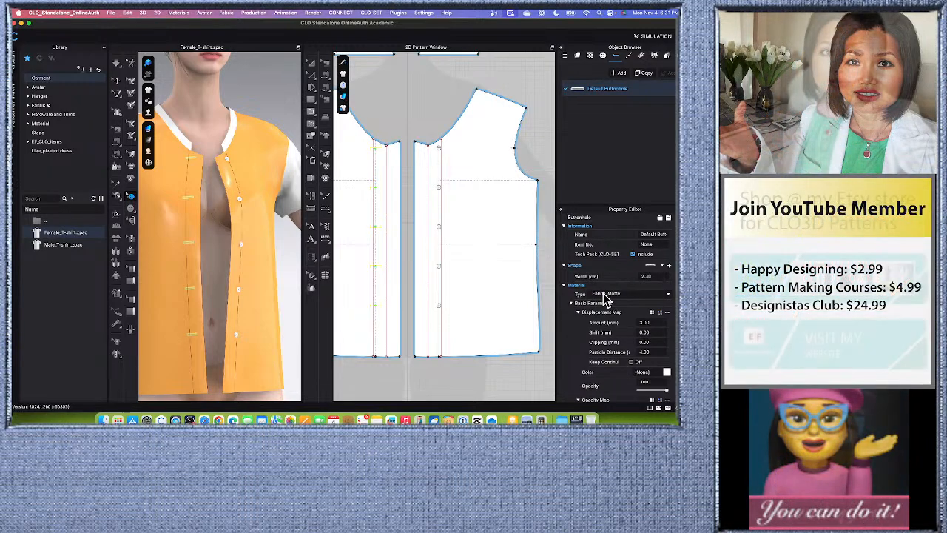
# - Set the width of the Default Buttonhole style to 1.2 cm
pyautogui.click(642, 276)
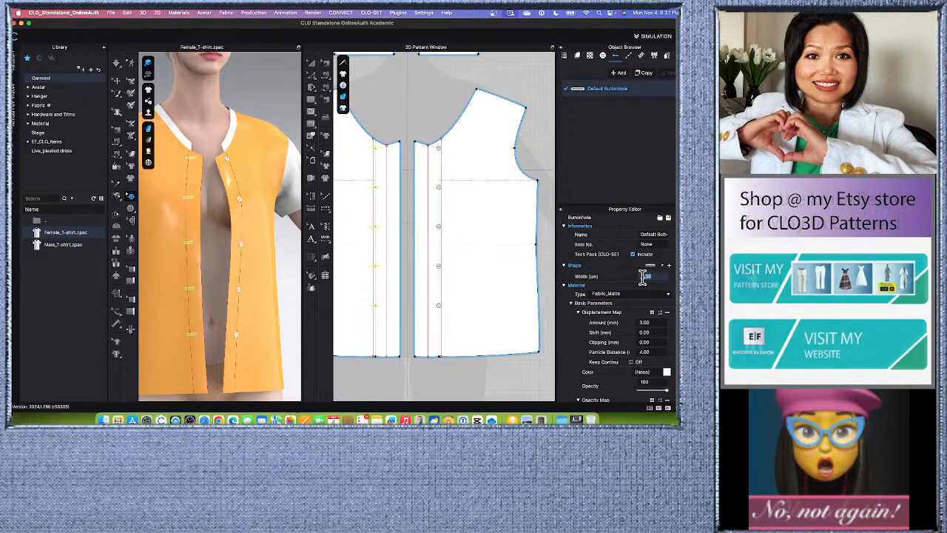
pyautogui.write('1.2')
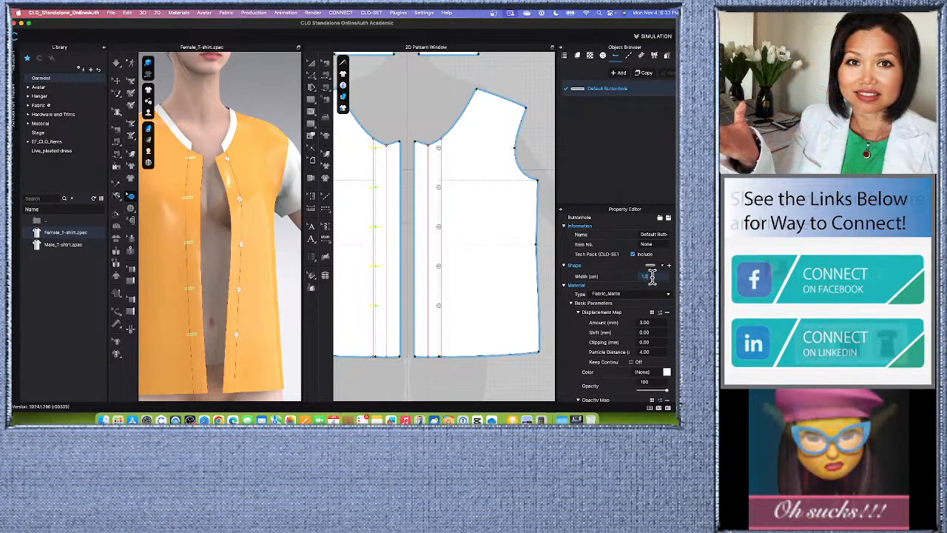
pyautogui.press('Return')
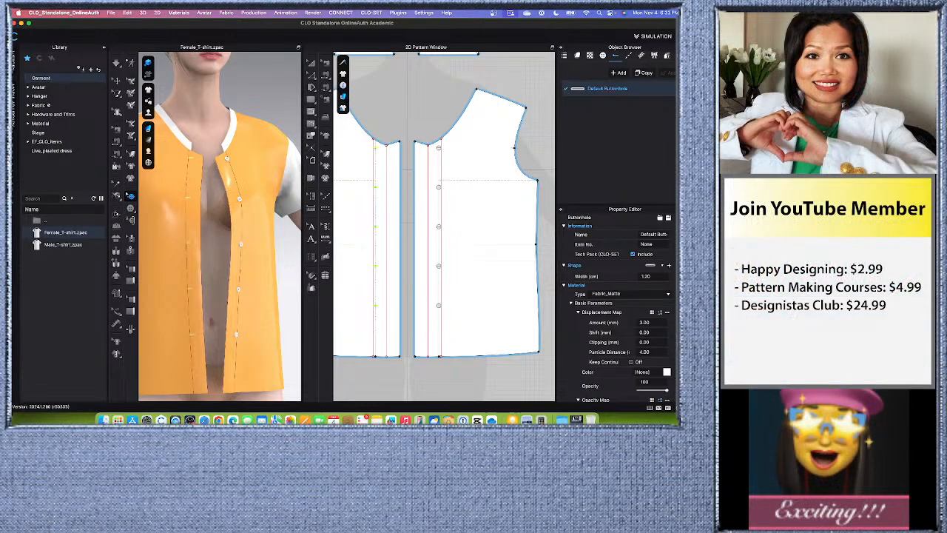
# - Review the material and reflection properties of the Default Buttonhole style
pyautogui.scroll(-2, 616, 309)
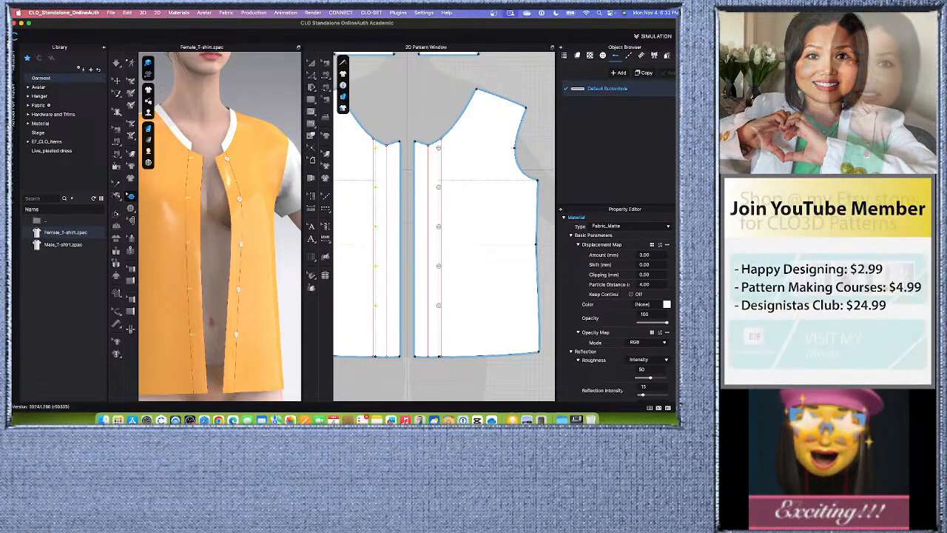
pyautogui.scroll(2, 617, 308)
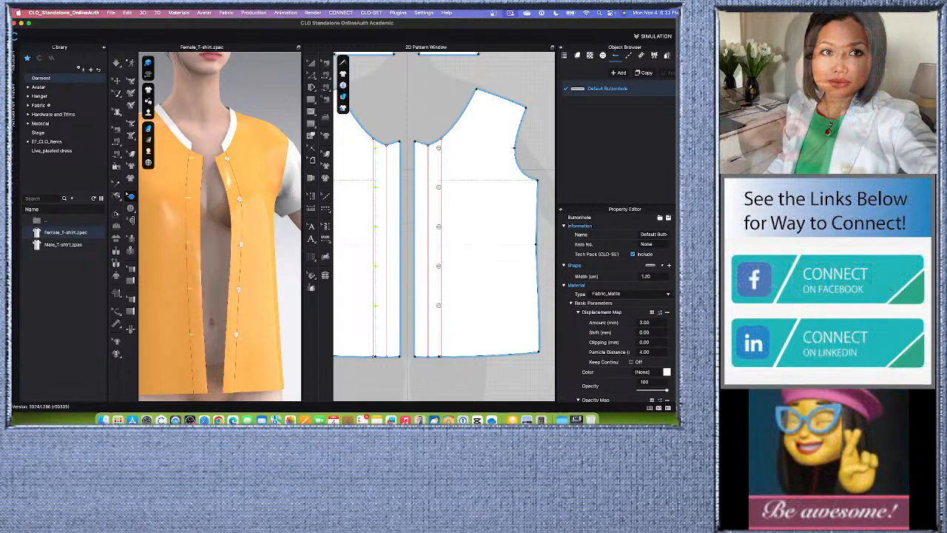
pyautogui.scroll(-4, 616, 309)
pyautogui.scroll(-5, 616, 309)
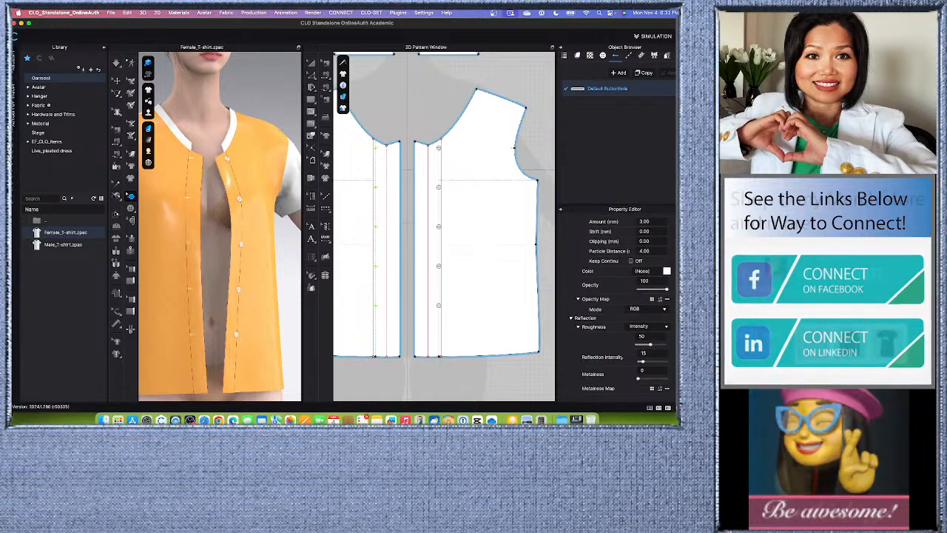
pyautogui.scroll(9, 616, 309)
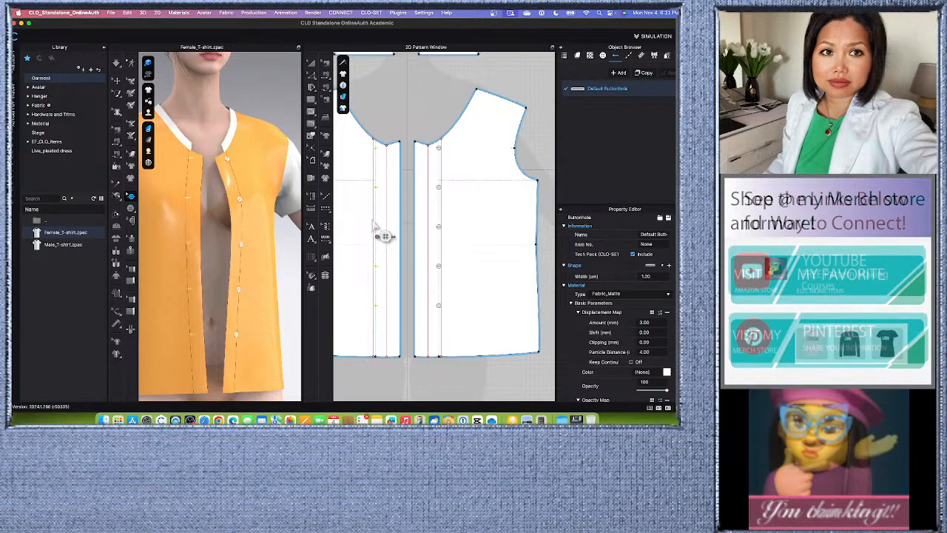
# - Select all five buttonholes on the front placket and set their angle to 90 degrees
pyautogui.click(399, 105)
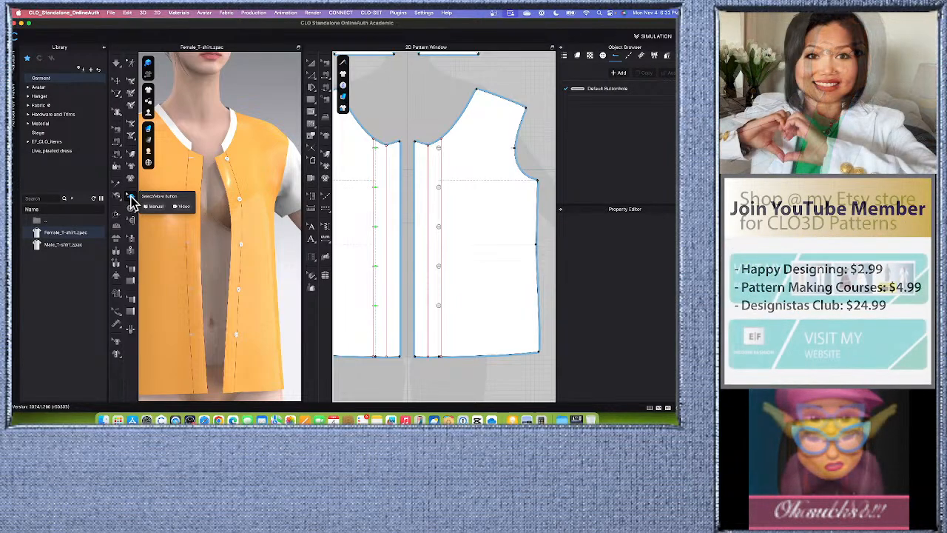
pyautogui.click(130, 196)
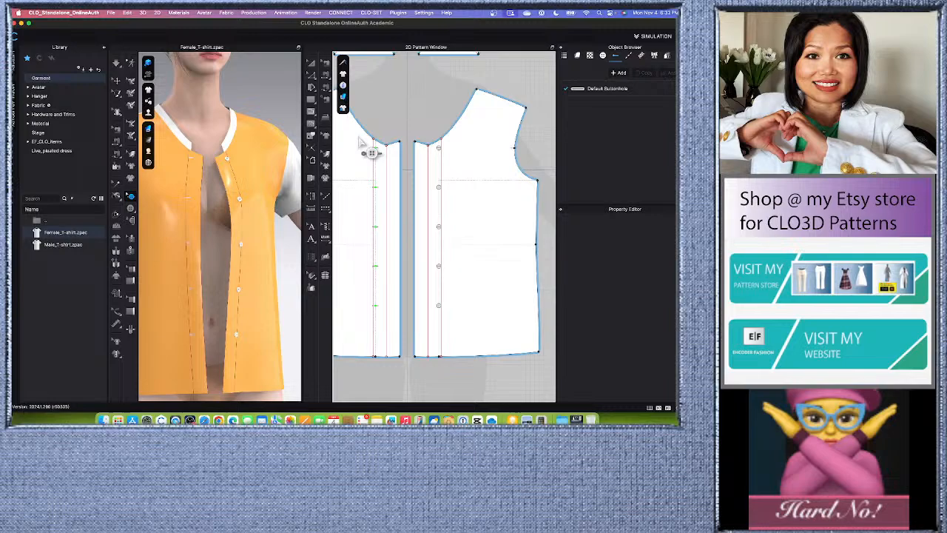
pyautogui.moveTo(360, 139); pyautogui.dragTo(395, 312)
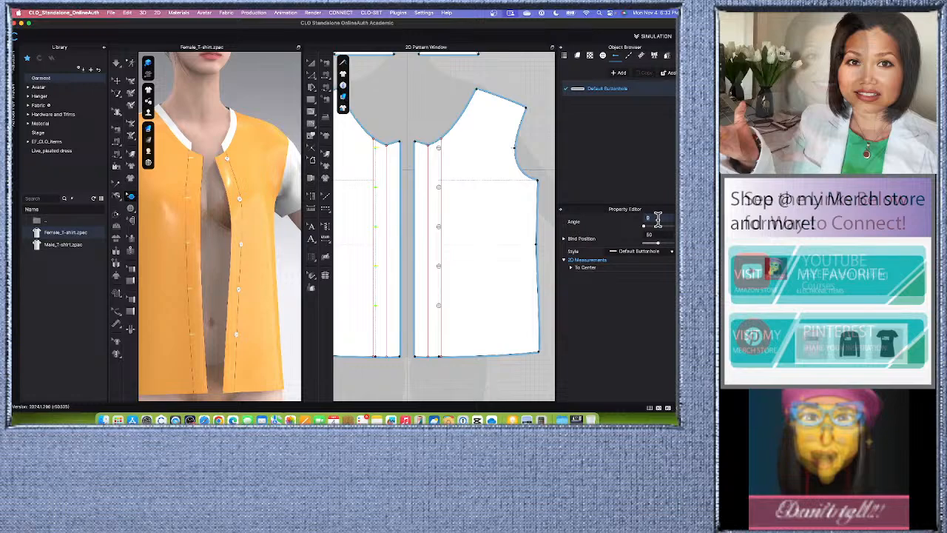
pyautogui.write('90')
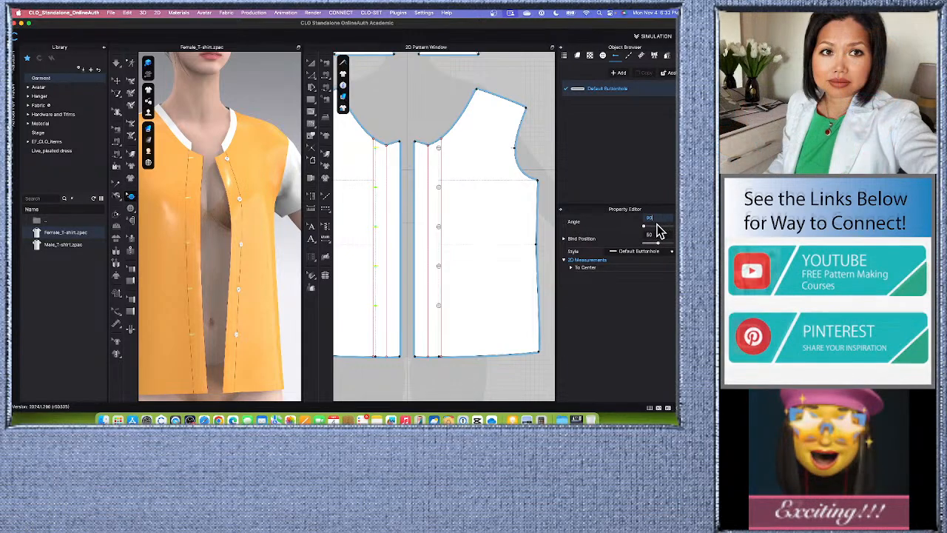
pyautogui.press('Return')
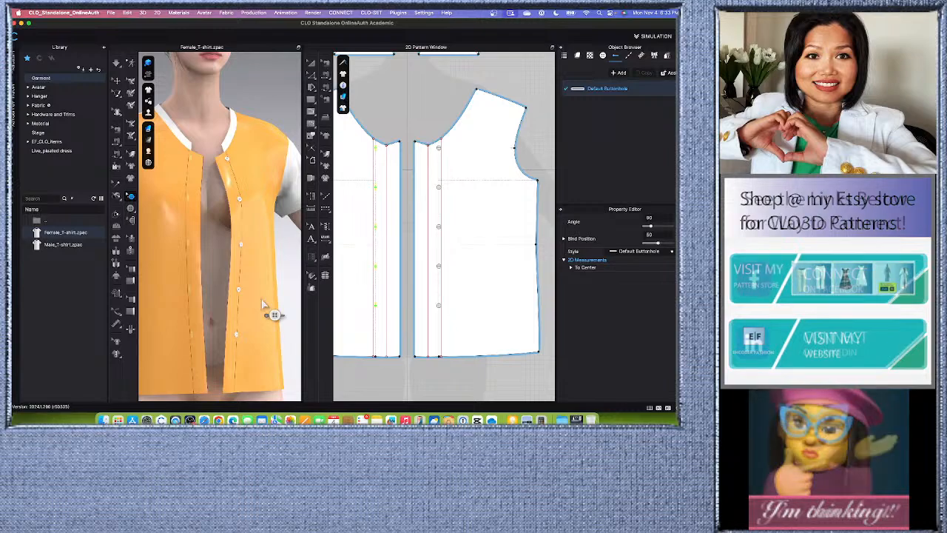
pyautogui.scroll(-3, 263, 303)
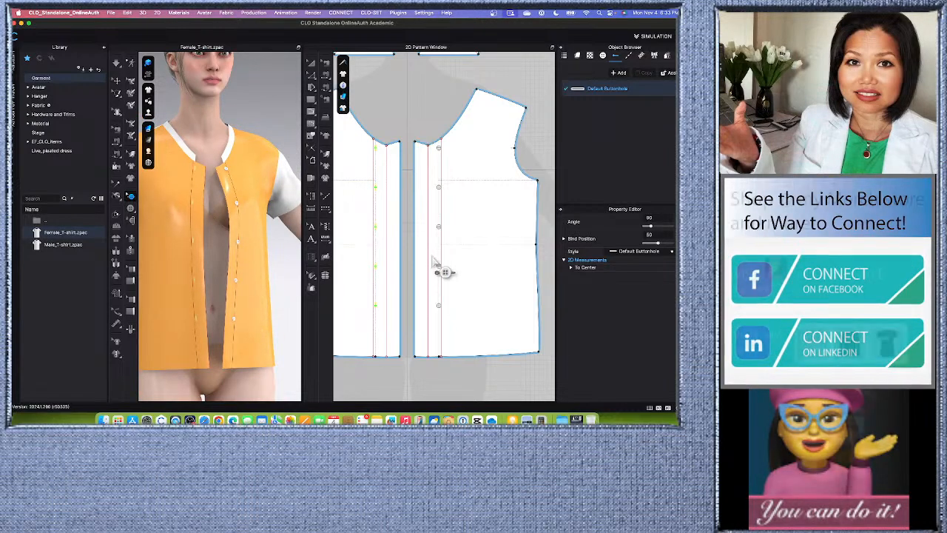